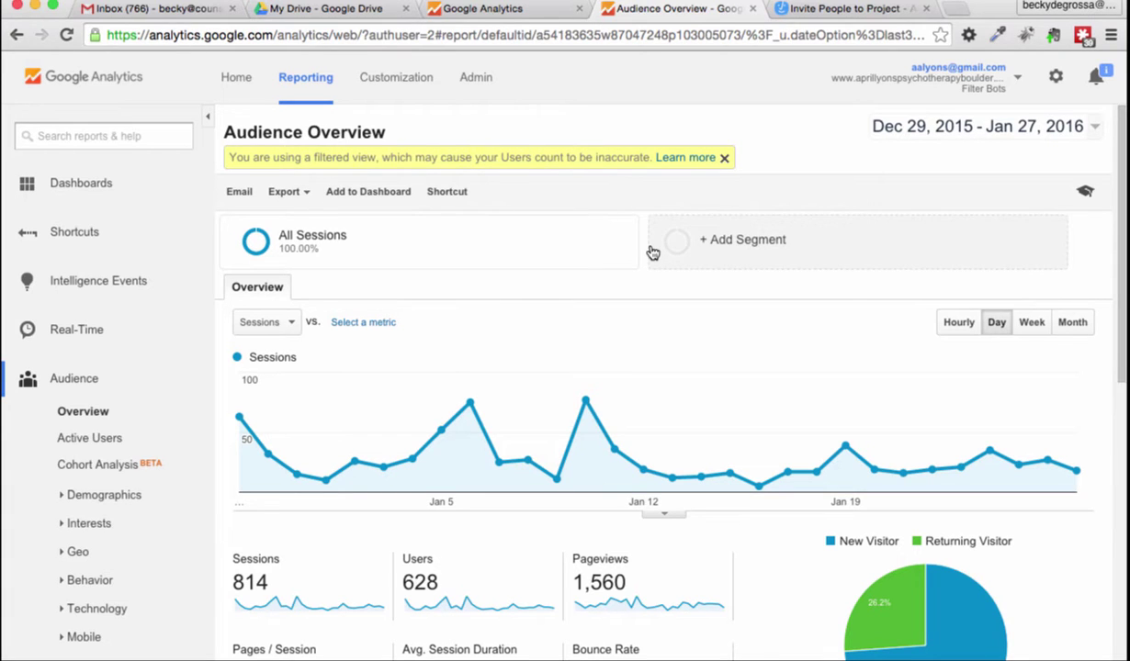
- Review the summary metrics in the Audience Overview report and plot % New Sessions on the graph
mouse_move(482, 227)
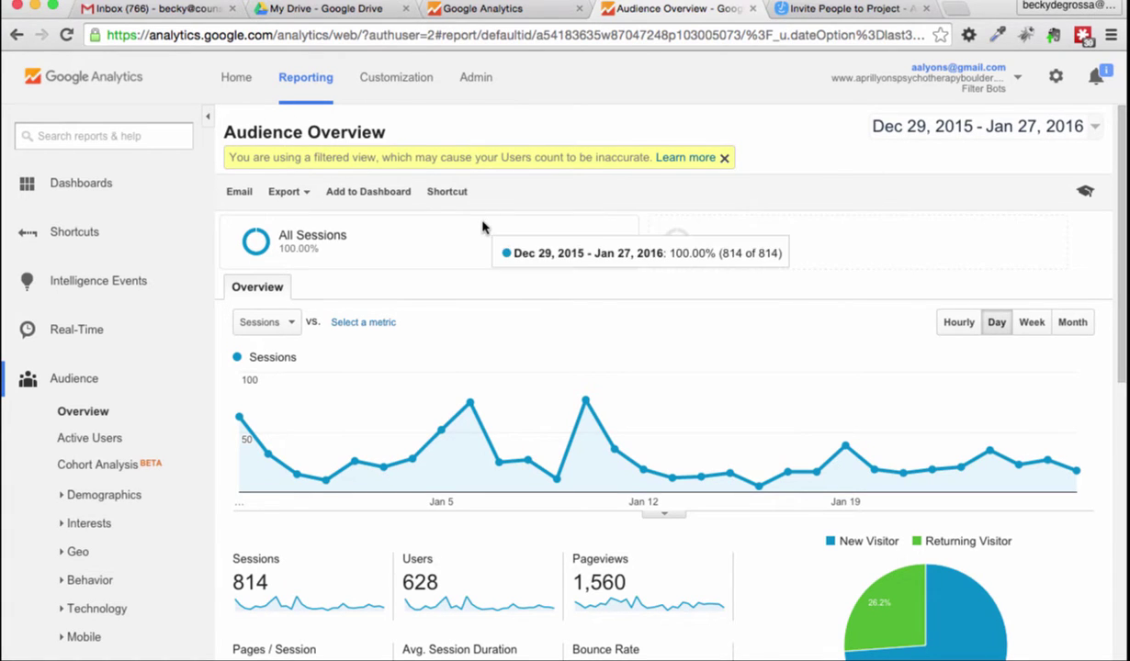
scroll(484, 224, down, 5)
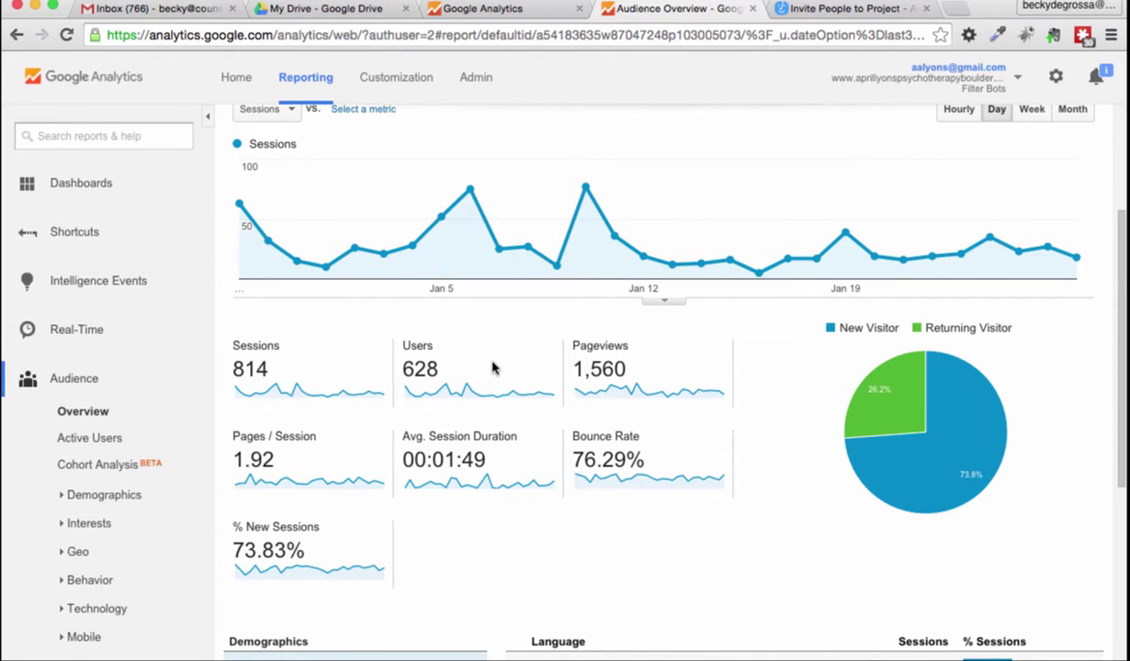
mouse_move(467, 358)
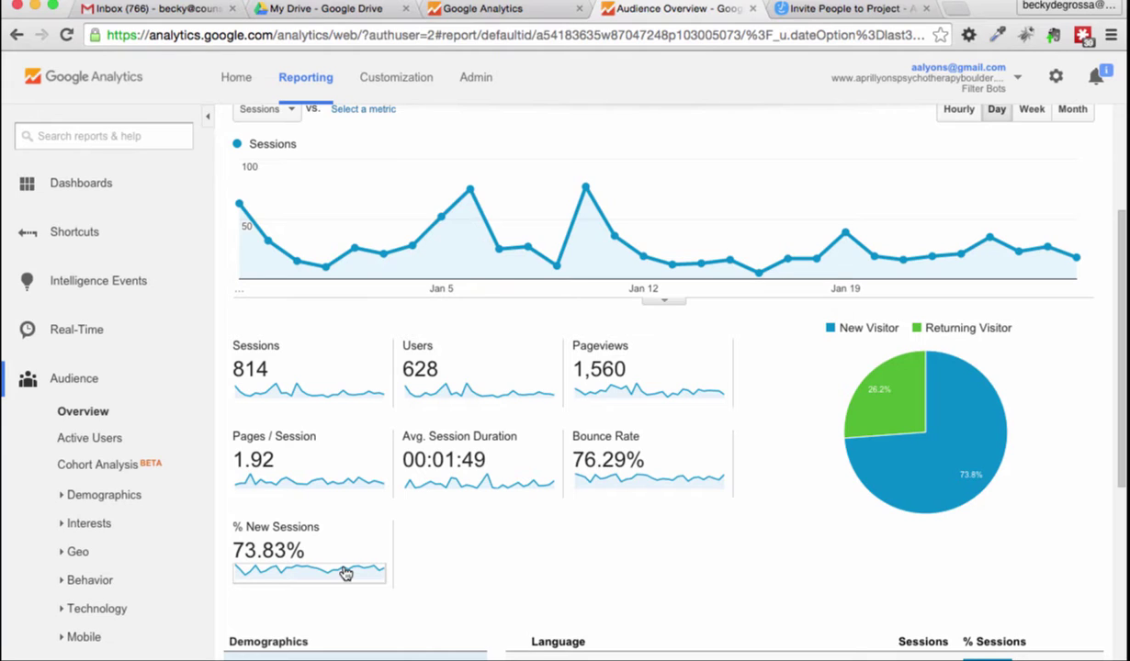
click(345, 573)
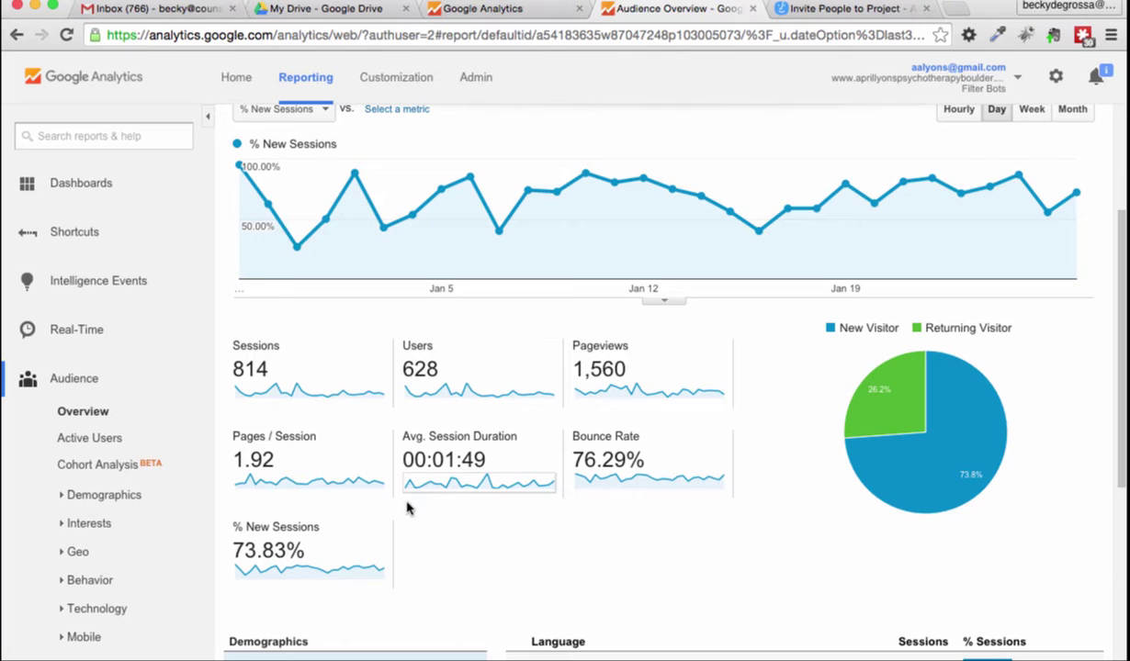
- Examine the Audience Overview's date range, summary metrics, new versus returning visitor chart and language table
scroll(571, 530, down, 2)
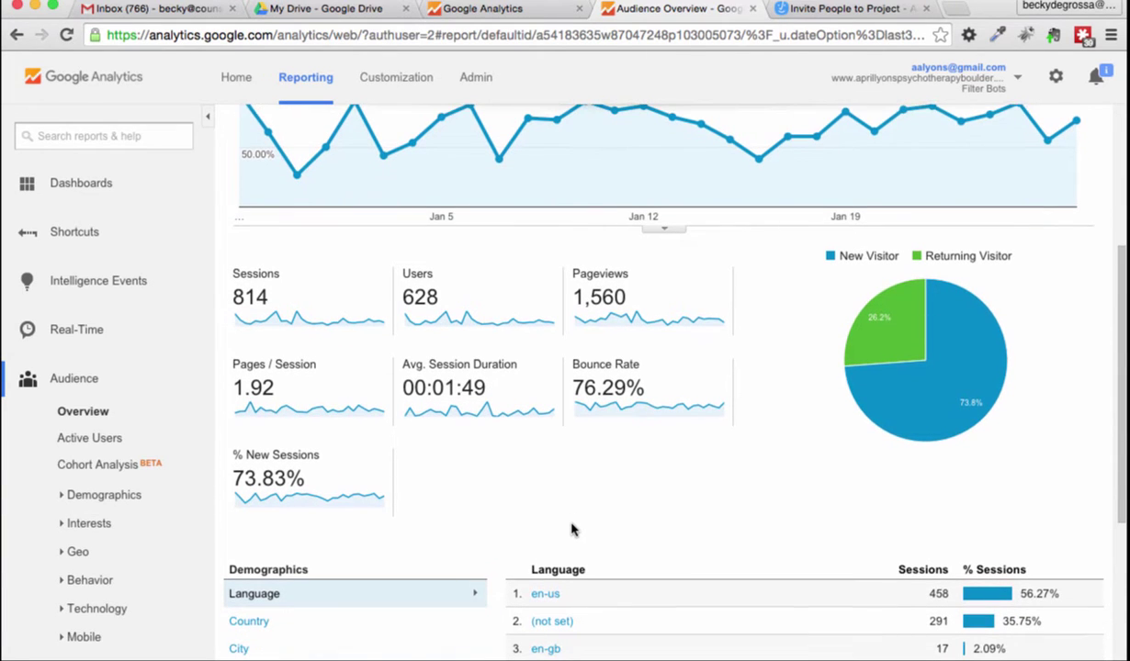
scroll(572, 530, down, 3)
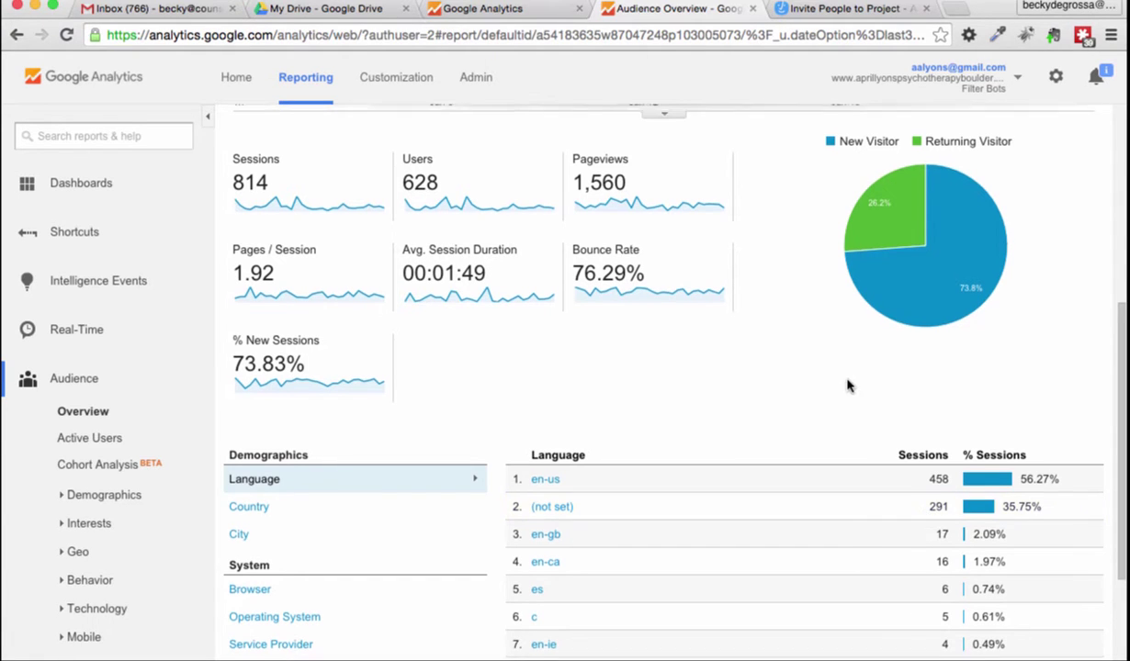
scroll(848, 383, up, 5)
scroll(847, 383, up, 2)
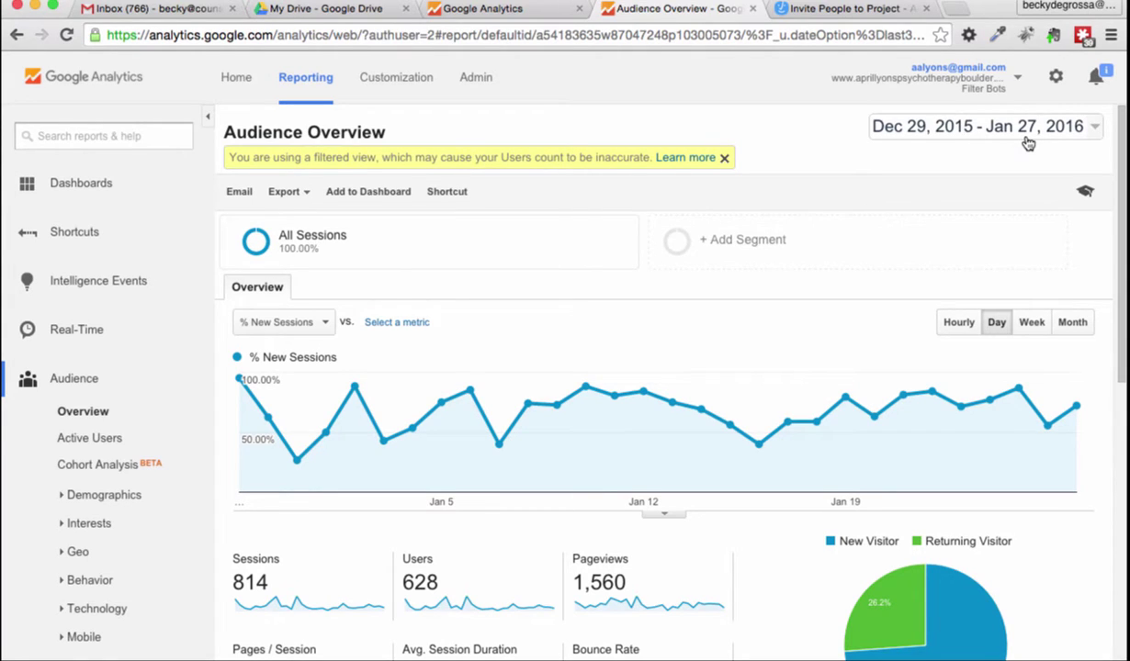
scroll(1028, 143, down, 3)
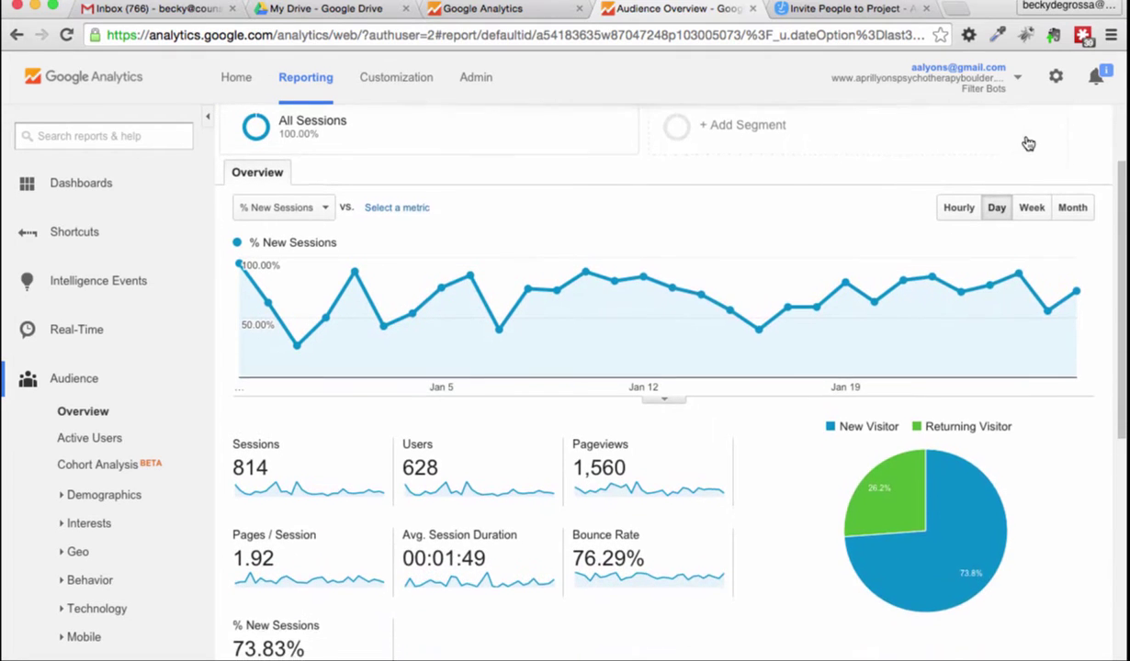
scroll(1027, 139, down, 4)
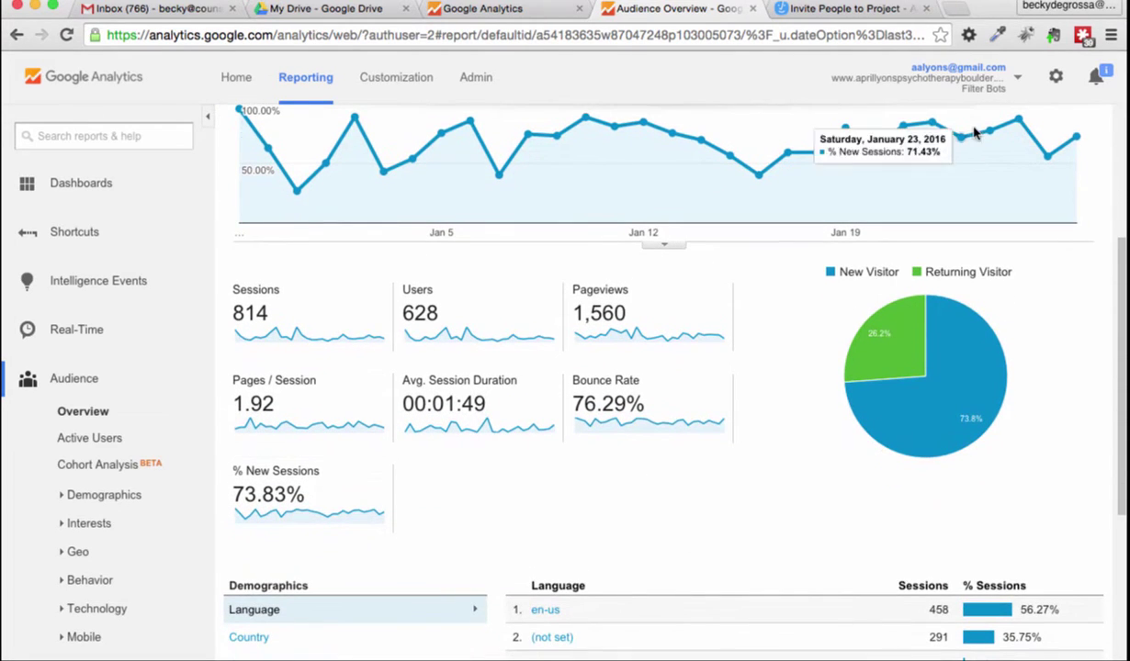
scroll(973, 292, up, 7)
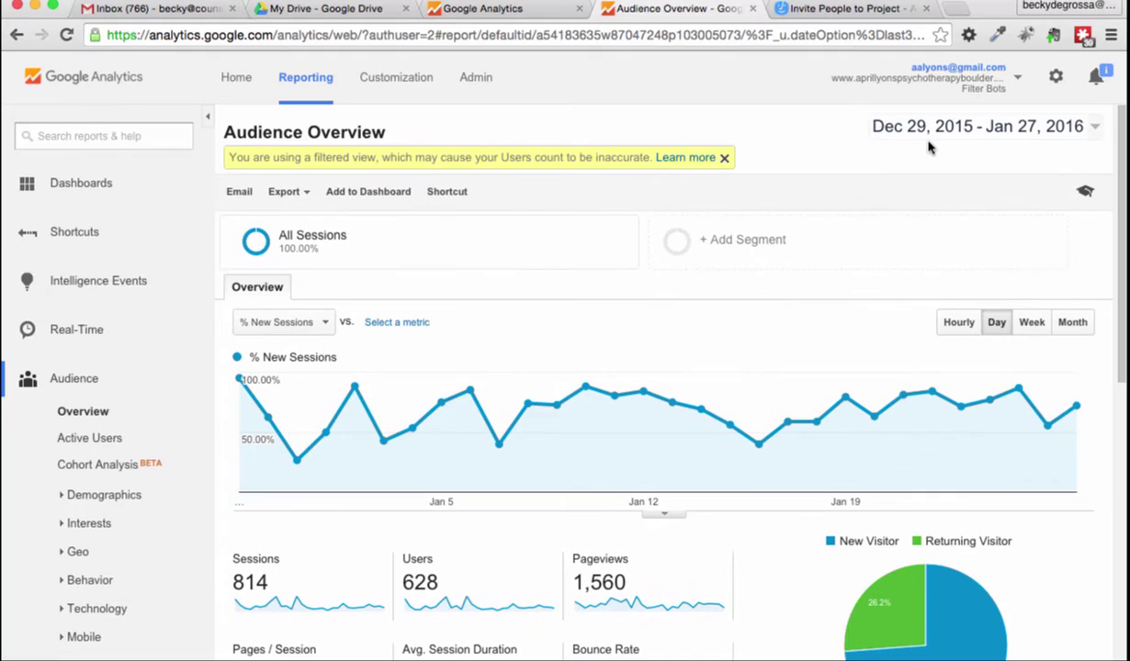
scroll(749, 357, down, 10)
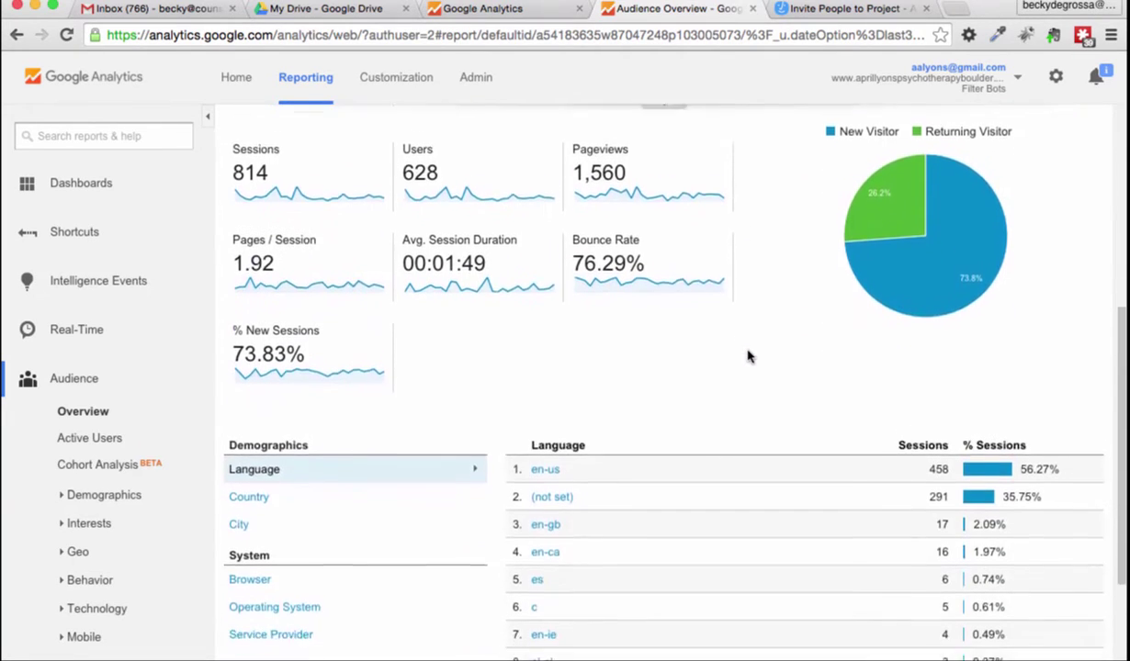
scroll(748, 356, down, 2)
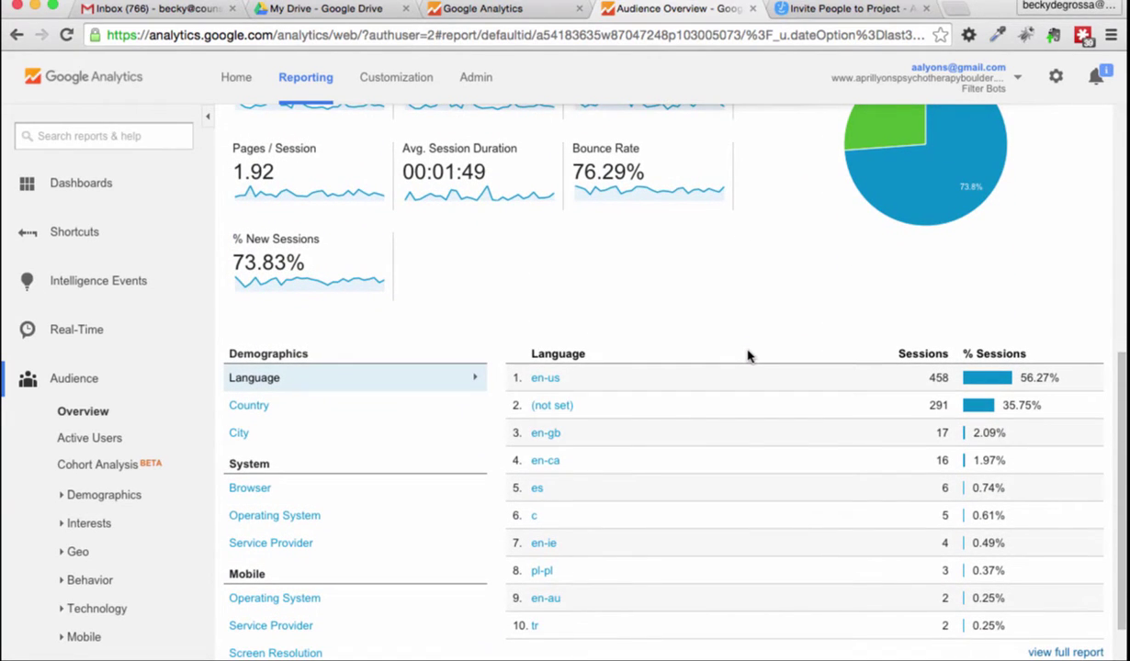
scroll(583, 294, up, 5)
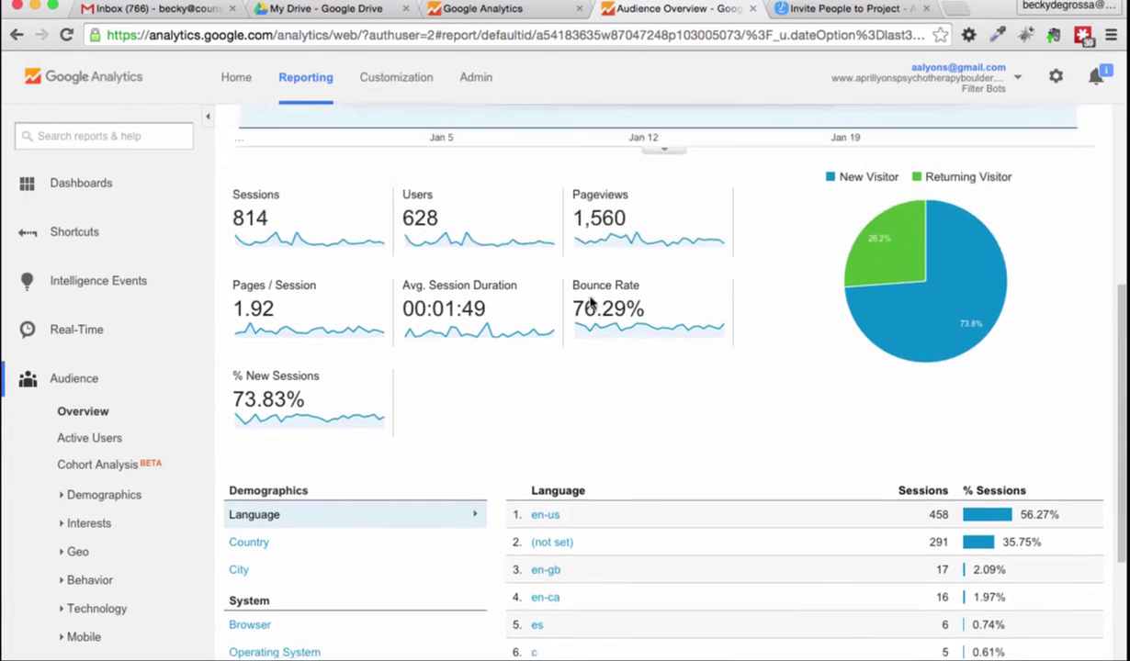
scroll(789, 321, down, 2)
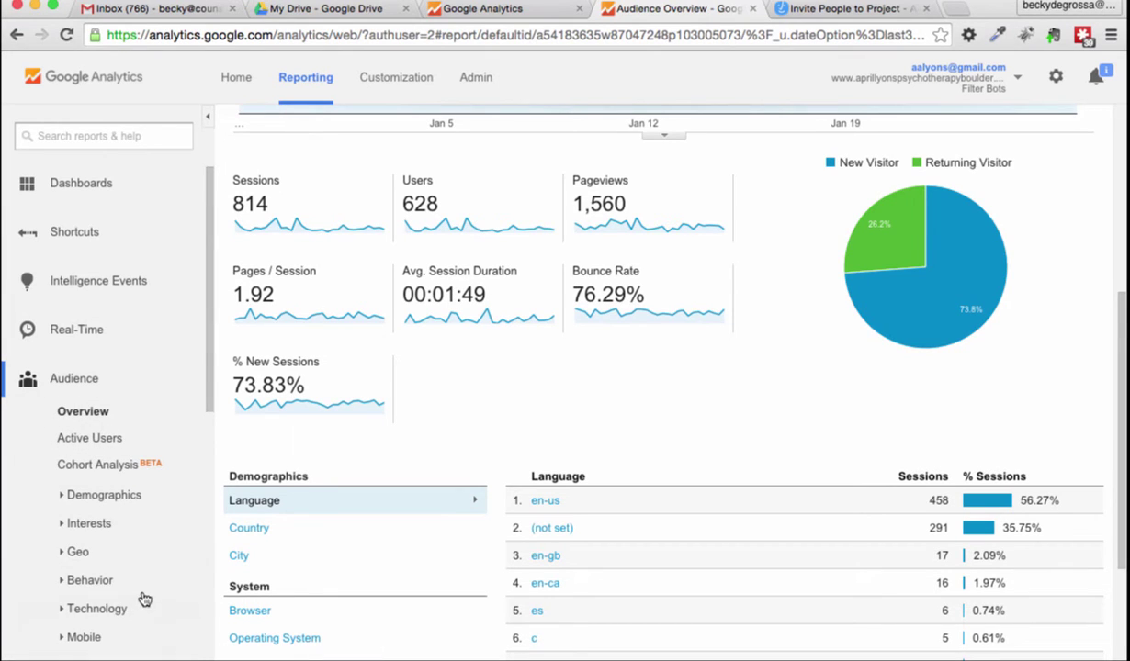
- Open the Acquisition Overview report
scroll(162, 507, down, 2)
scroll(165, 508, down, 4)
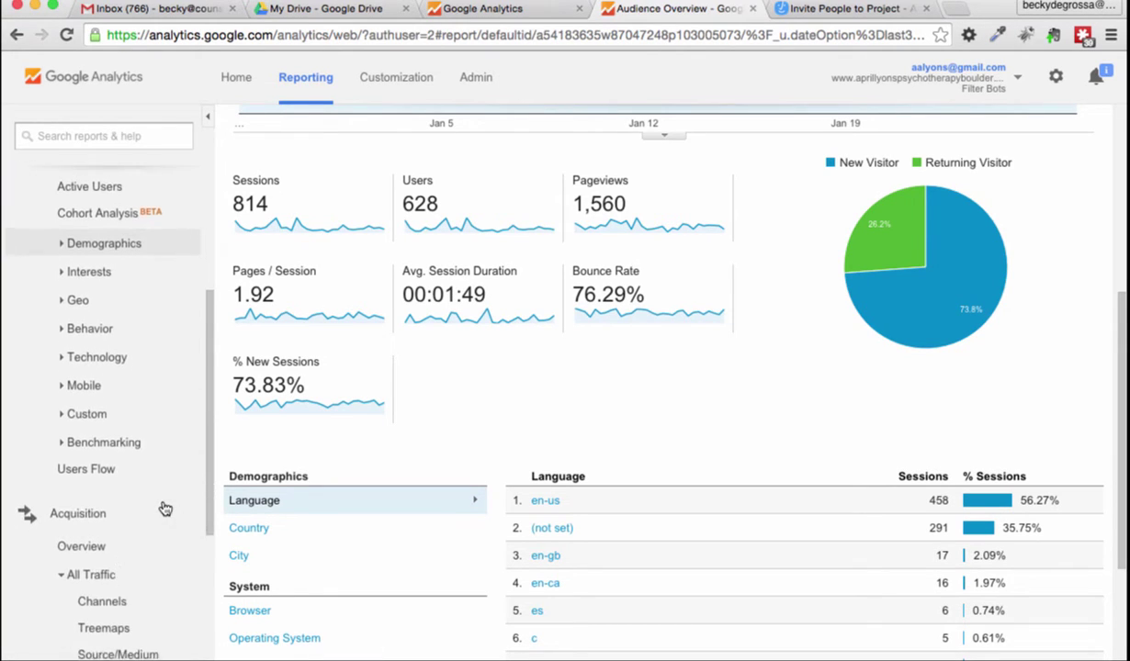
scroll(162, 507, down, 1)
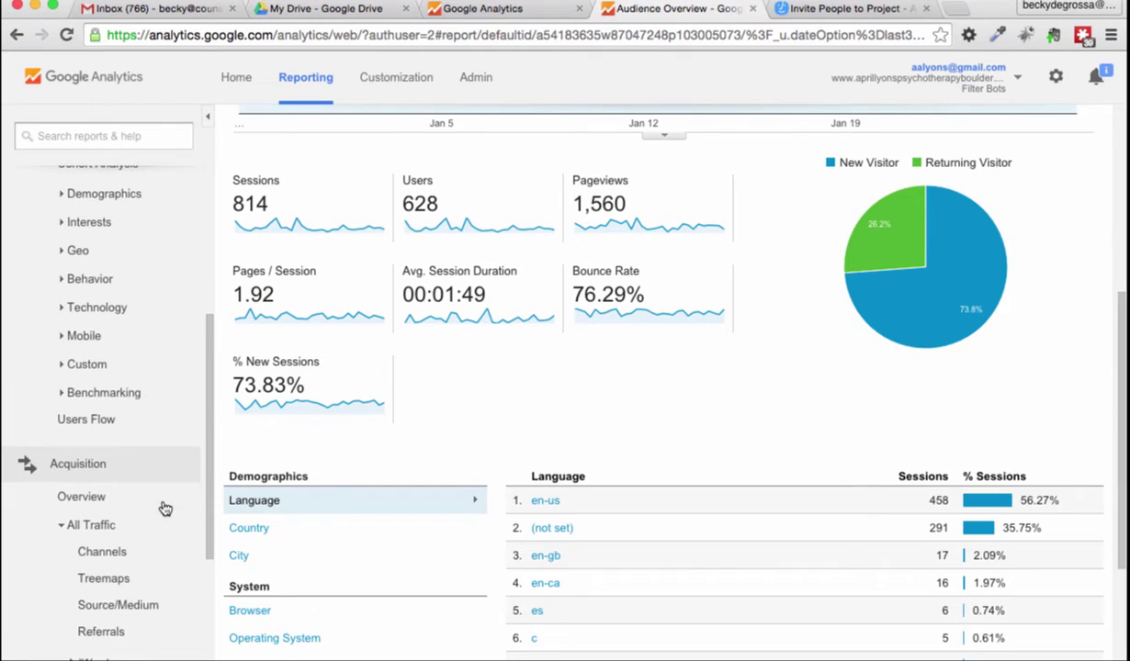
click(89, 501)
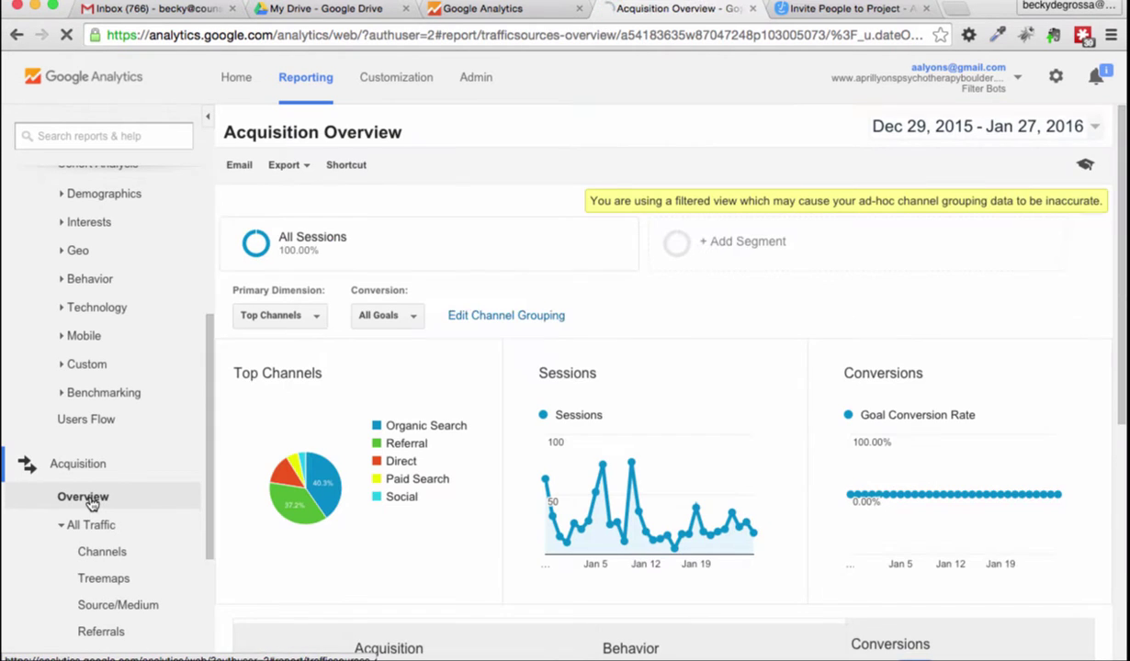
- Review the top channels in the acquisition table and open the Organic Search channel's details
scroll(478, 475, down, 5)
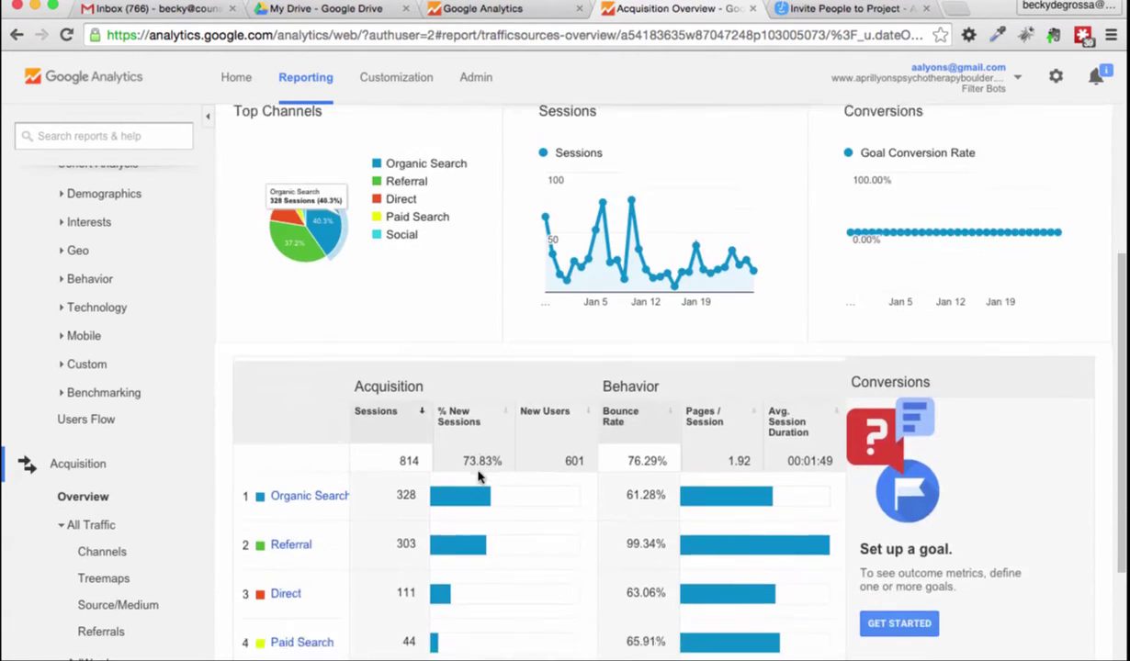
scroll(478, 476, down, 3)
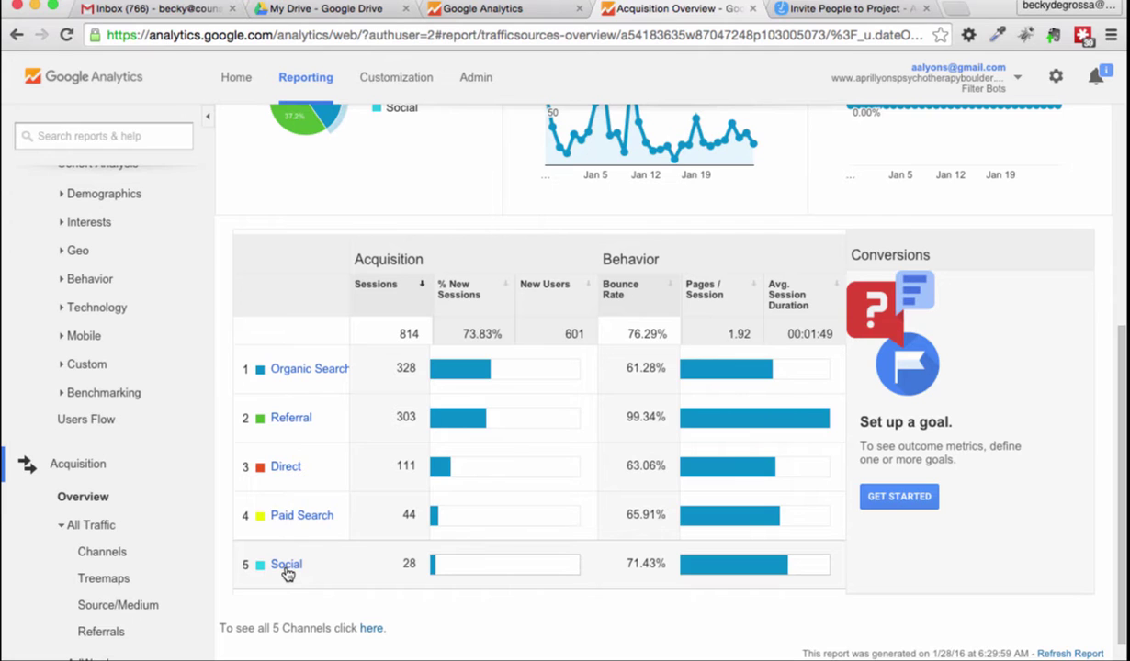
click(305, 370)
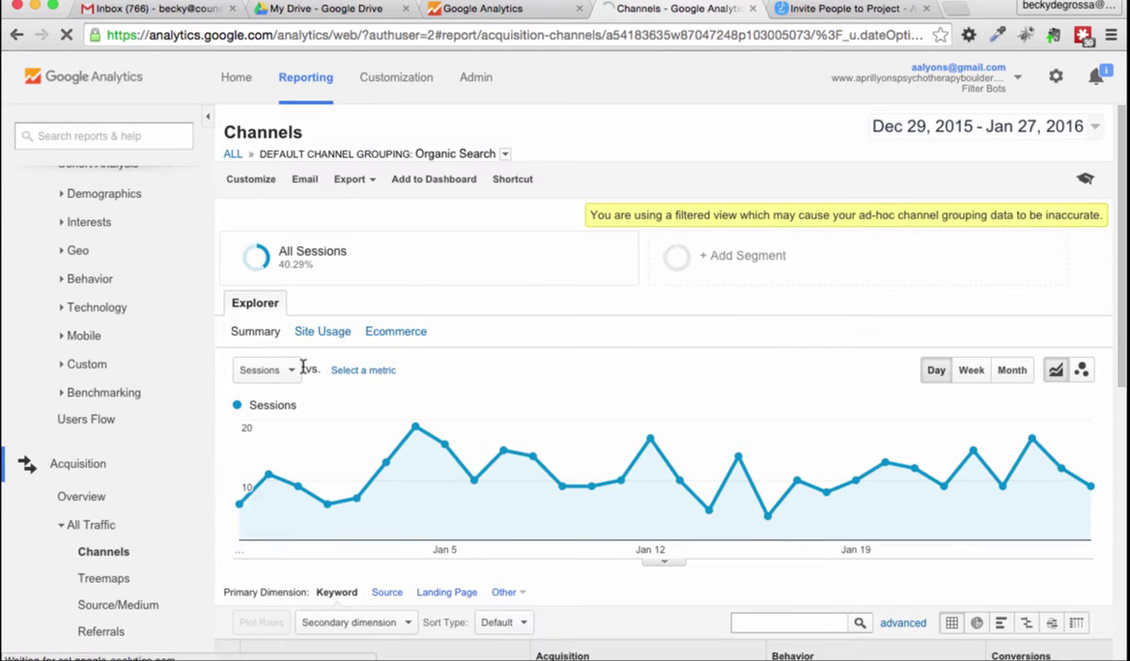
- Increase the number of rows shown in the Organic Search keyword table
scroll(649, 312, down, 3)
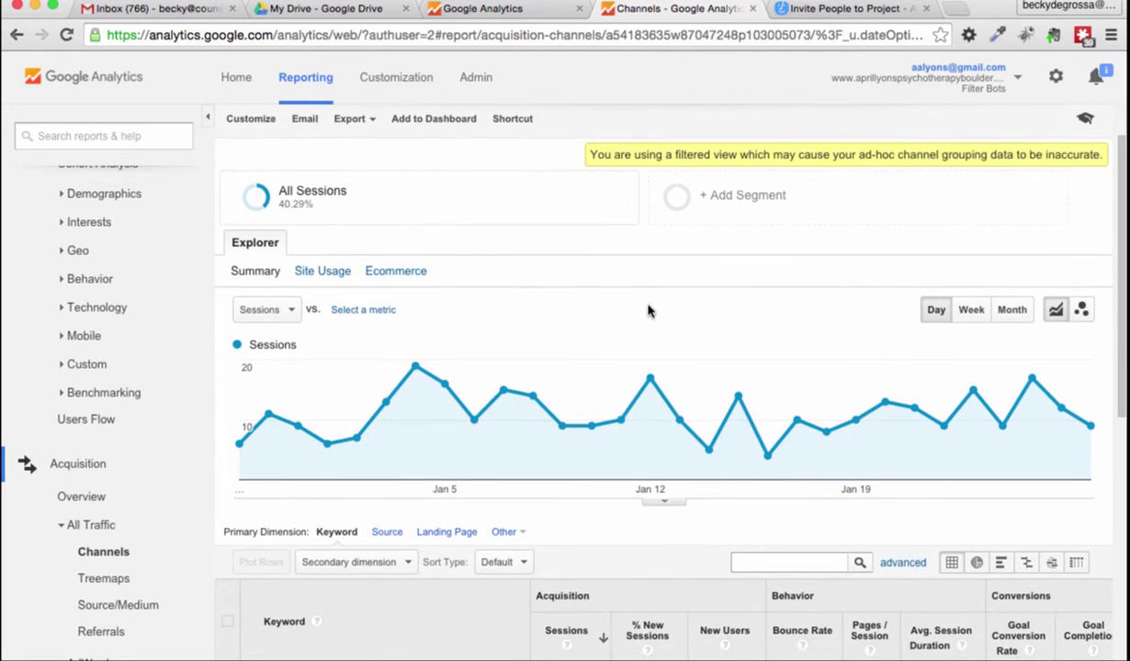
scroll(648, 312, down, 5)
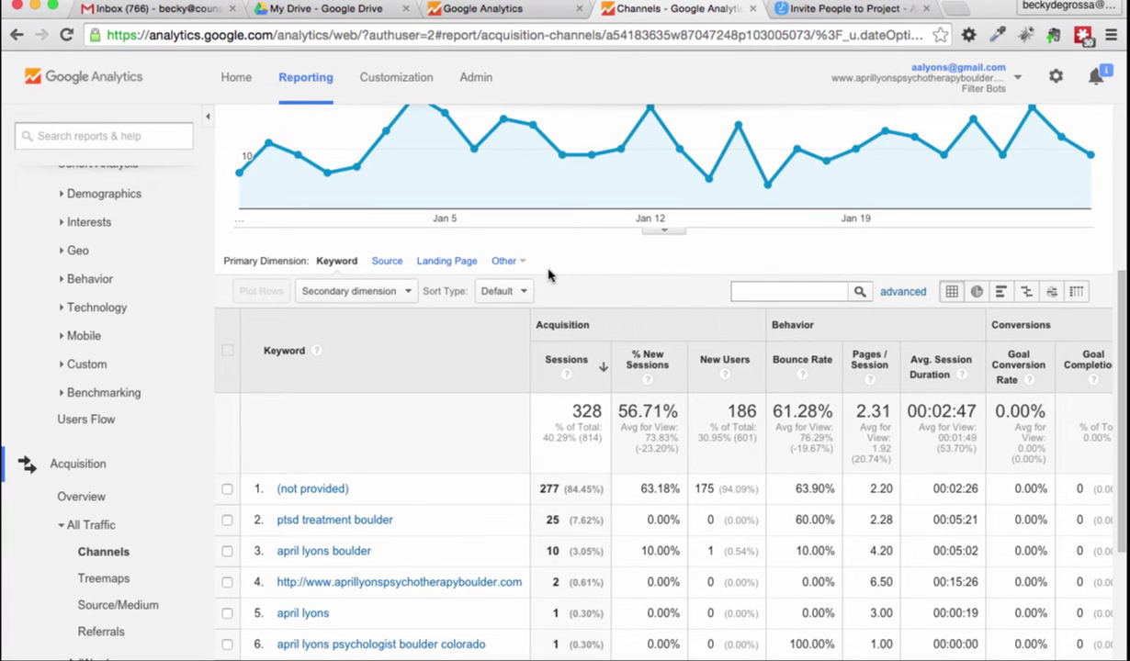
scroll(548, 274, down, 4)
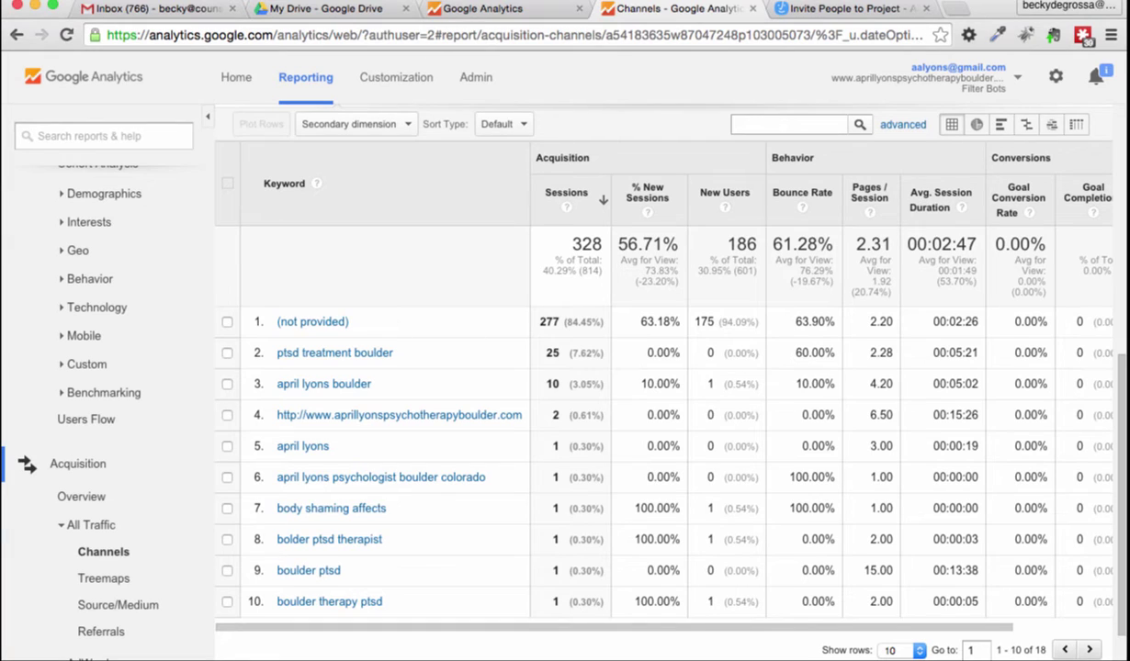
click(917, 650)
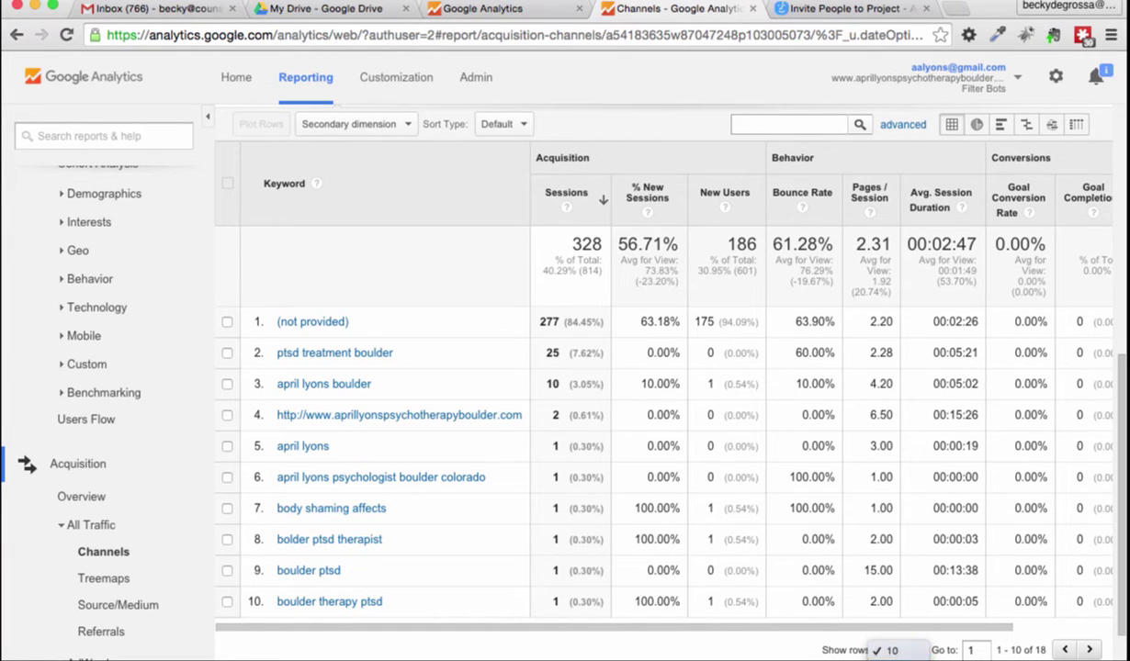
click(902, 657)
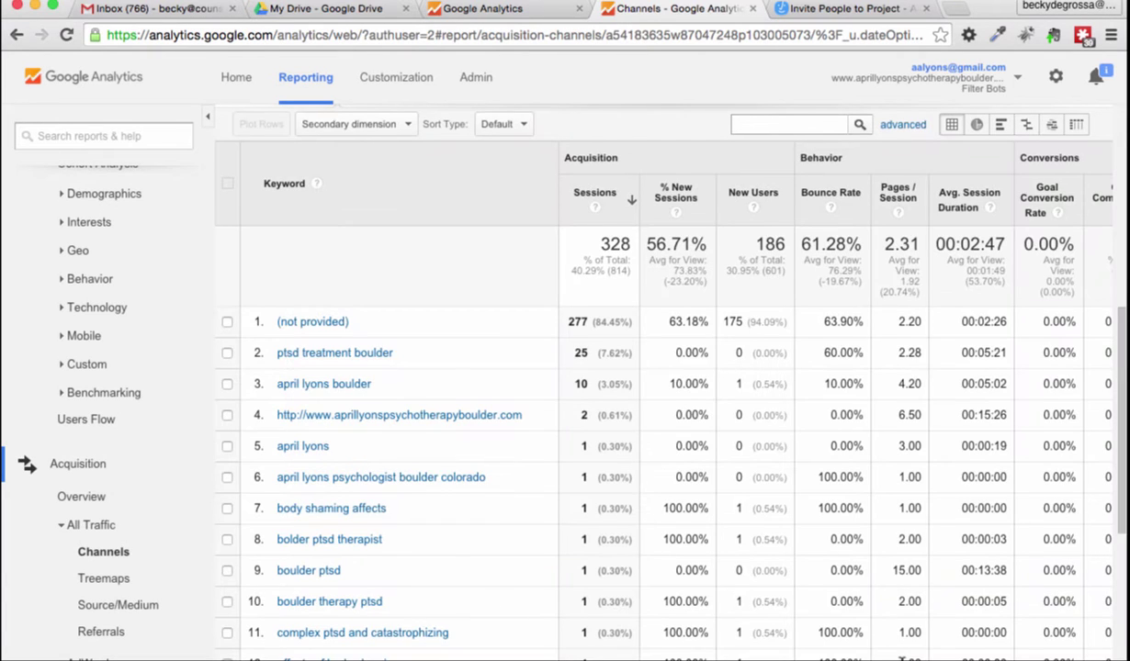
- Look through the expanded keyword list and open the details for the keyword "ptsd treatment boulder"
scroll(418, 479, down, 5)
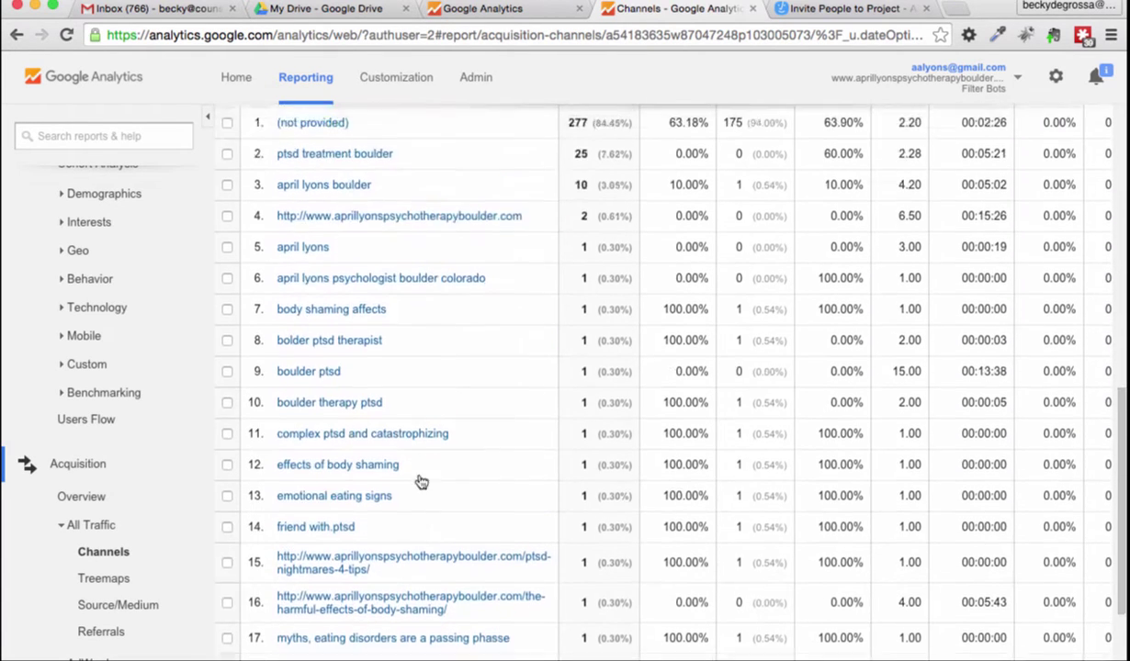
scroll(419, 479, up, 7)
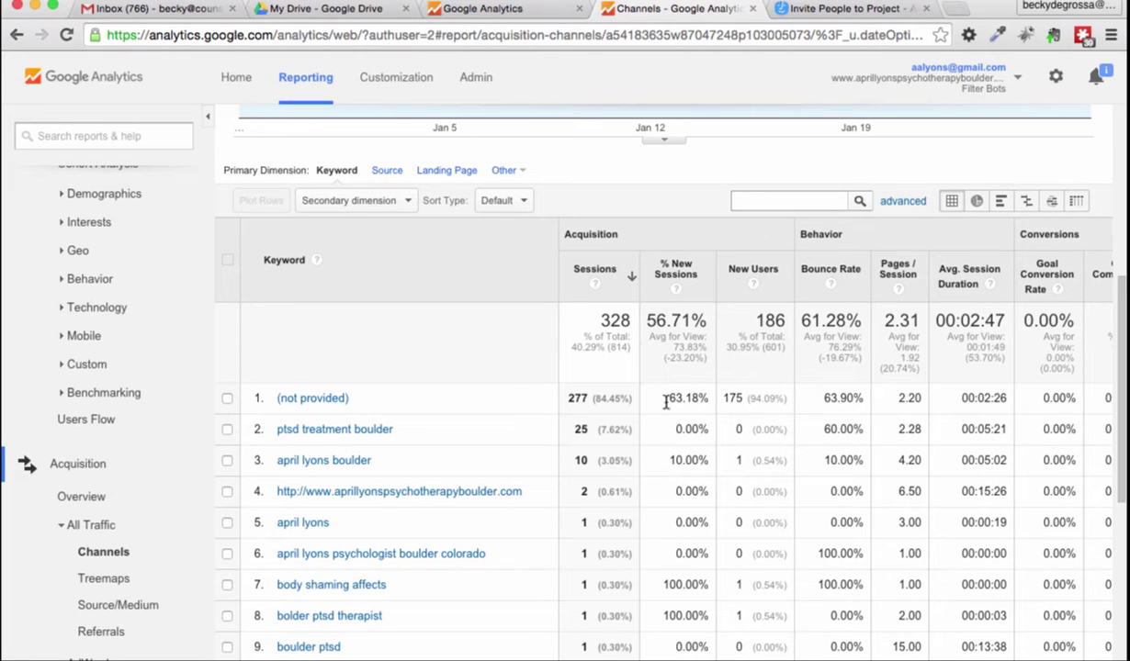
click(363, 431)
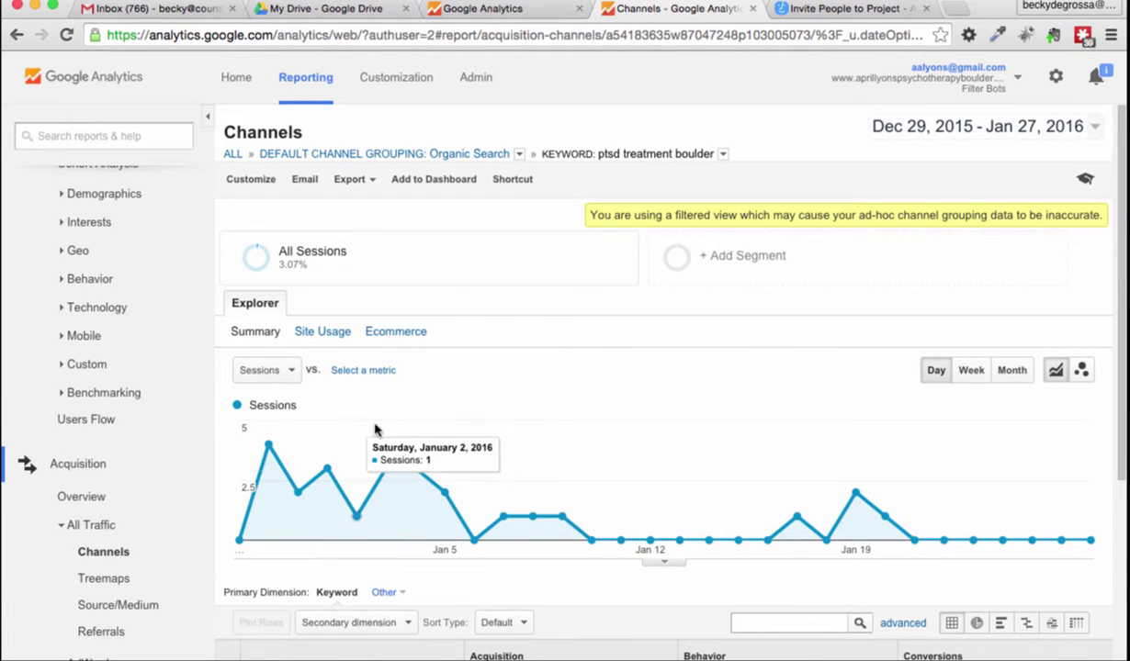
- Add Landing Page from the Behavior group as the secondary dimension of the "ptsd treatment boulder" keyword table
scroll(565, 338, down, 3)
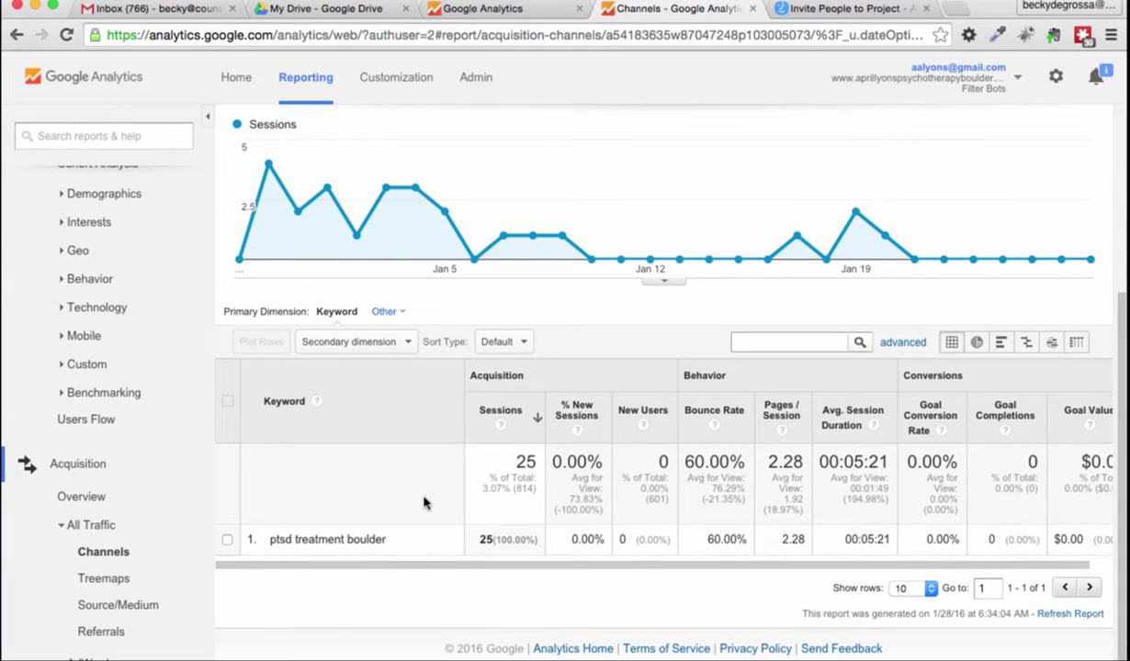
click(408, 341)
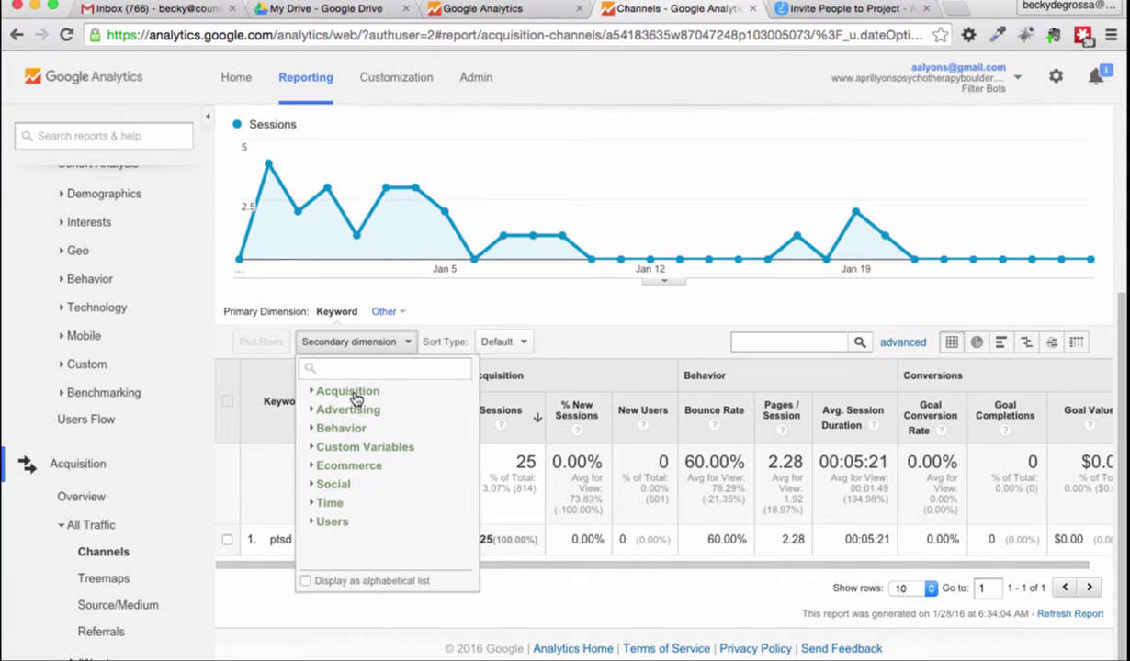
click(353, 430)
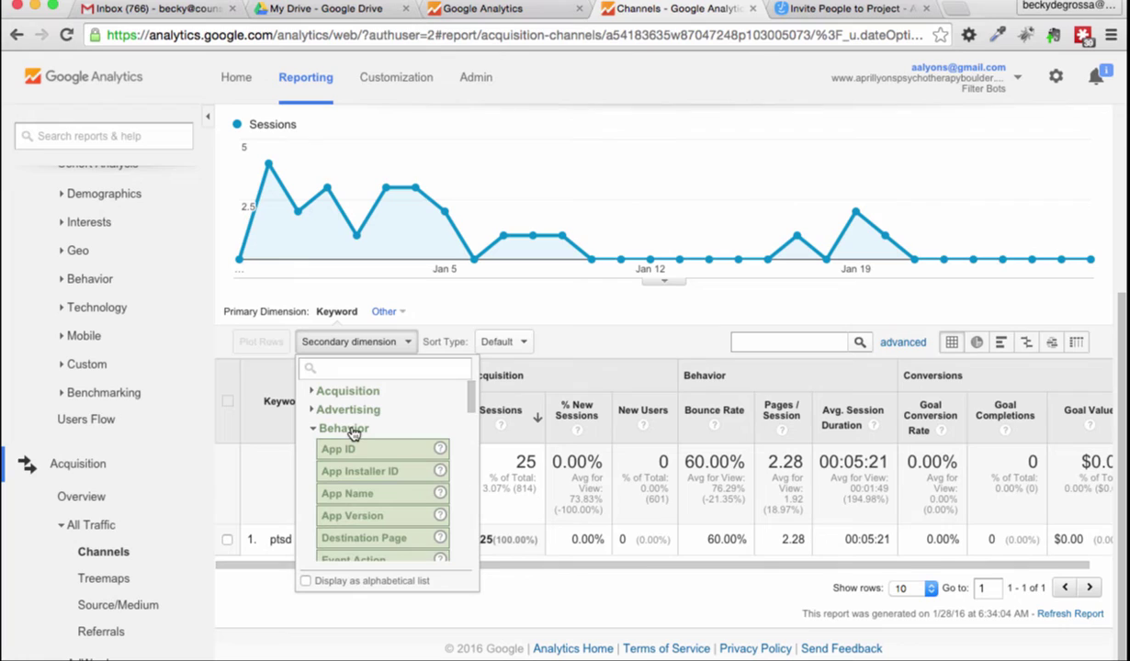
scroll(378, 459, down, 3)
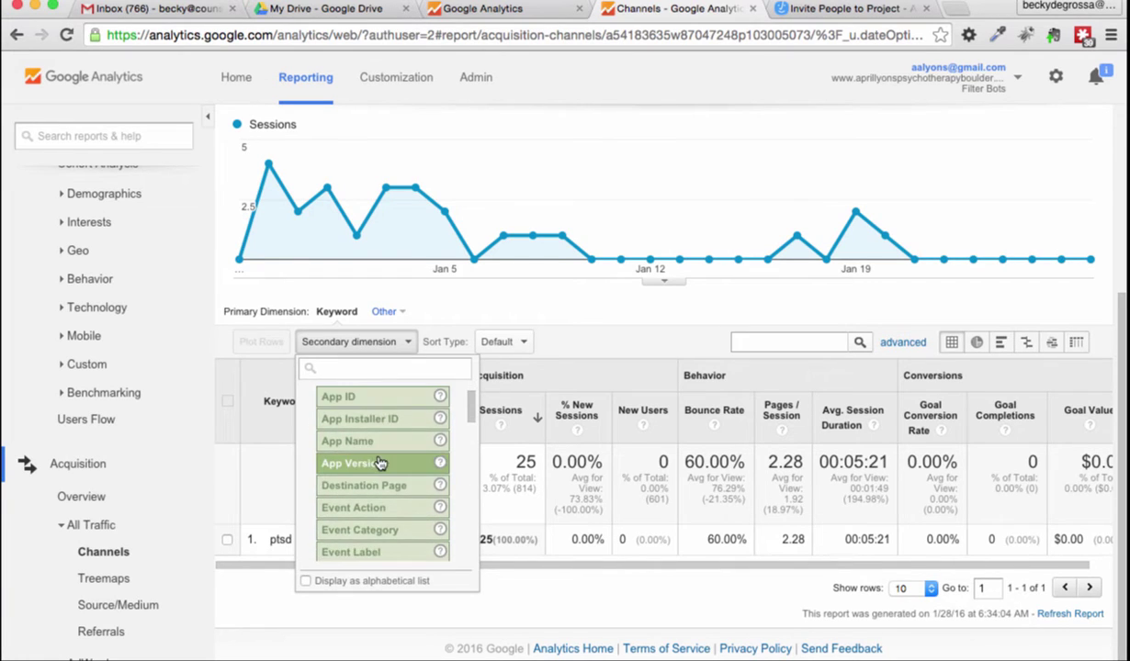
scroll(379, 461, down, 4)
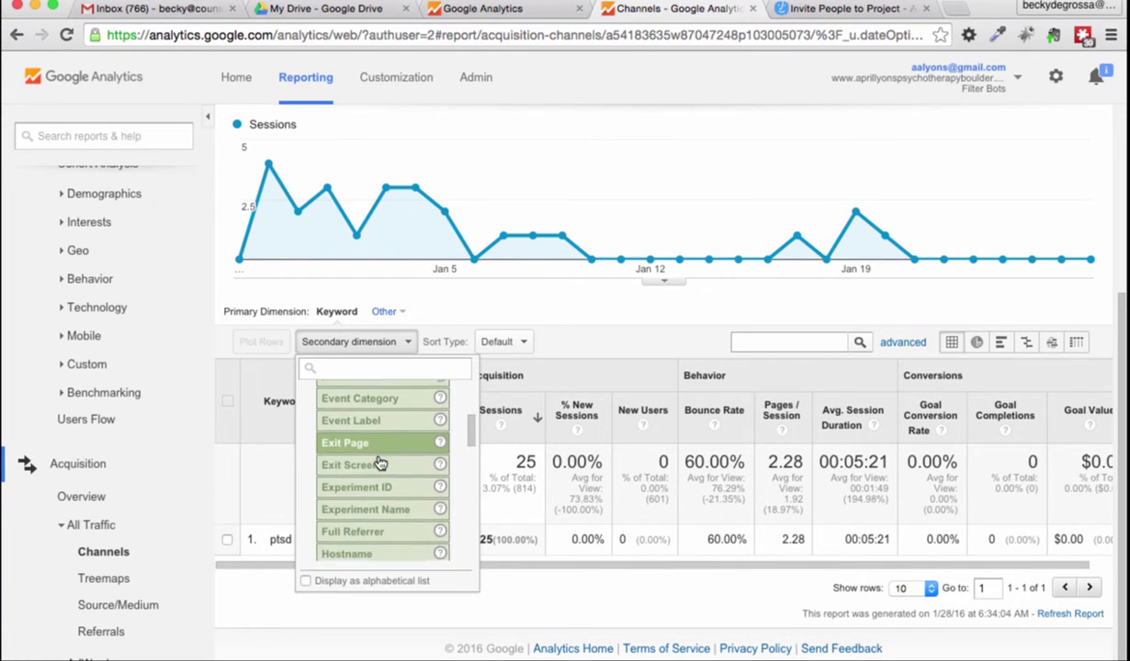
scroll(379, 459, down, 3)
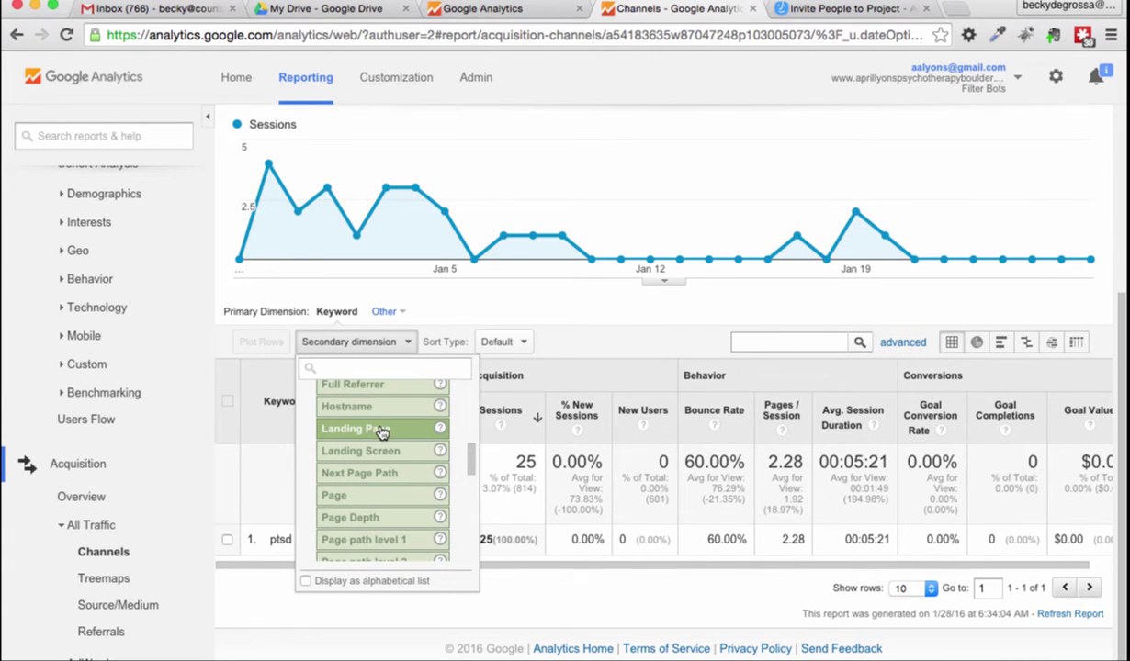
click(381, 430)
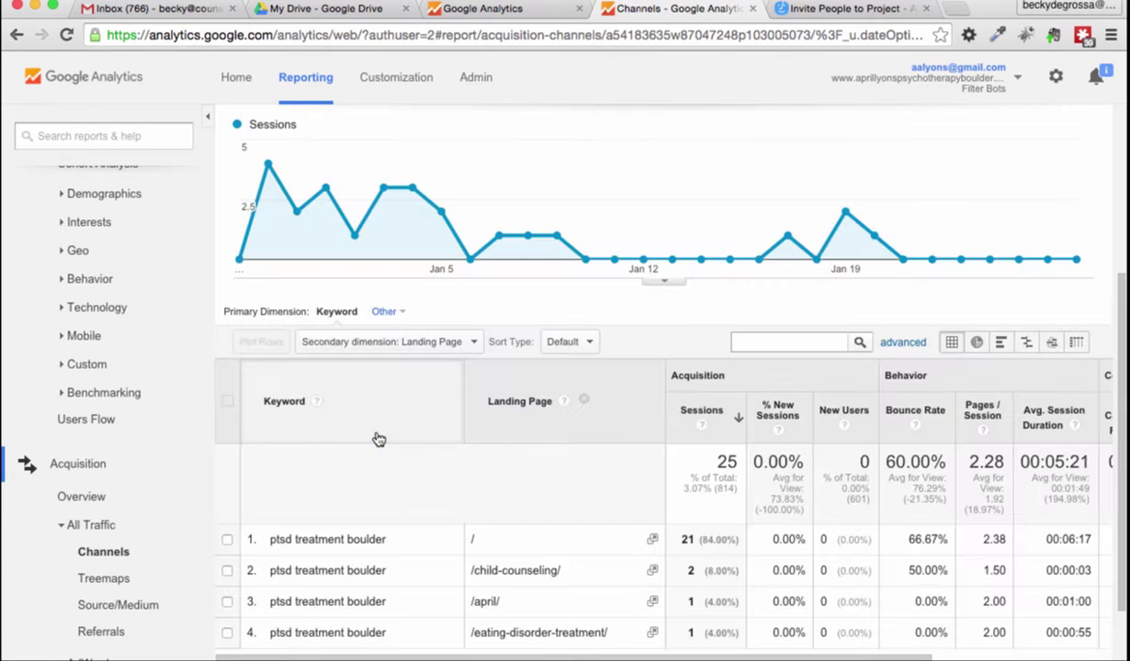
- Change the "ptsd treatment boulder" table's secondary dimension to Date from the Time group and review the session dates
scroll(475, 480, down, 1)
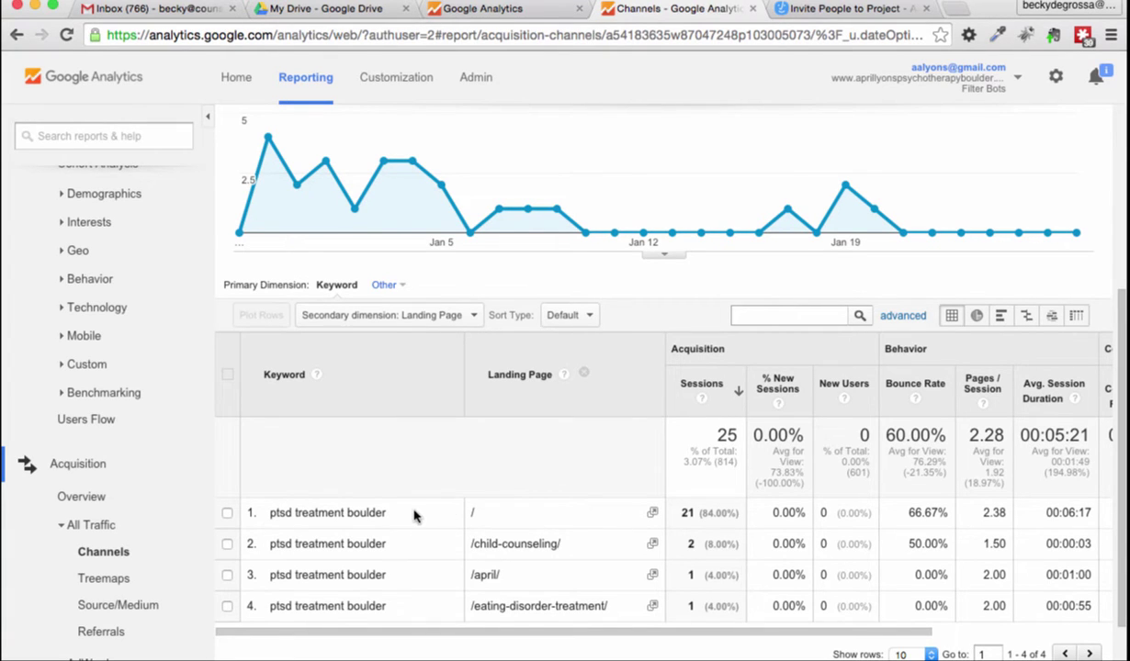
scroll(432, 513, down, 2)
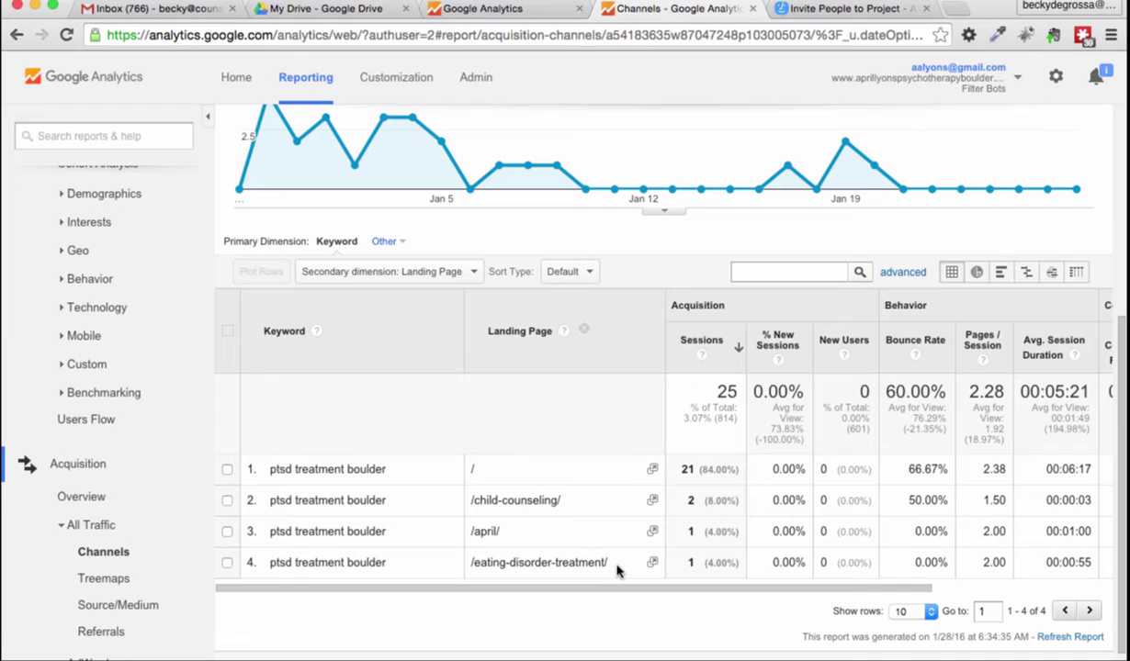
click(451, 275)
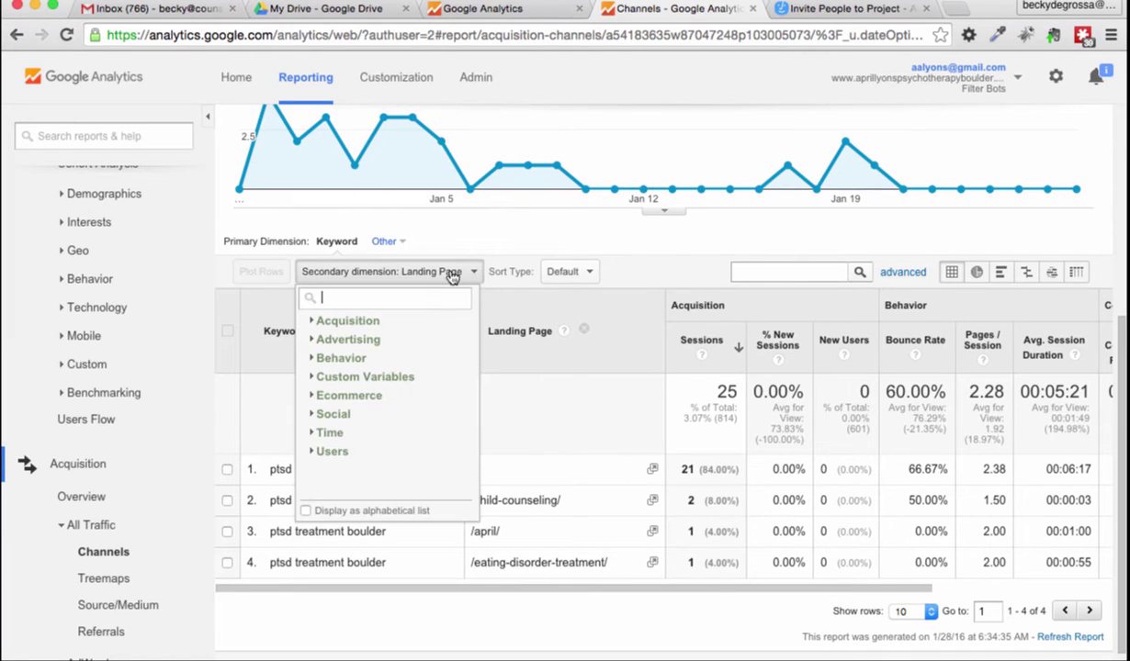
click(320, 433)
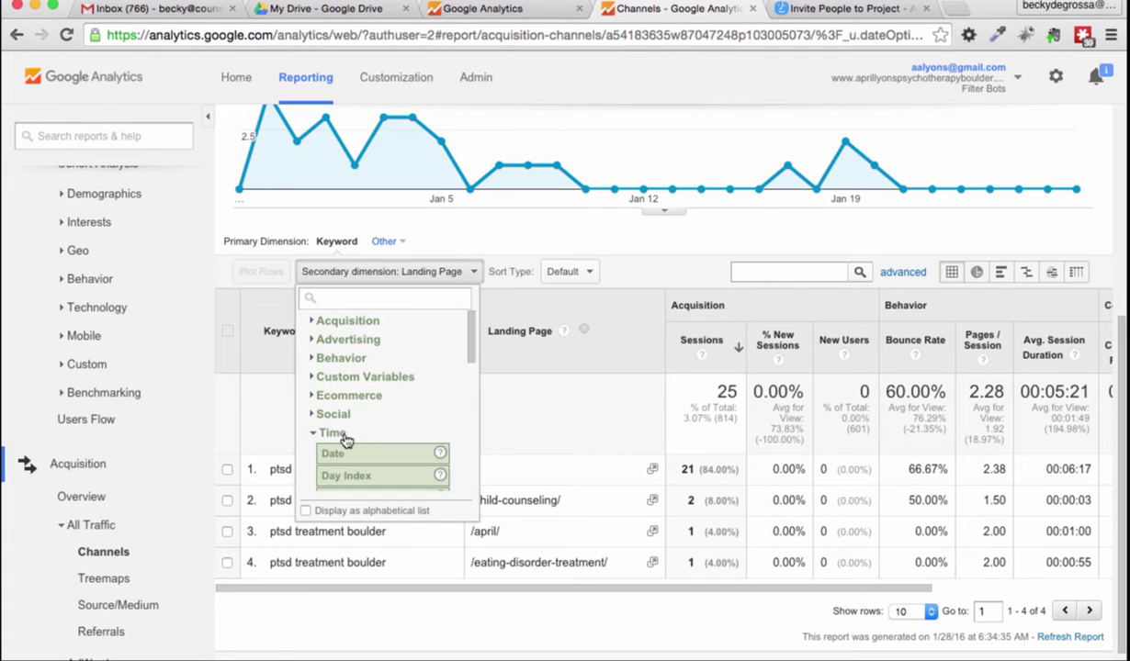
click(332, 453)
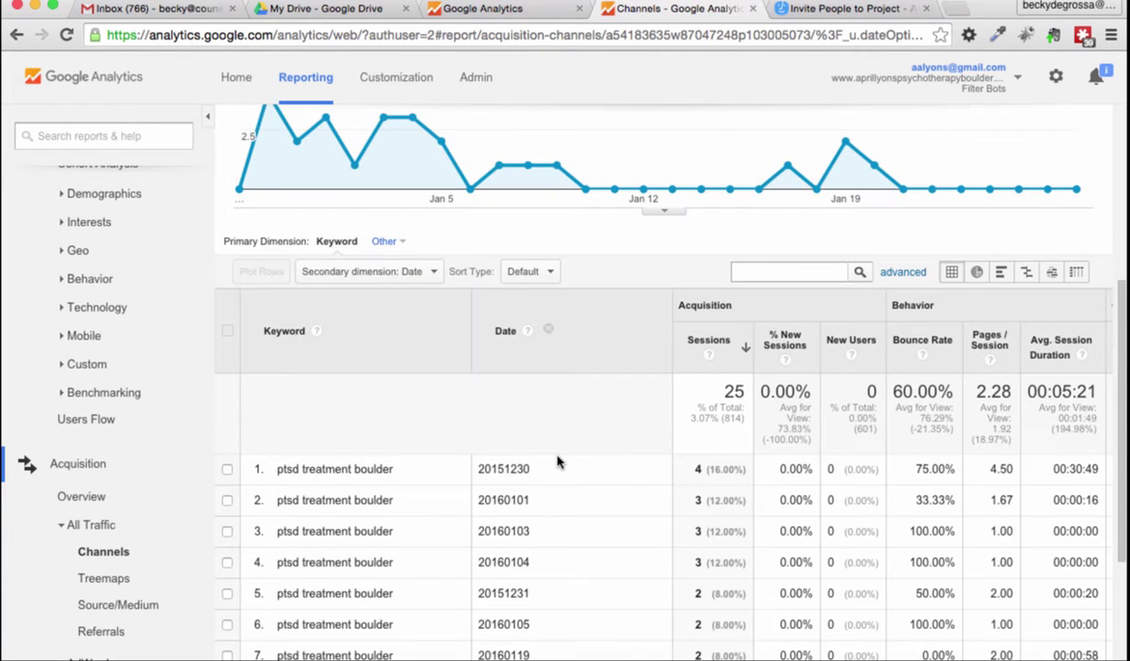
scroll(557, 462, down, 5)
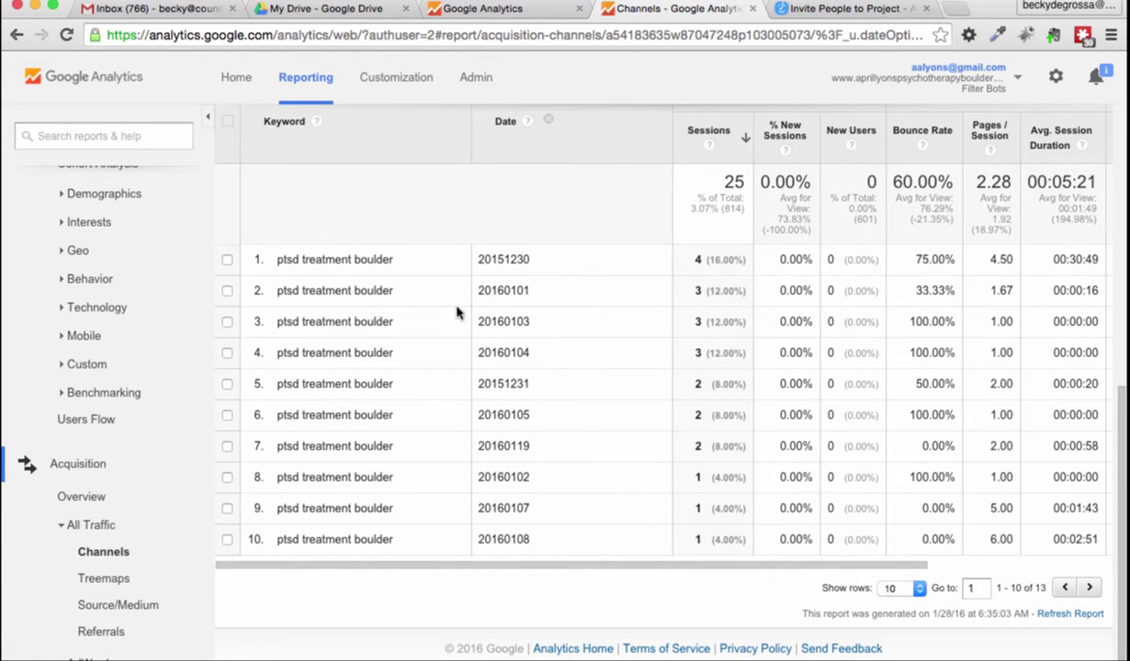
scroll(557, 424, up, 5)
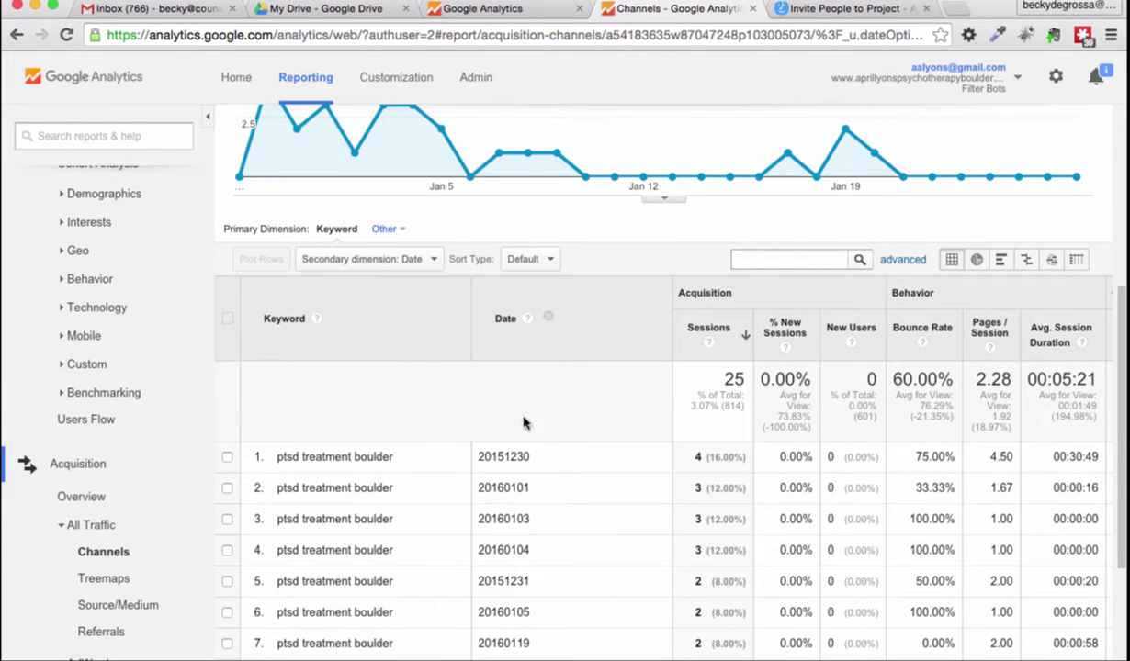
- Return to the Channels report and open the Organic Search channel's keyword details again
click(92, 551)
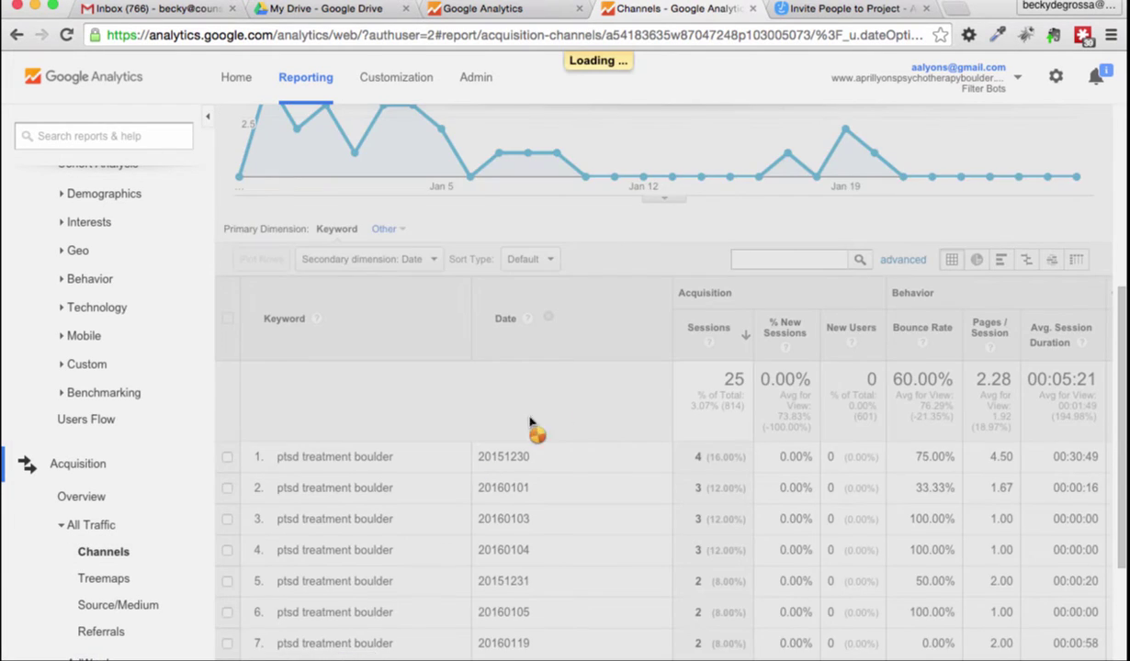
scroll(576, 398, down, 5)
scroll(576, 399, down, 3)
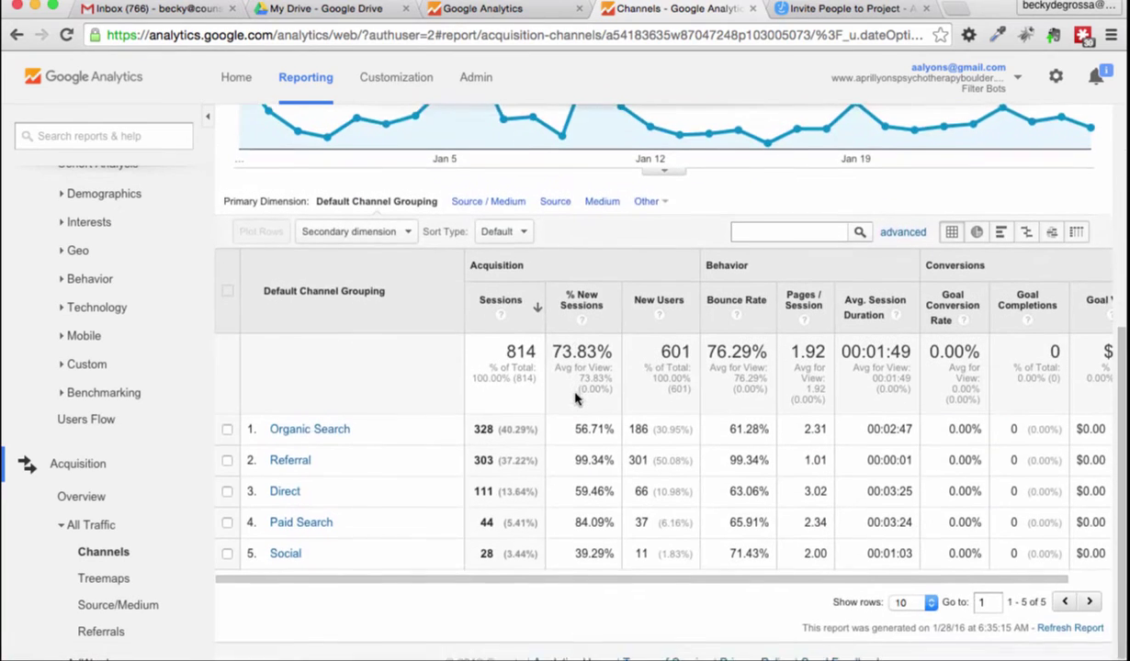
click(315, 418)
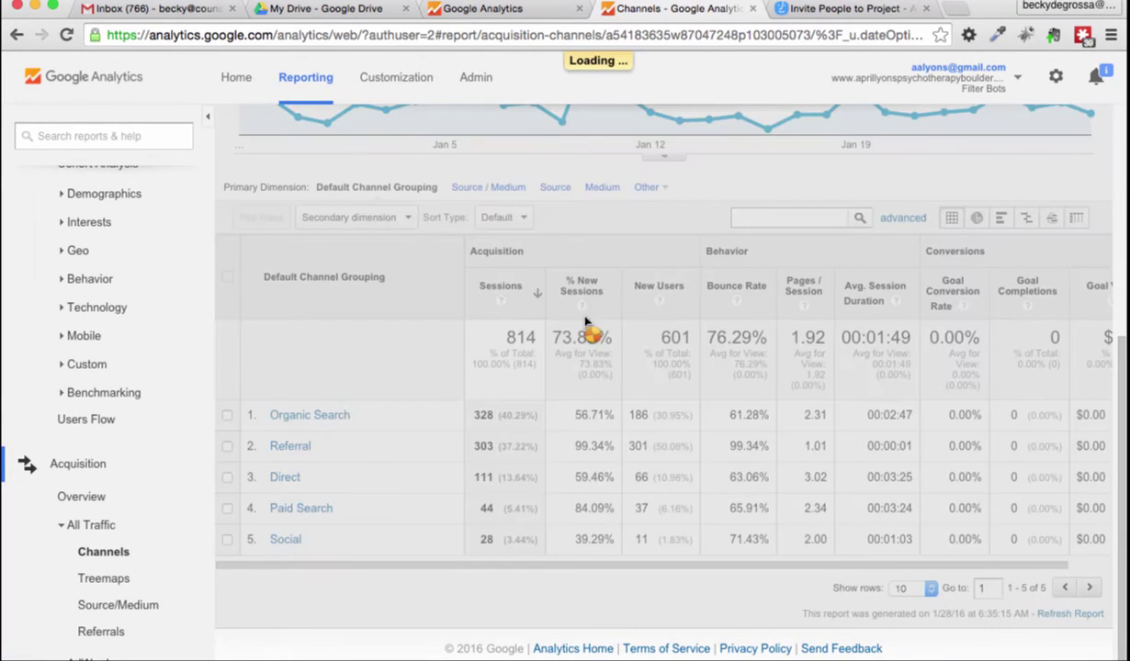
- Set the Organic Search keyword table to show 25 rows
scroll(783, 374, down, 5)
scroll(782, 374, down, 7)
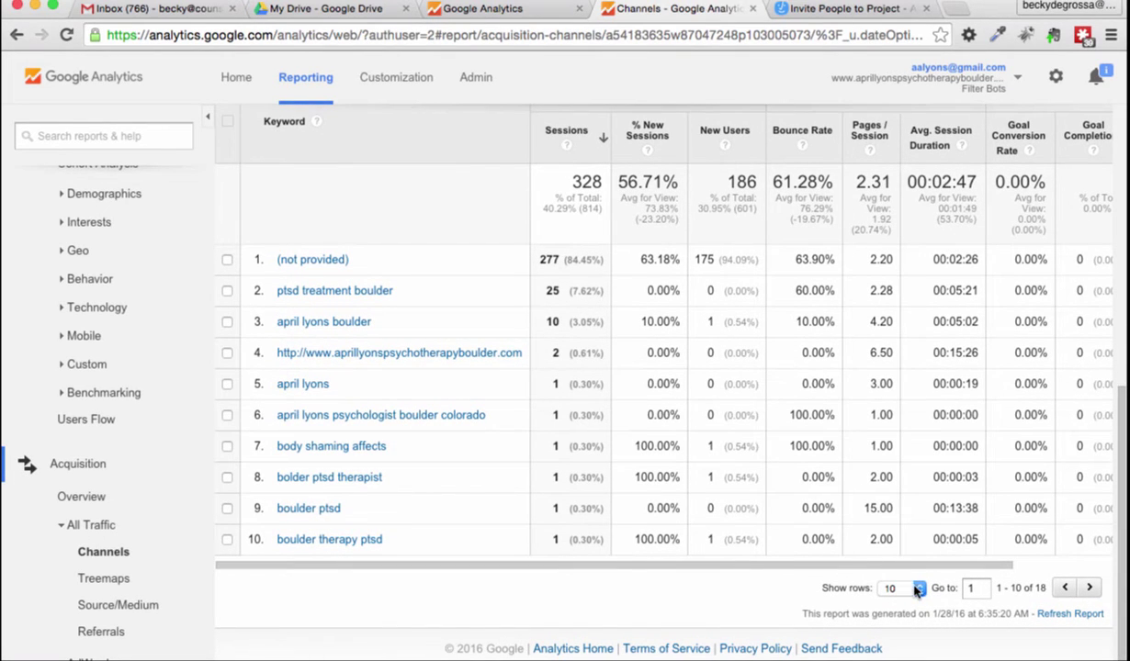
click(905, 587)
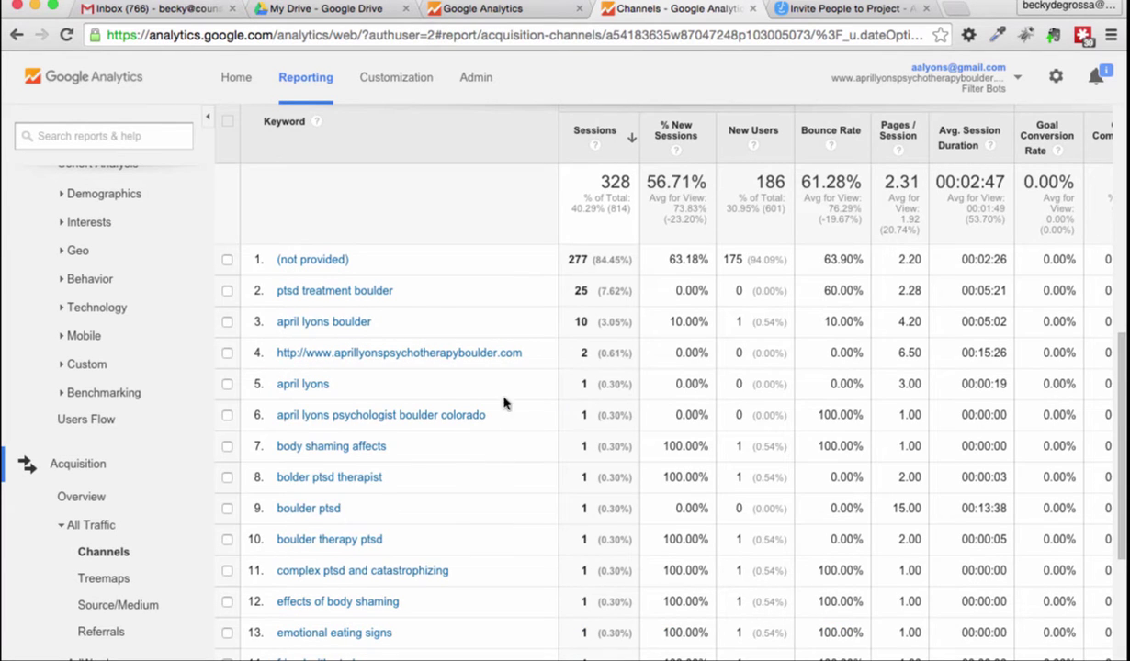
- Look through the full organic keyword list and open the details for the keyword "body shaming affects"
scroll(531, 459, down, 2)
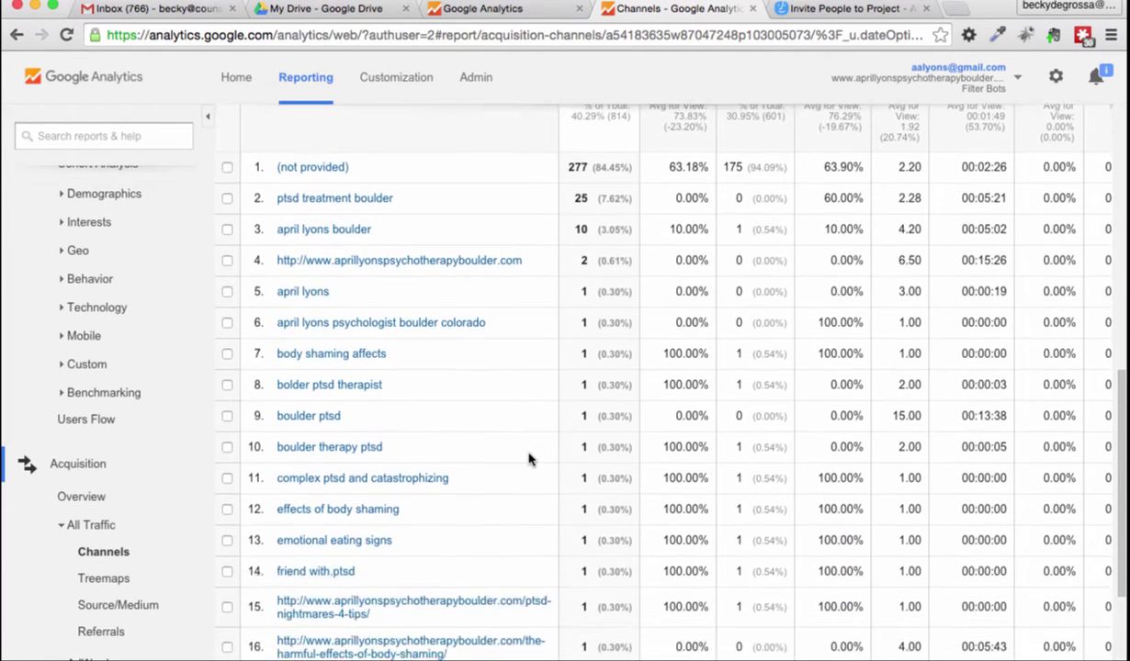
scroll(529, 459, down, 1)
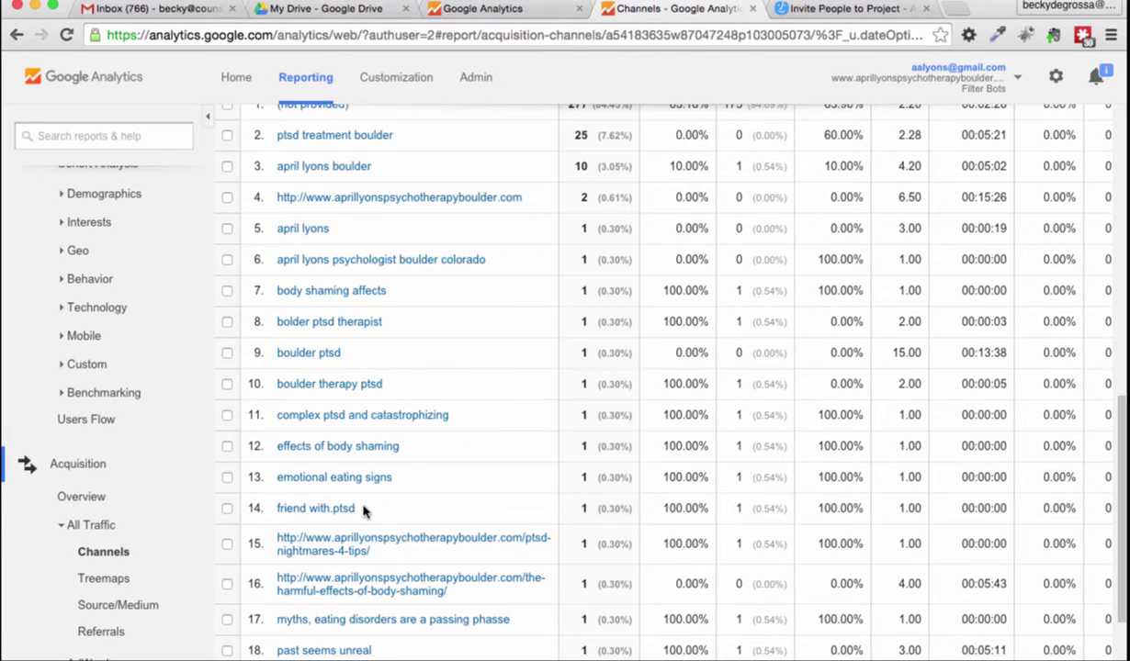
scroll(416, 497, down, 2)
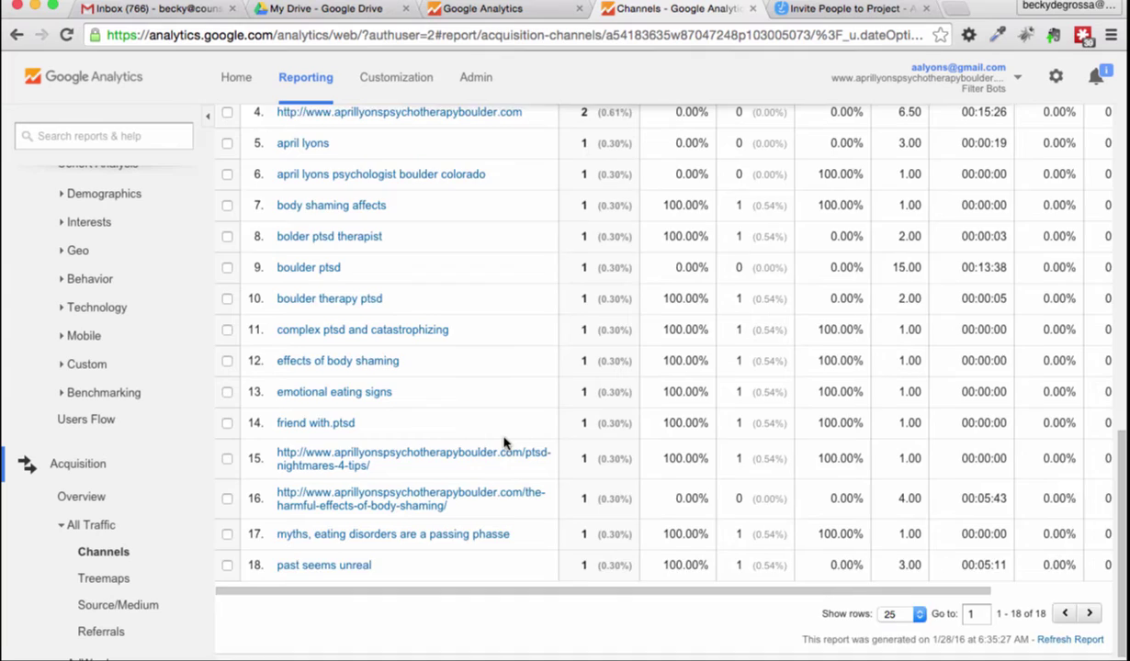
scroll(504, 443, up, 4)
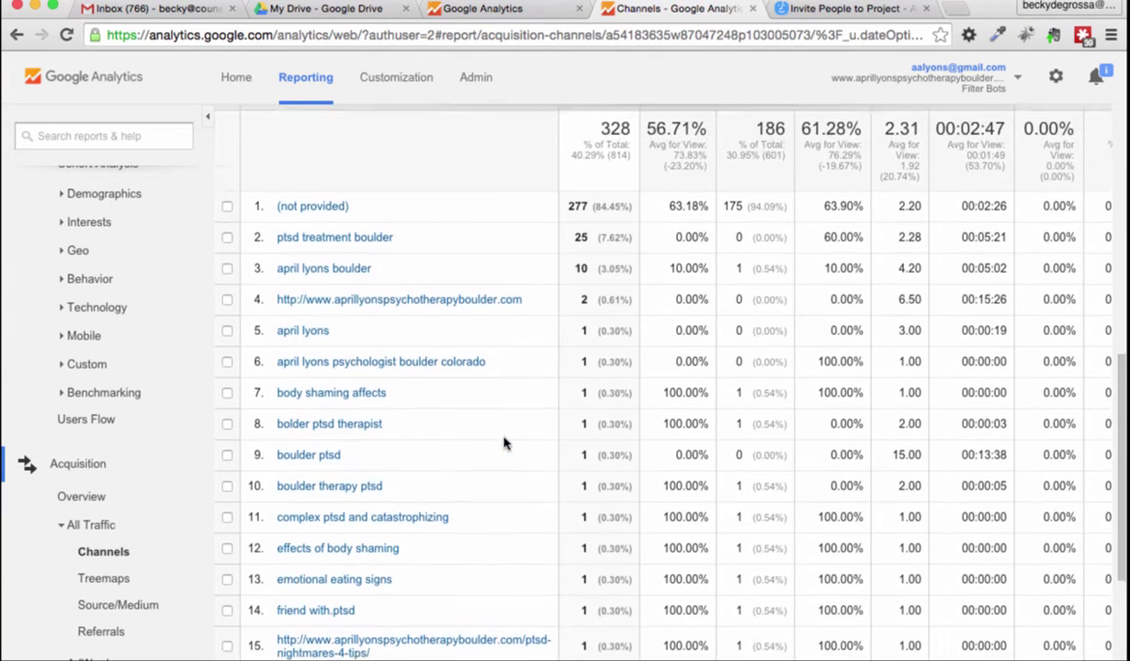
scroll(504, 442, up, 1)
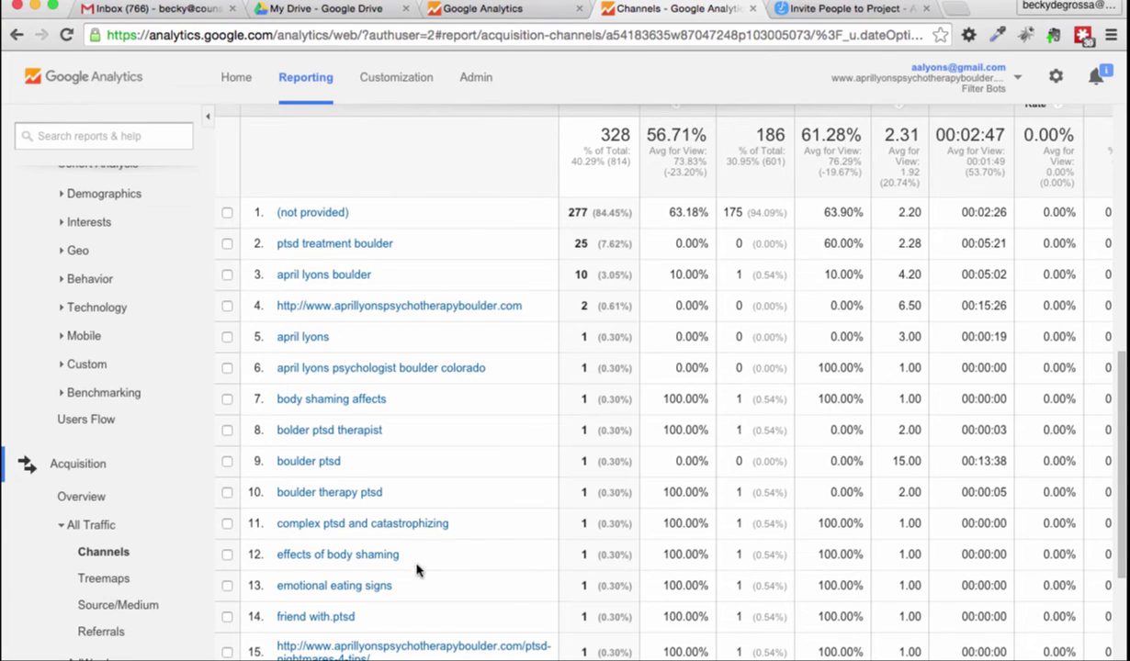
click(365, 404)
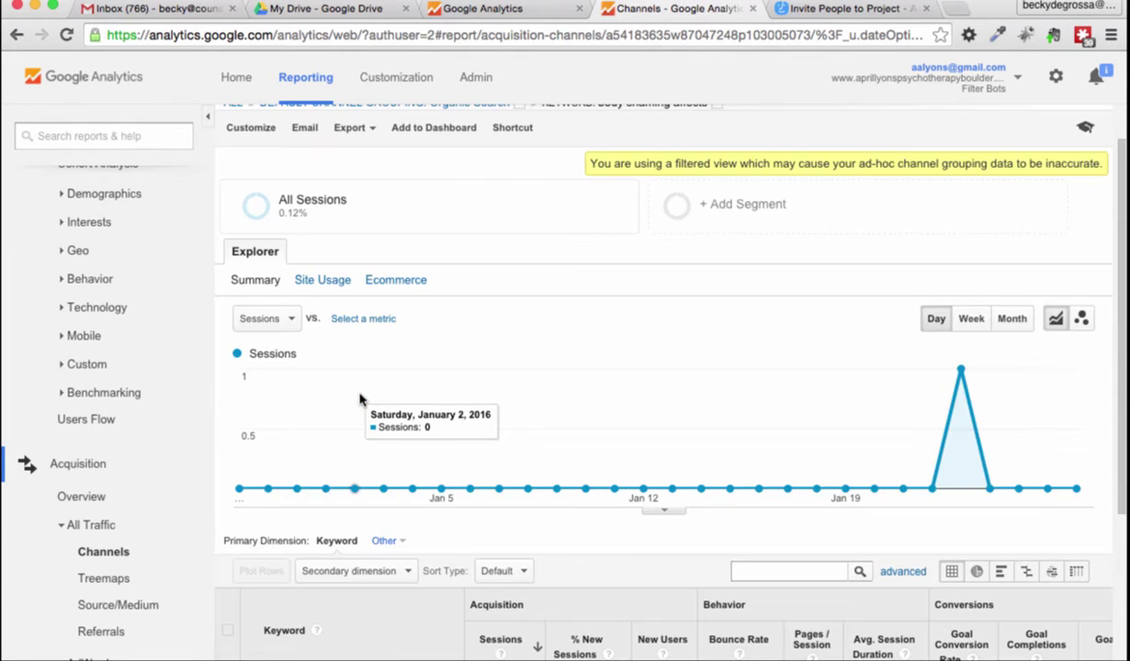
- Add Landing Page from the Behavior group as the secondary dimension of the "body shaming affects" keyword table
scroll(628, 330, down, 5)
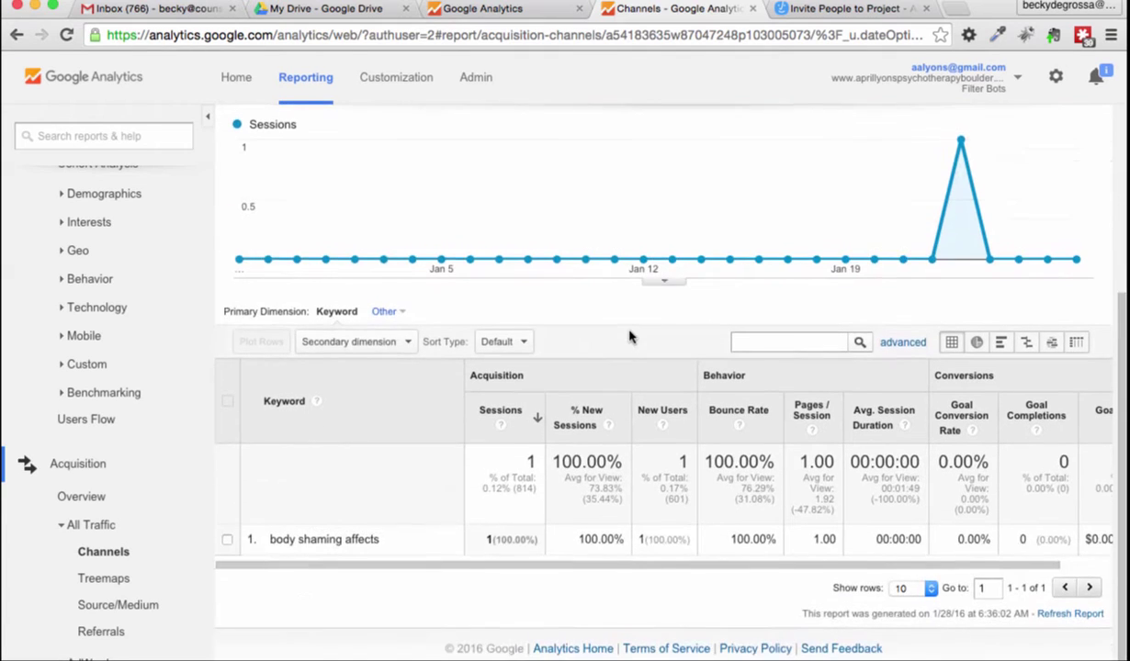
click(405, 344)
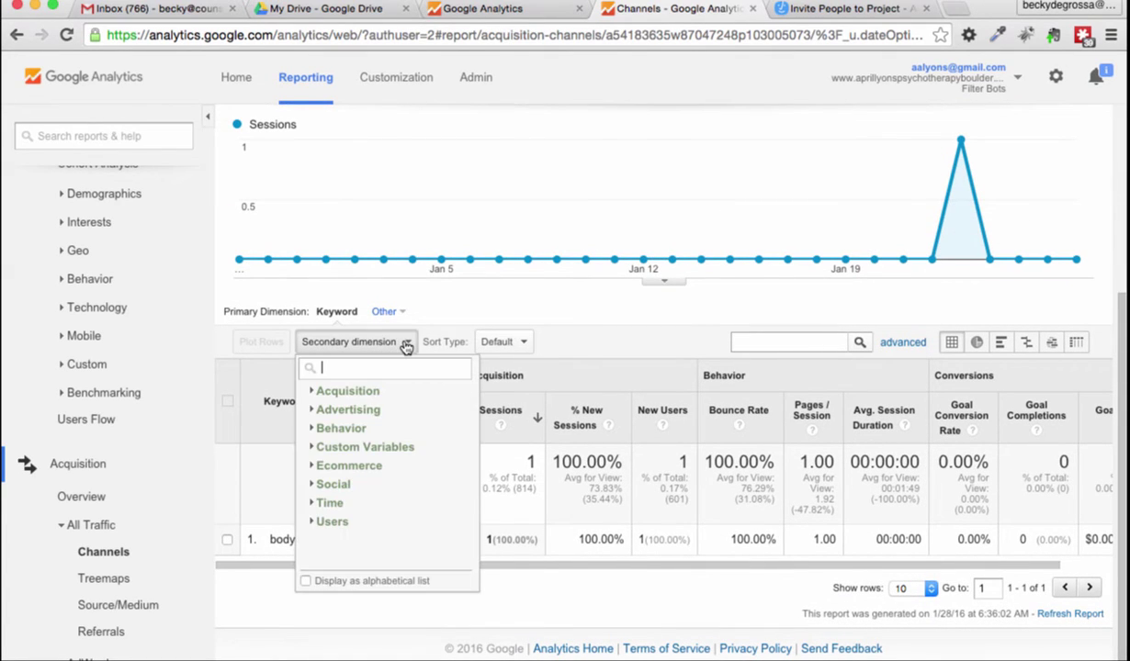
click(363, 393)
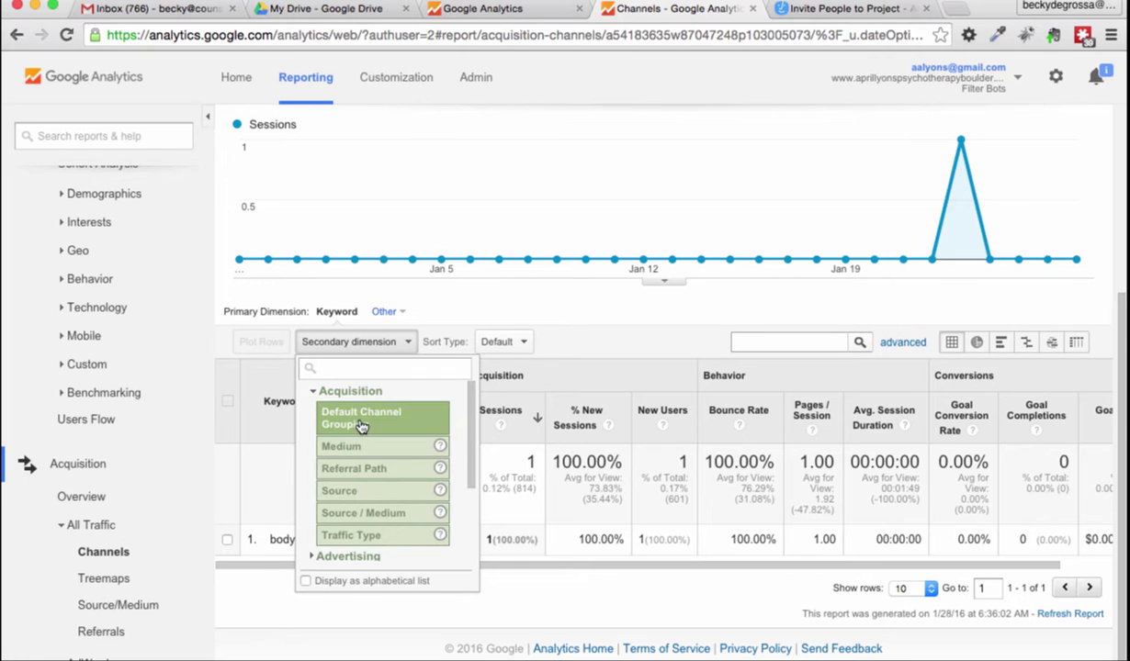
scroll(363, 427, down, 3)
click(361, 427)
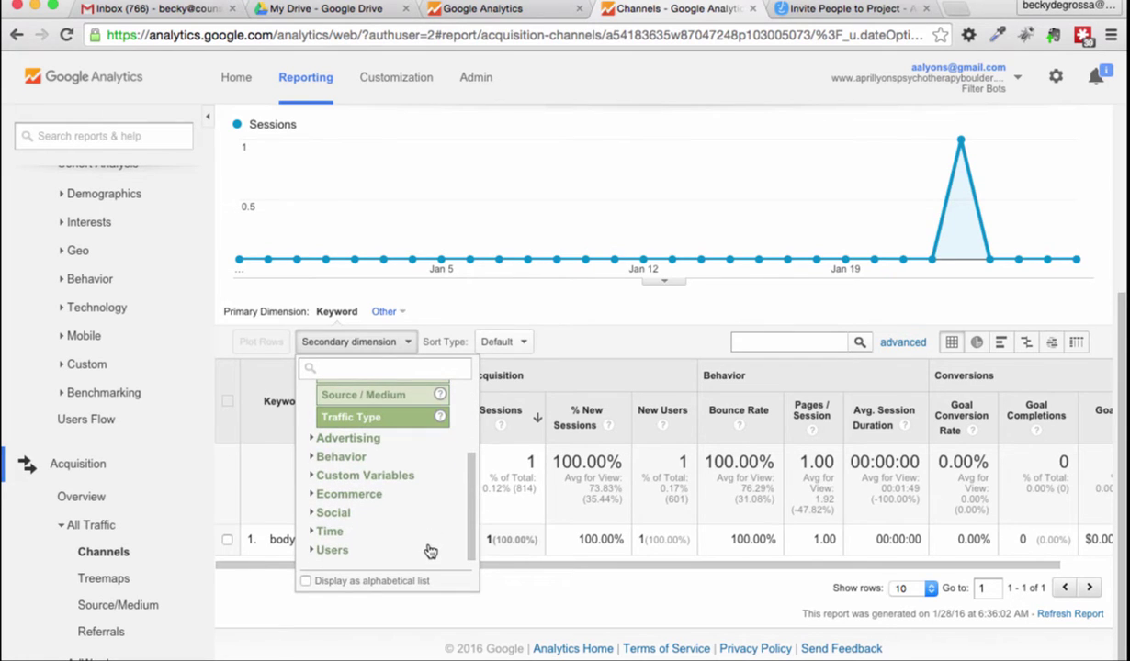
click(361, 458)
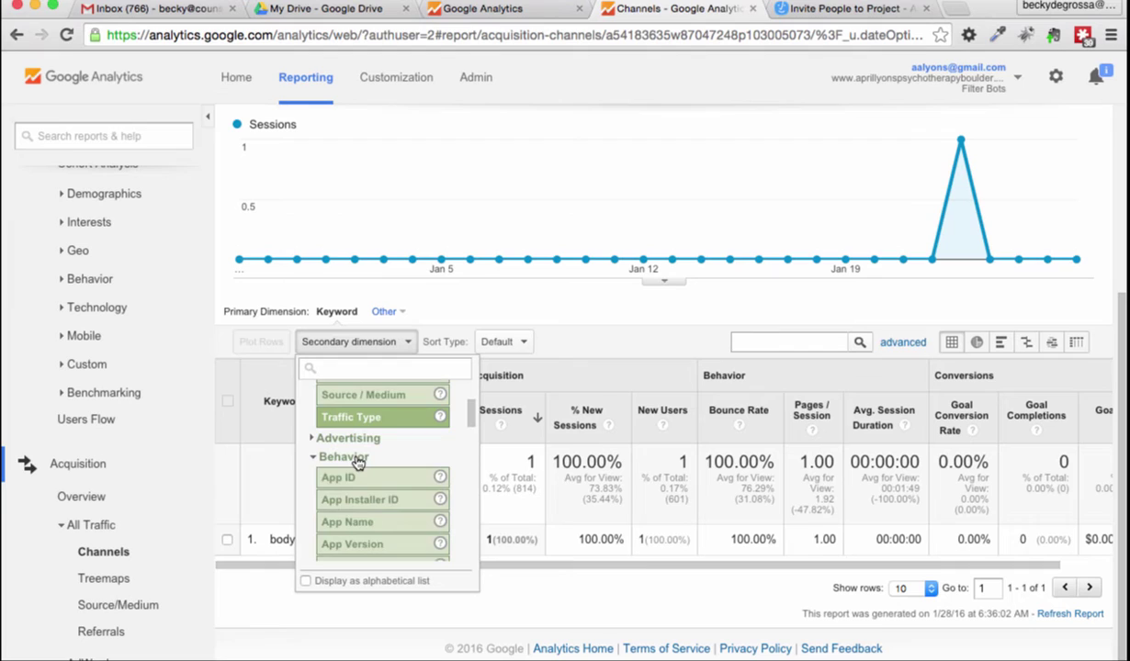
scroll(403, 500, down, 5)
scroll(402, 501, down, 3)
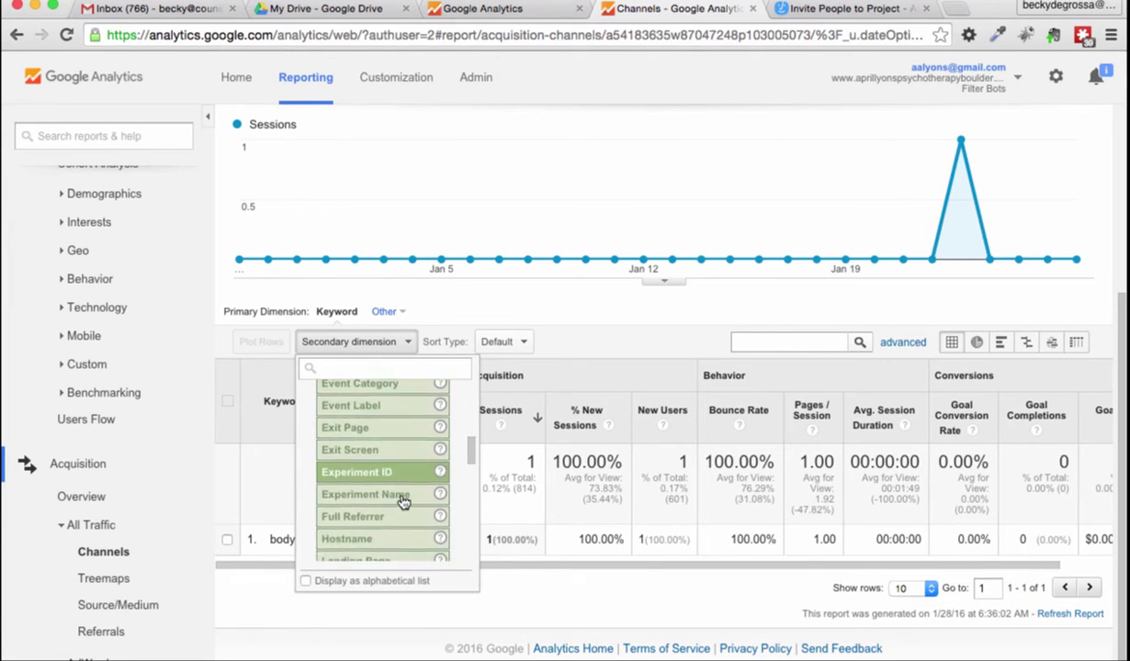
click(383, 466)
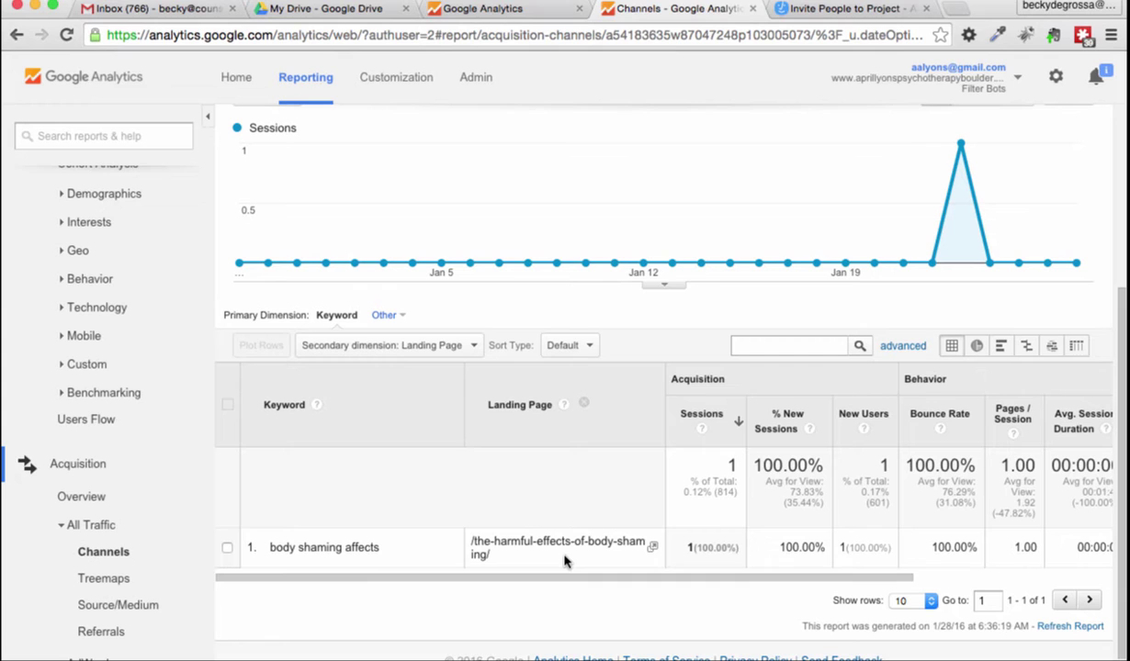
scroll(564, 561, down, 1)
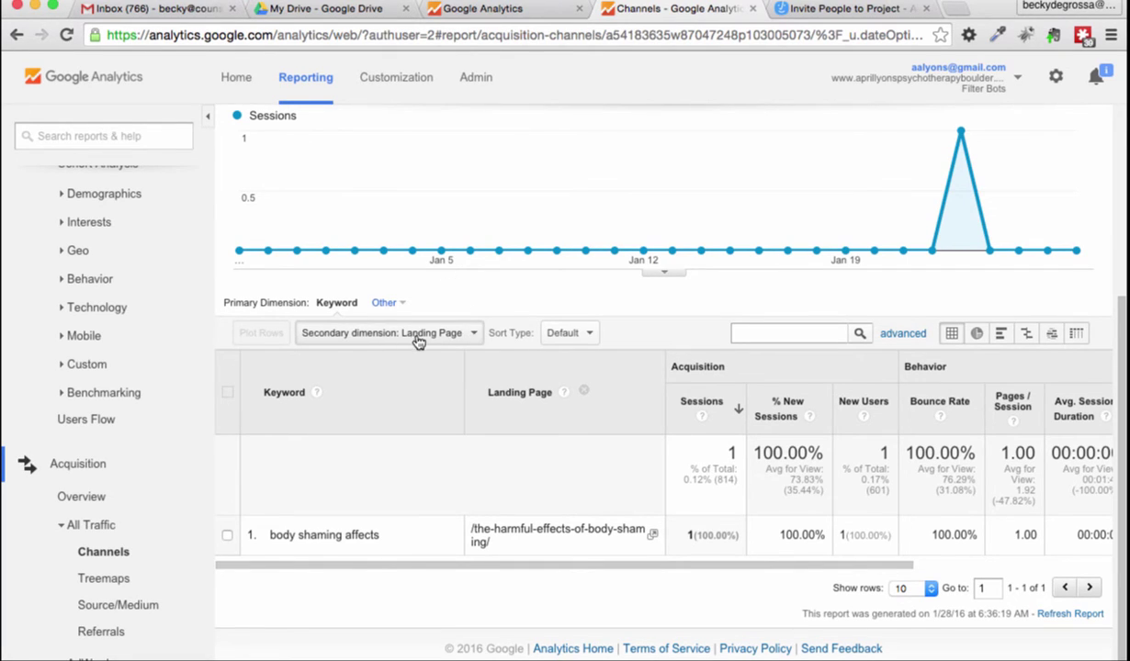
- Return to the Channels report and open the Referral channel's details
scroll(116, 421, down, 3)
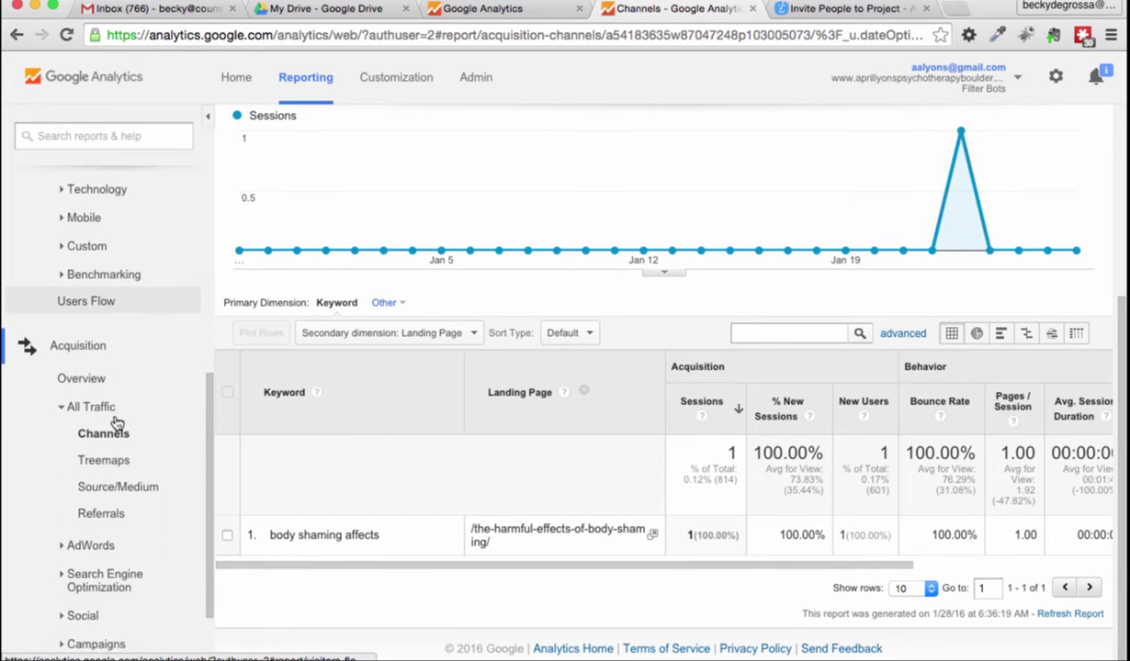
click(113, 409)
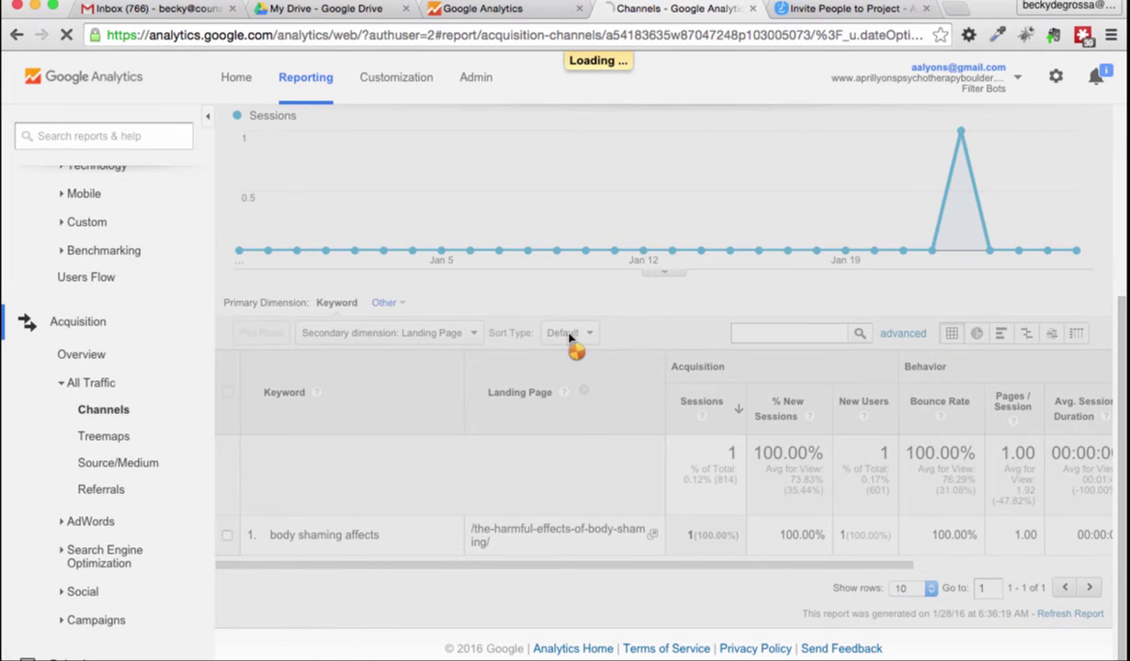
scroll(686, 383, down, 3)
scroll(686, 383, down, 4)
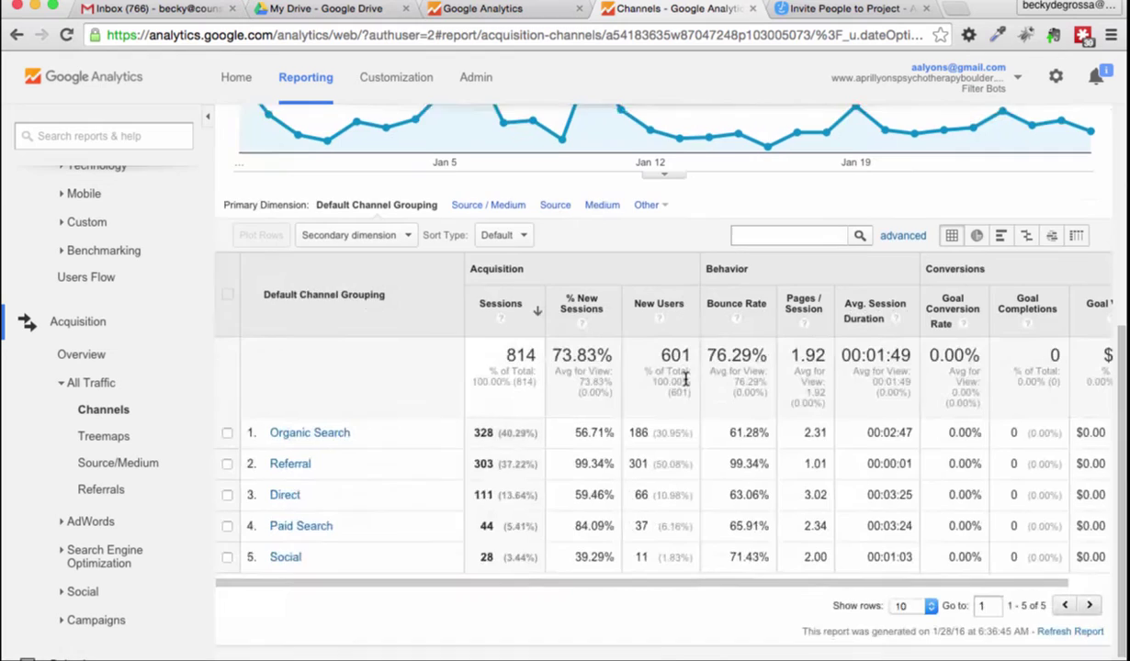
click(287, 446)
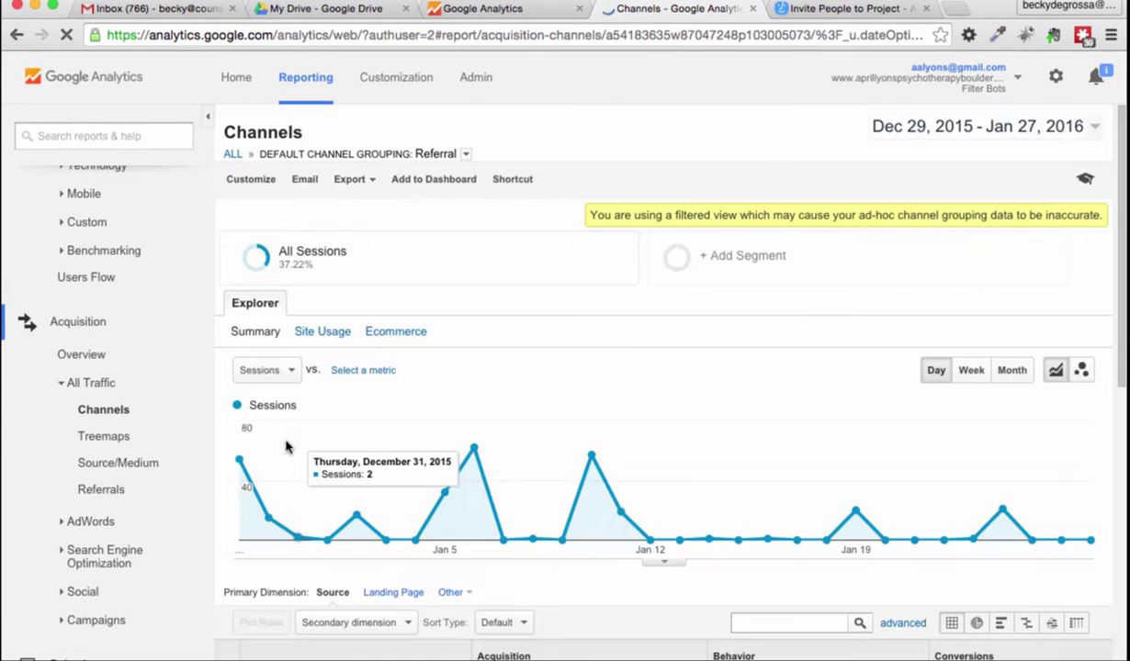
- Show 25 rows in the Referral source table and open the details for the source goodtherapy.org
scroll(526, 350, down, 1)
scroll(525, 350, down, 5)
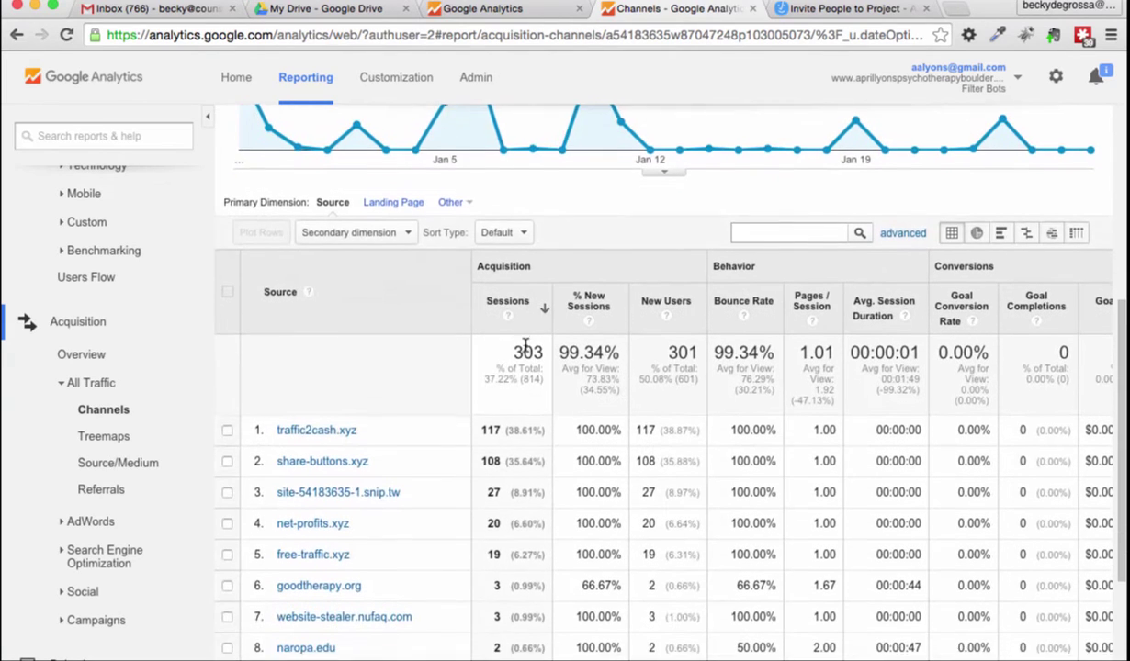
scroll(526, 350, down, 1)
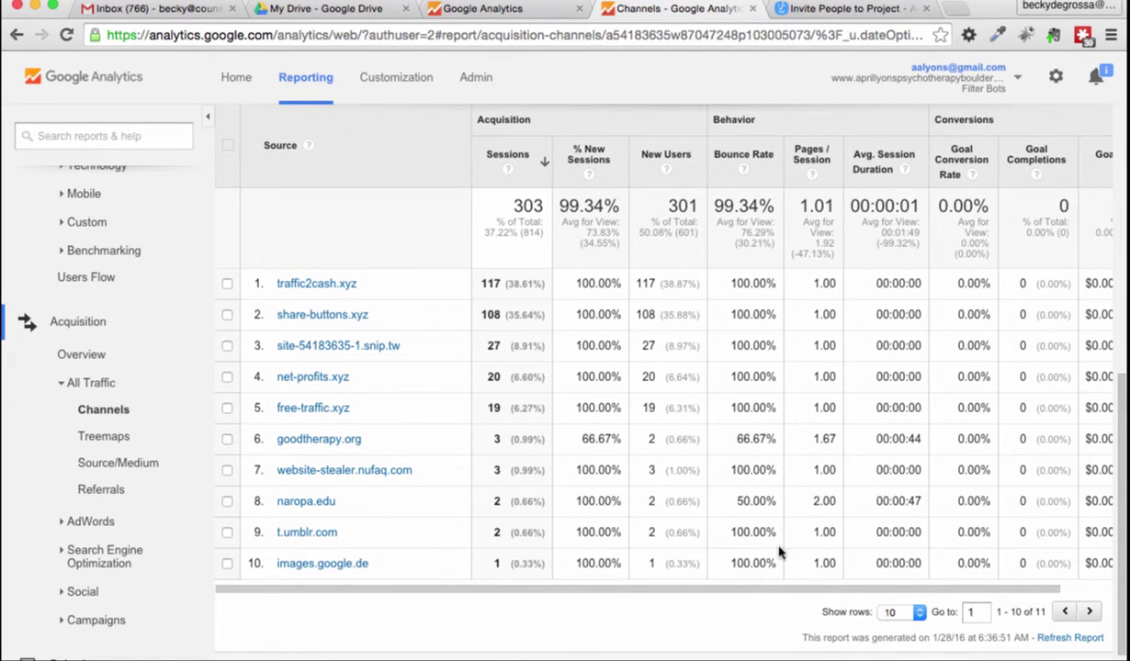
click(893, 611)
click(900, 629)
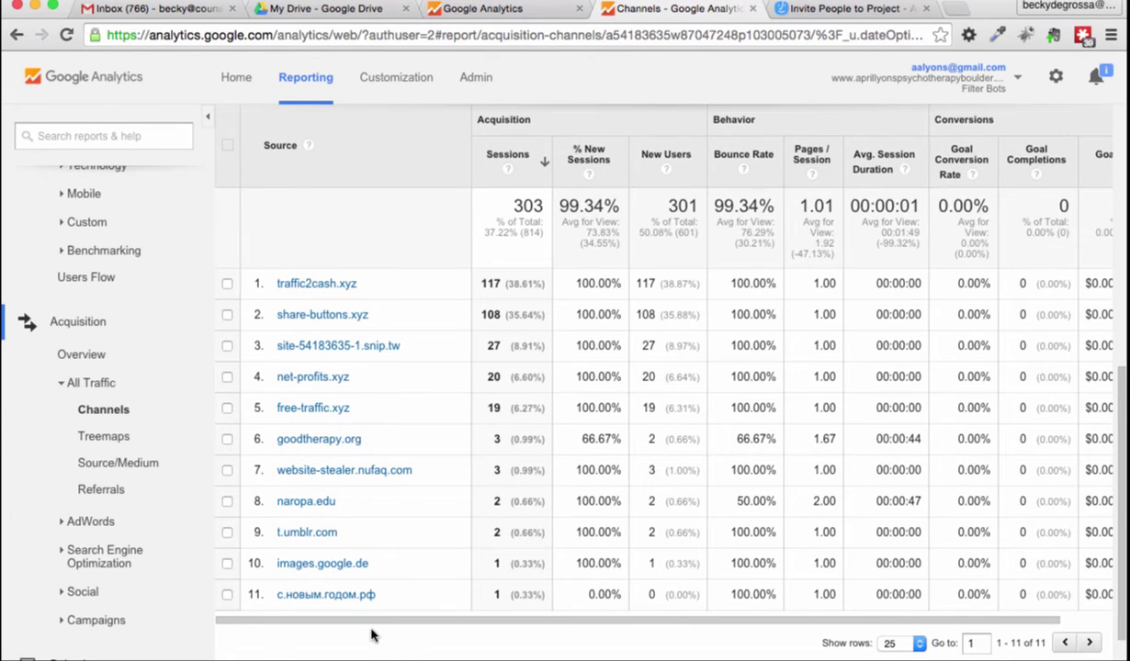
click(315, 443)
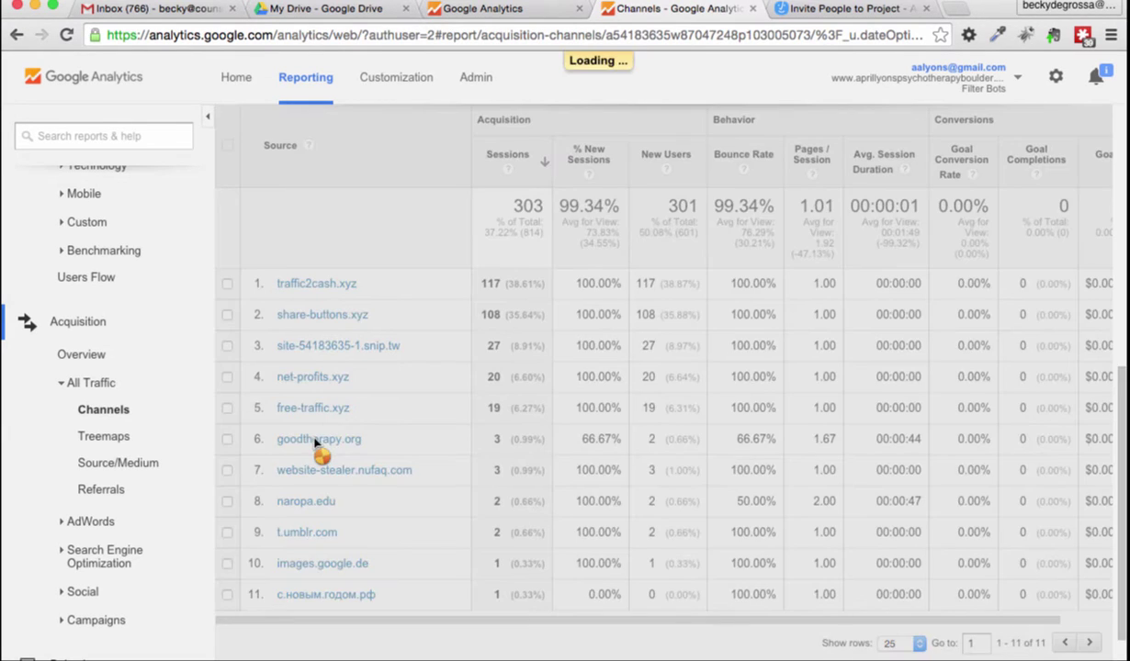
scroll(701, 401, down, 3)
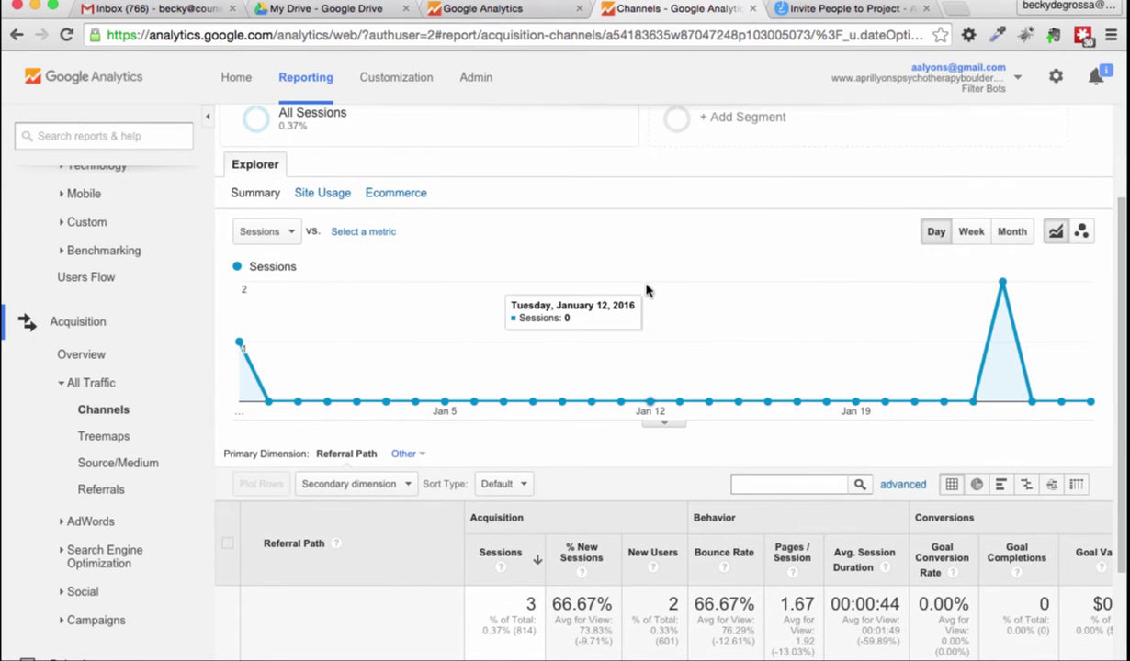
- Check the referral path from goodtherapy.org, then return to the Channels report and open the Direct channel's details
scroll(647, 290, down, 3)
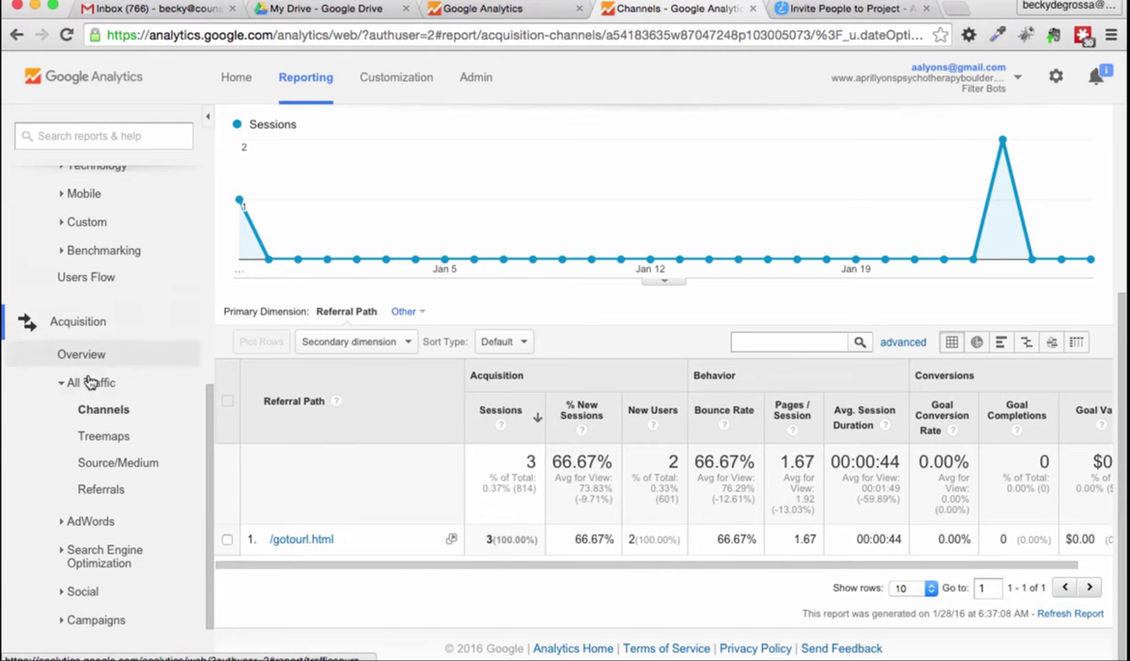
click(93, 419)
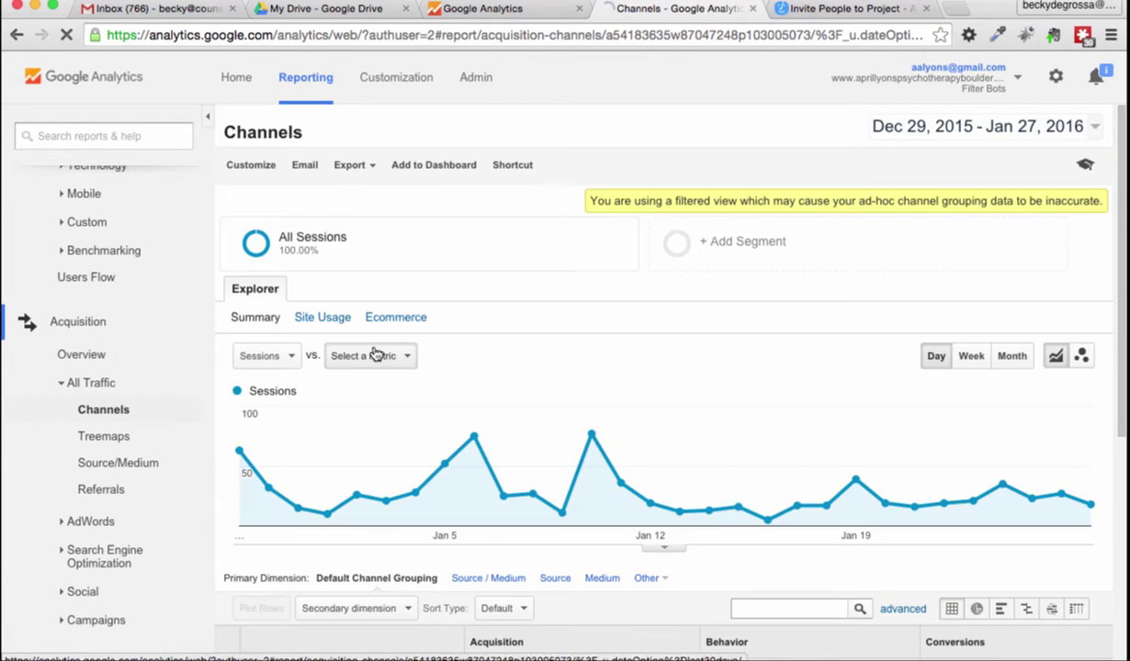
scroll(373, 351, down, 5)
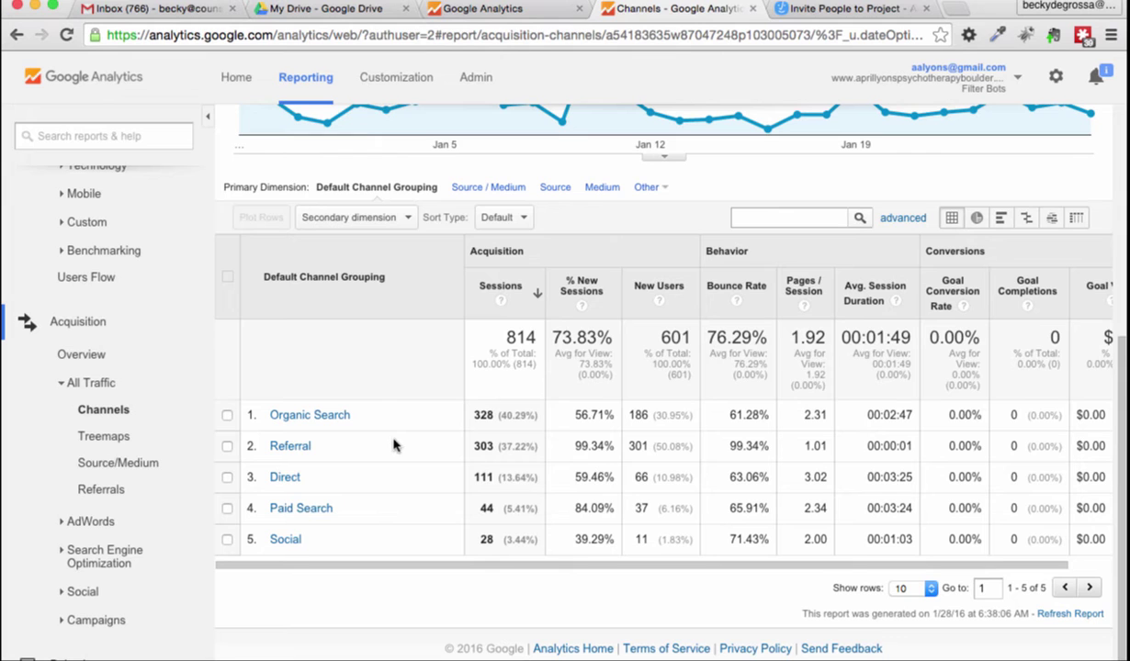
click(284, 479)
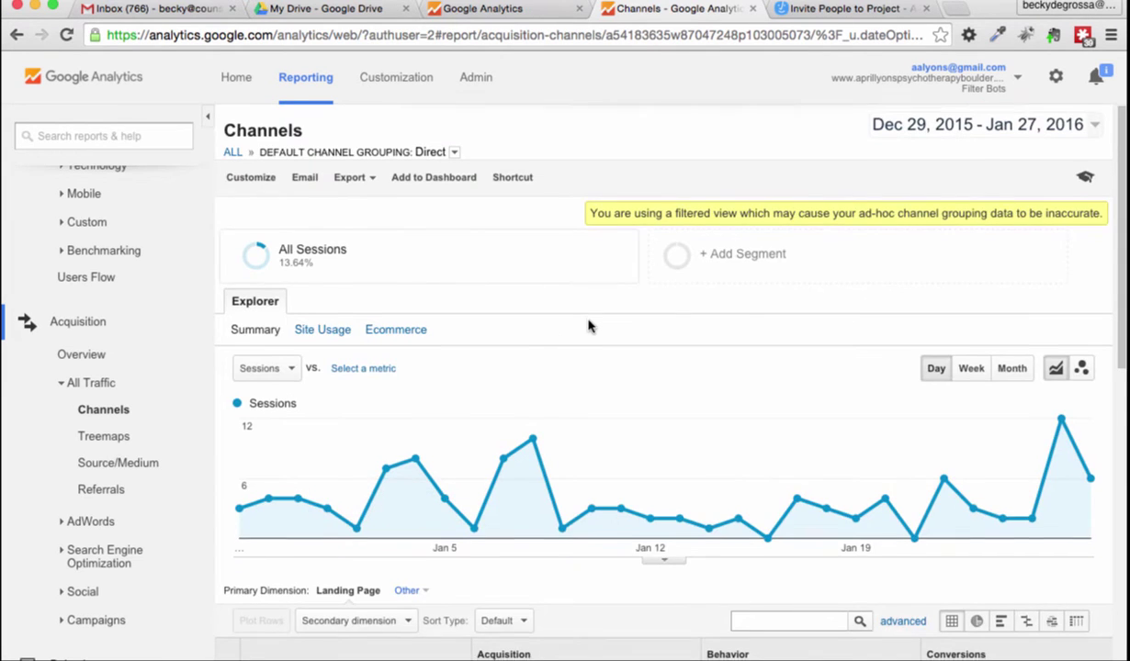
- Examine the Direct channel's landing page table, comparing sessions, bounce rate and session duration for each page
scroll(589, 325, down, 3)
scroll(589, 325, down, 5)
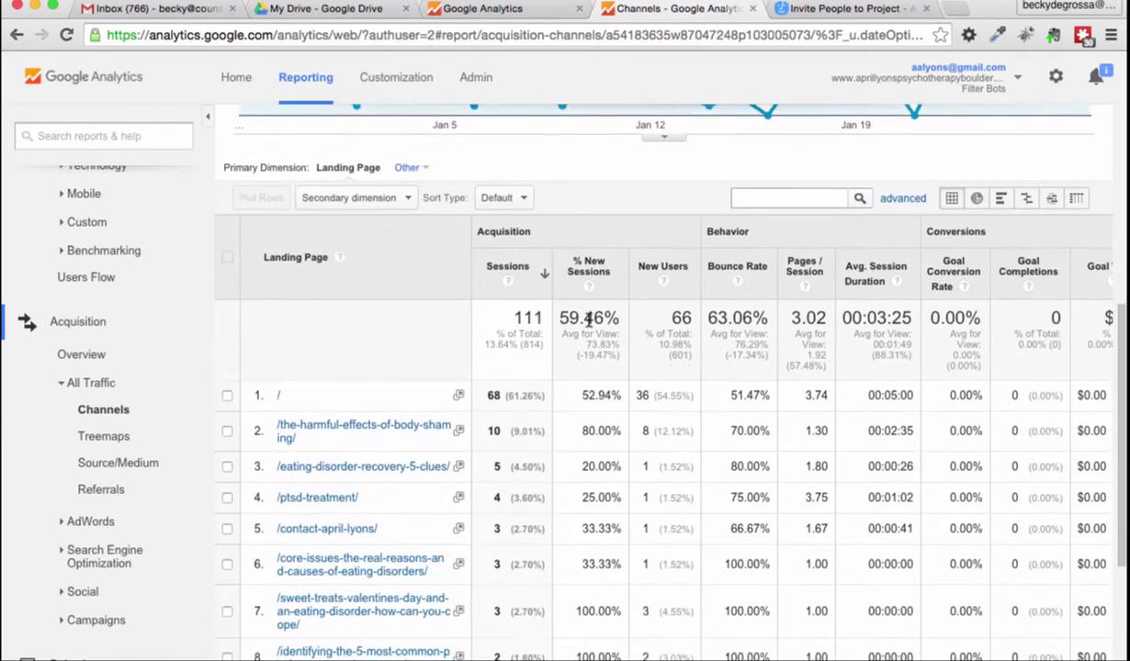
scroll(589, 325, down, 1)
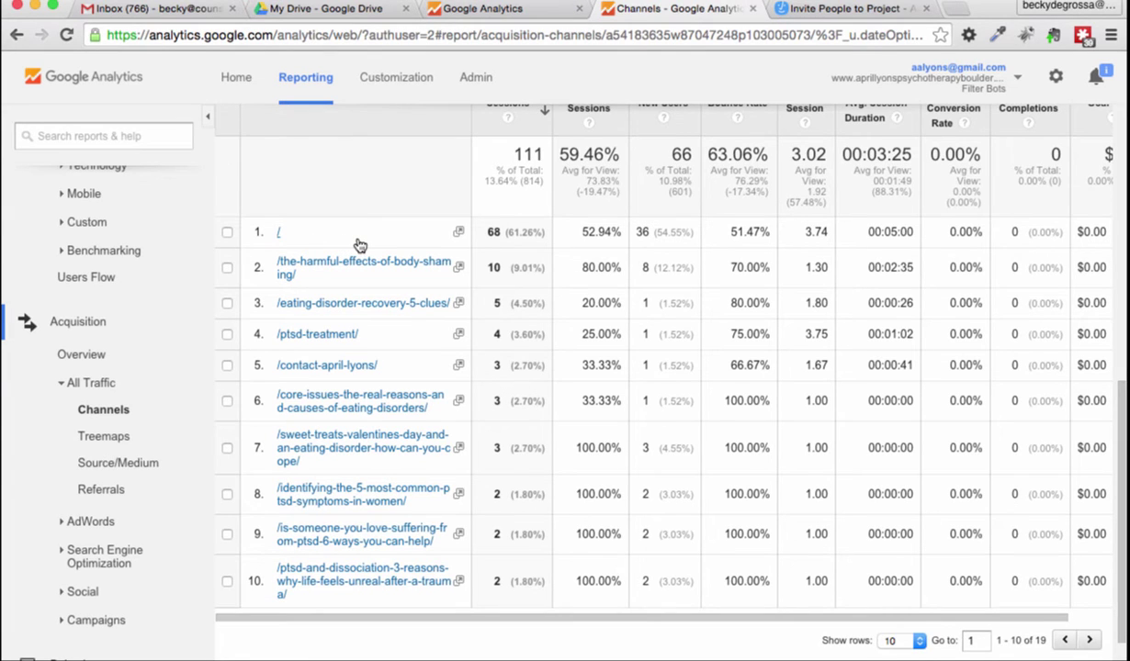
scroll(456, 448, up, 3)
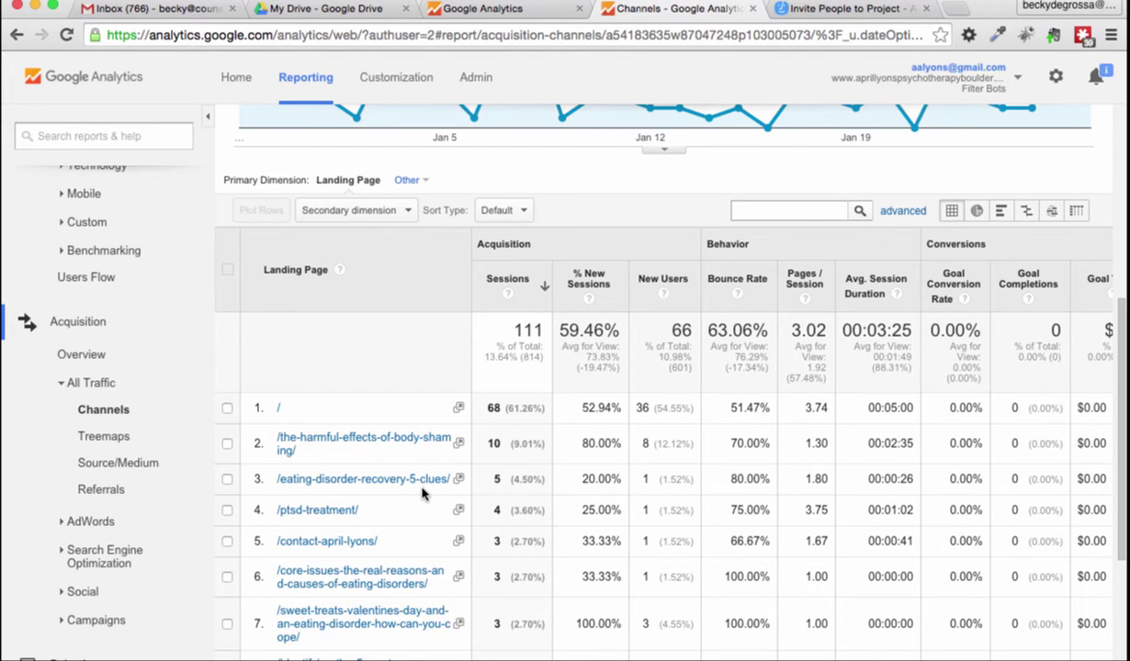
scroll(423, 494, down, 5)
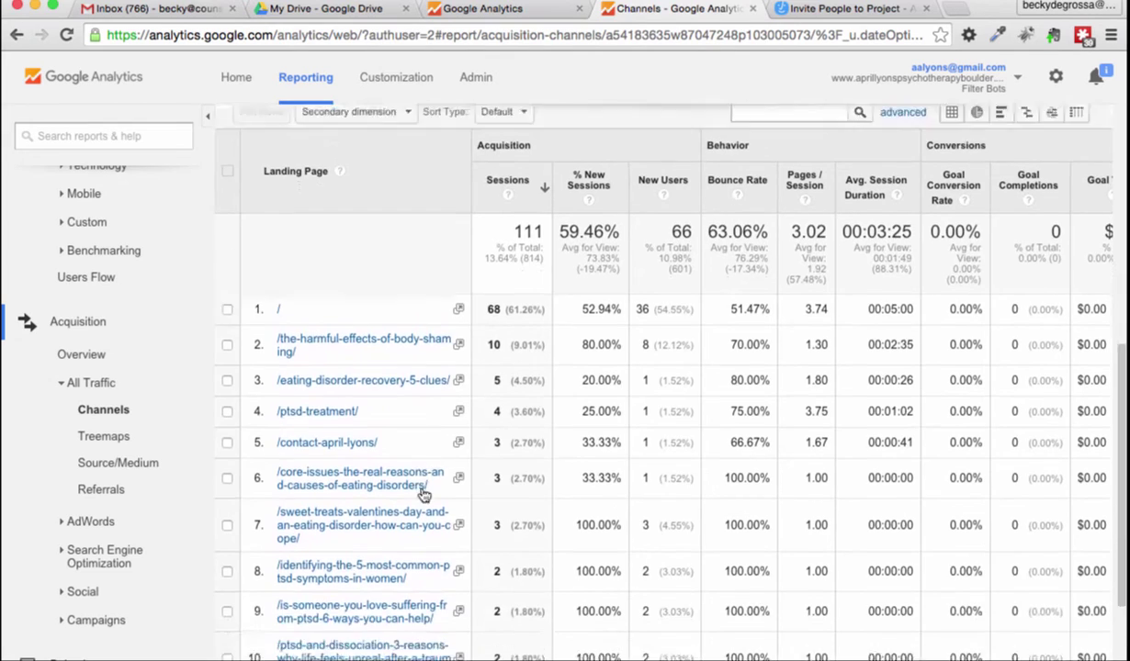
scroll(422, 494, up, 5)
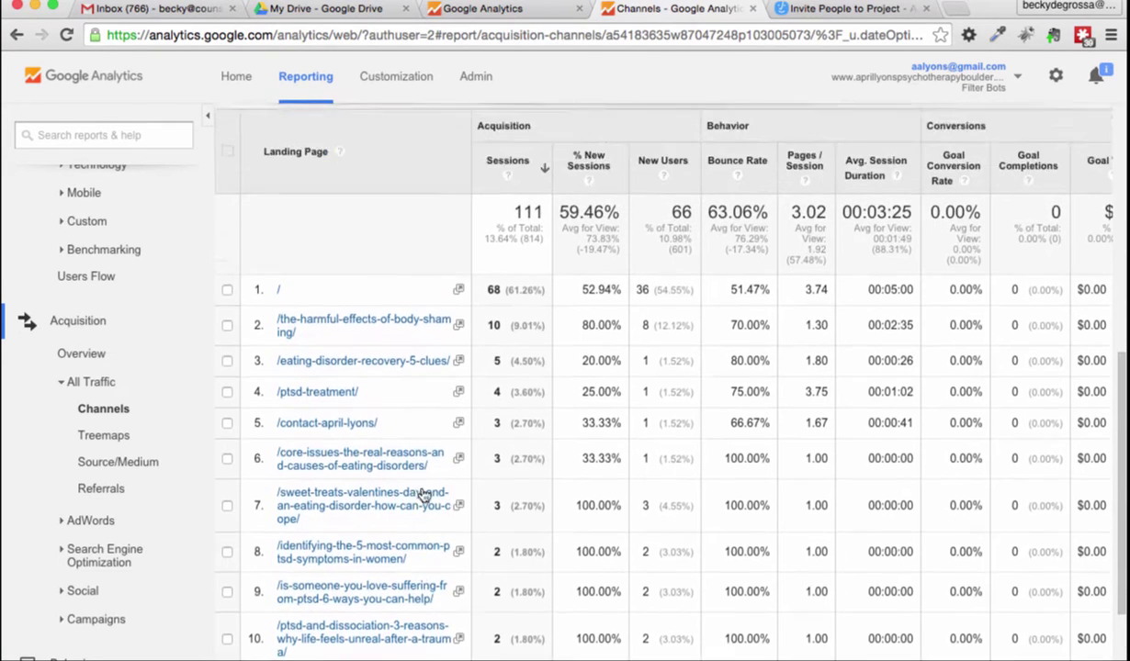
scroll(423, 494, down, 1)
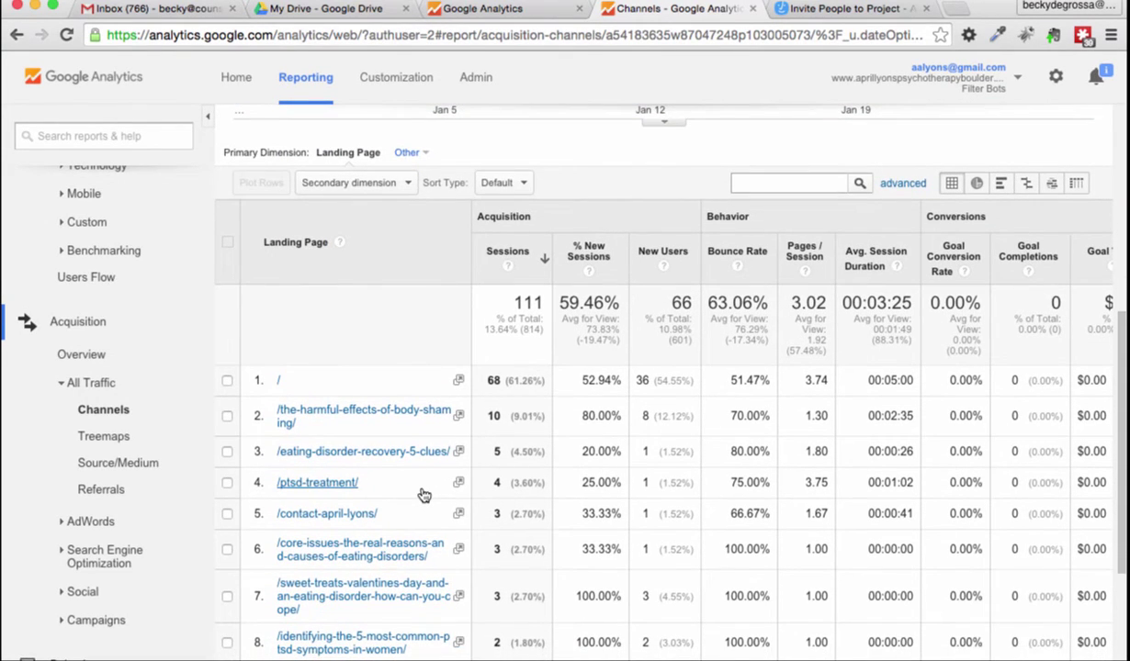
scroll(423, 494, down, 5)
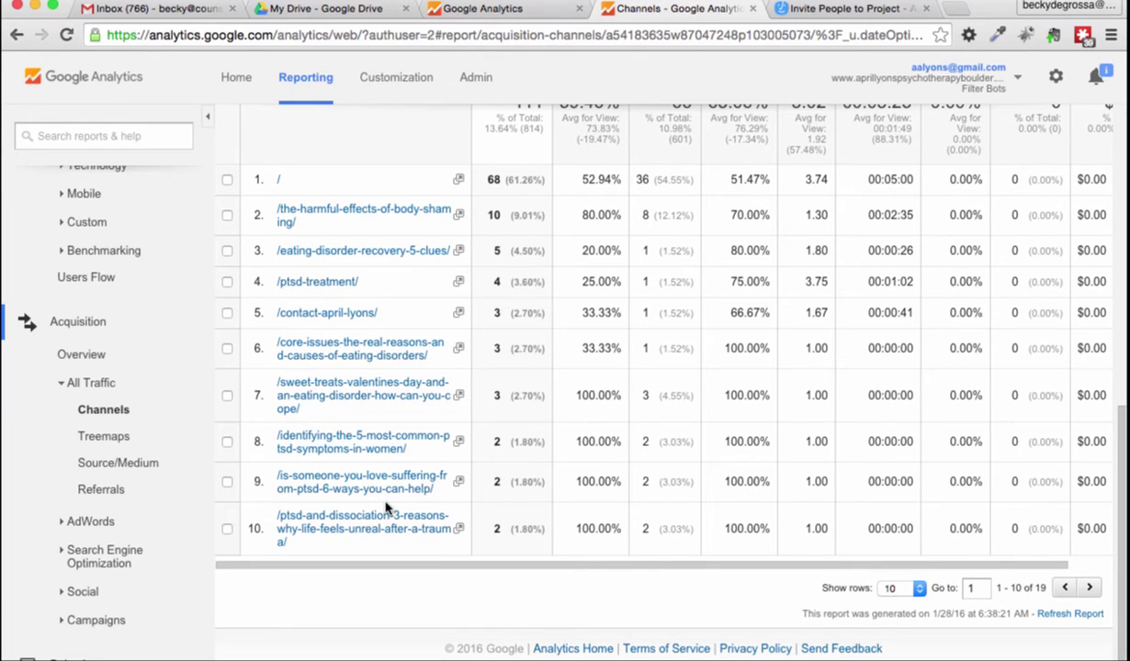
- Show 25 rows in the Direct landing page table and look through the additional pages
click(918, 588)
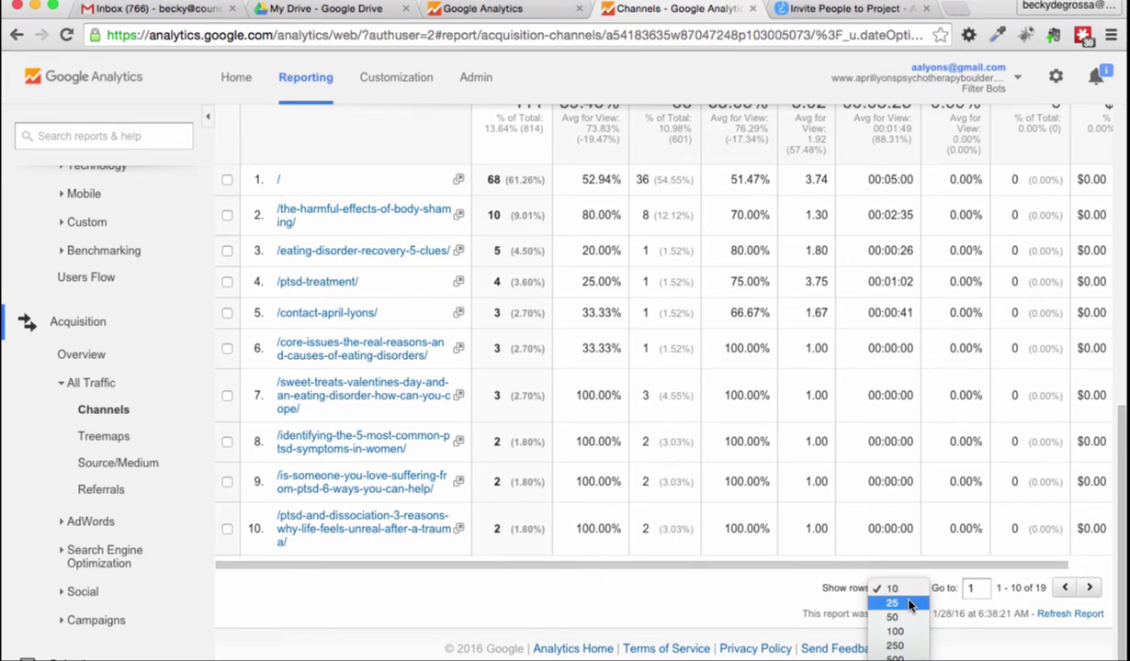
click(891, 603)
scroll(668, 475, down, 5)
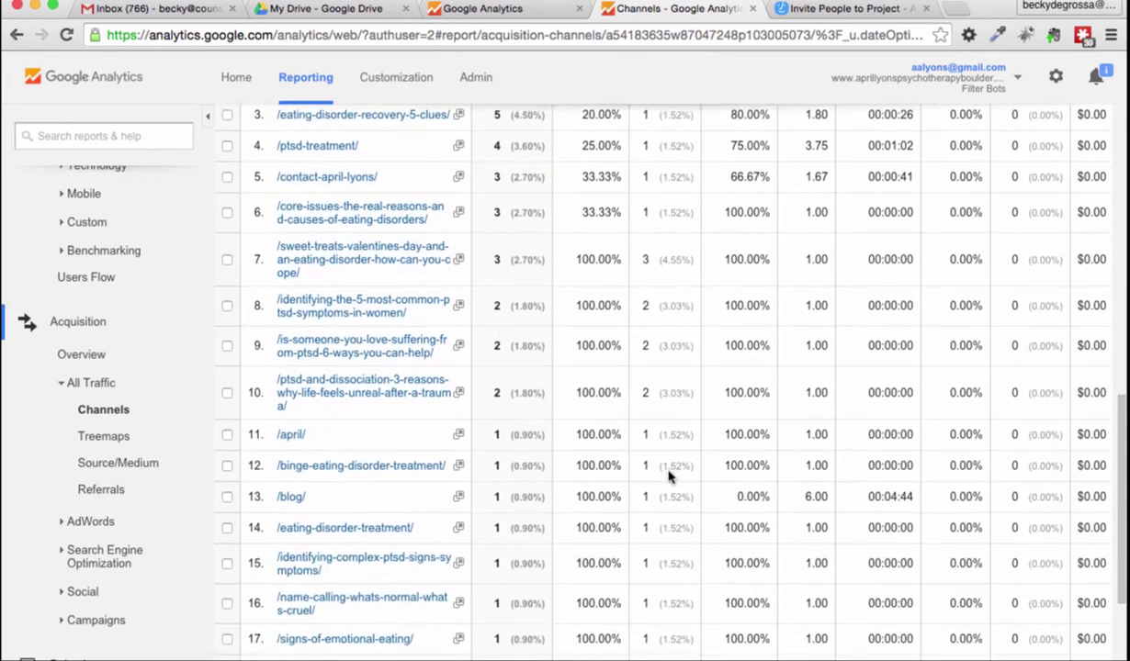
scroll(668, 471, down, 1)
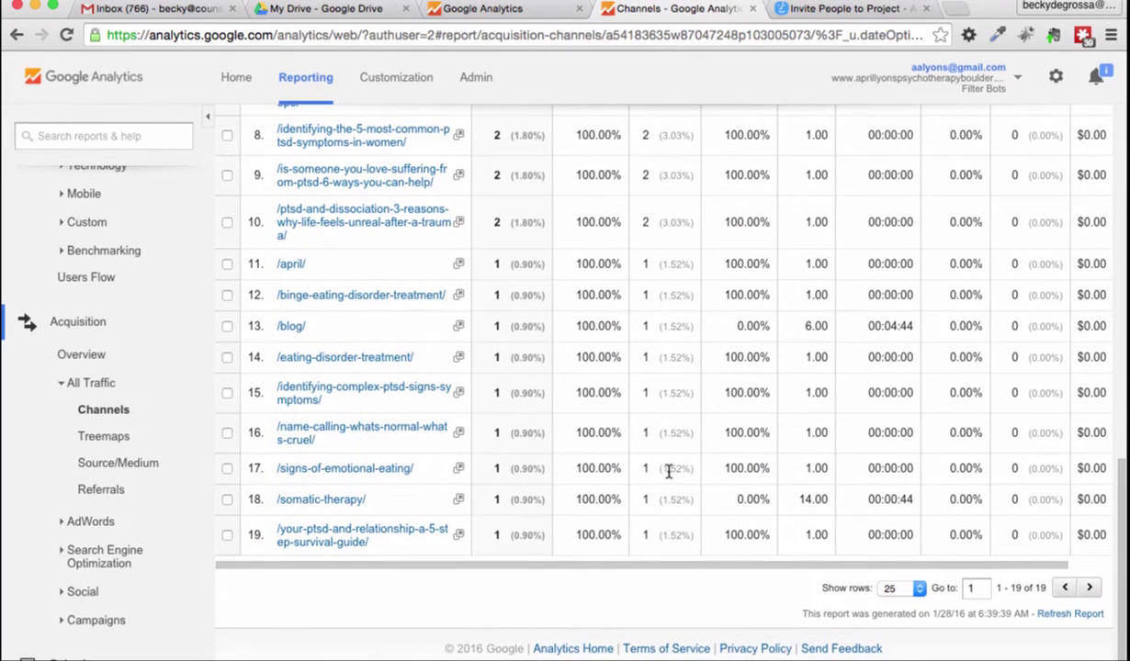
scroll(669, 473, up, 10)
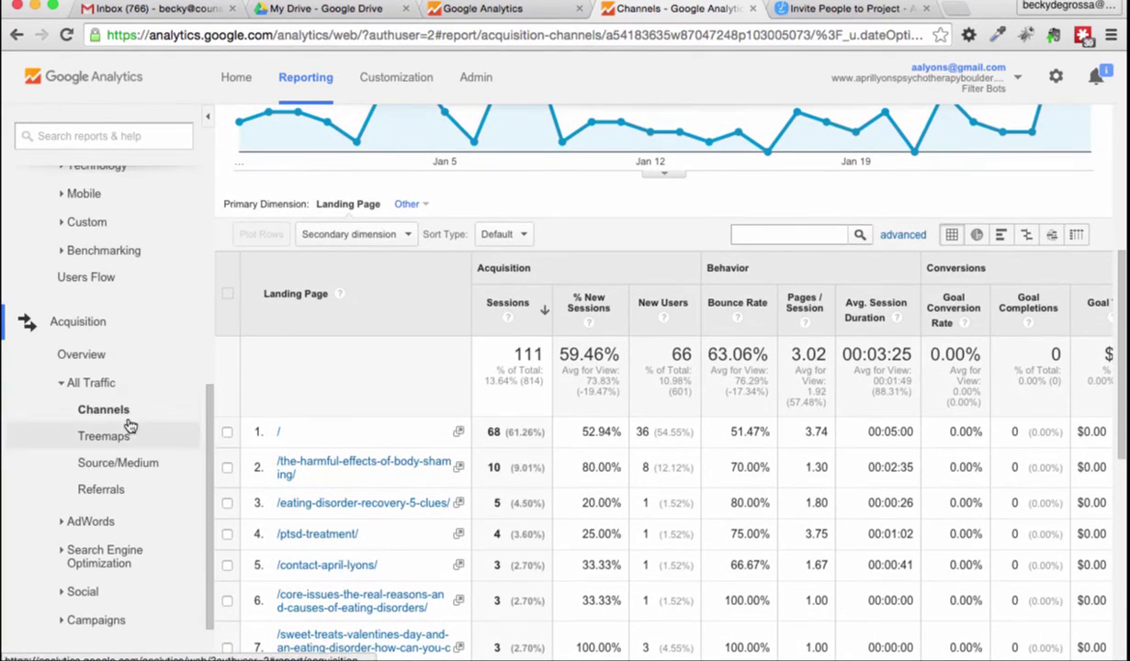
- Return to the Channels report and open the Social channel's details to review the social networks sending traffic
click(110, 407)
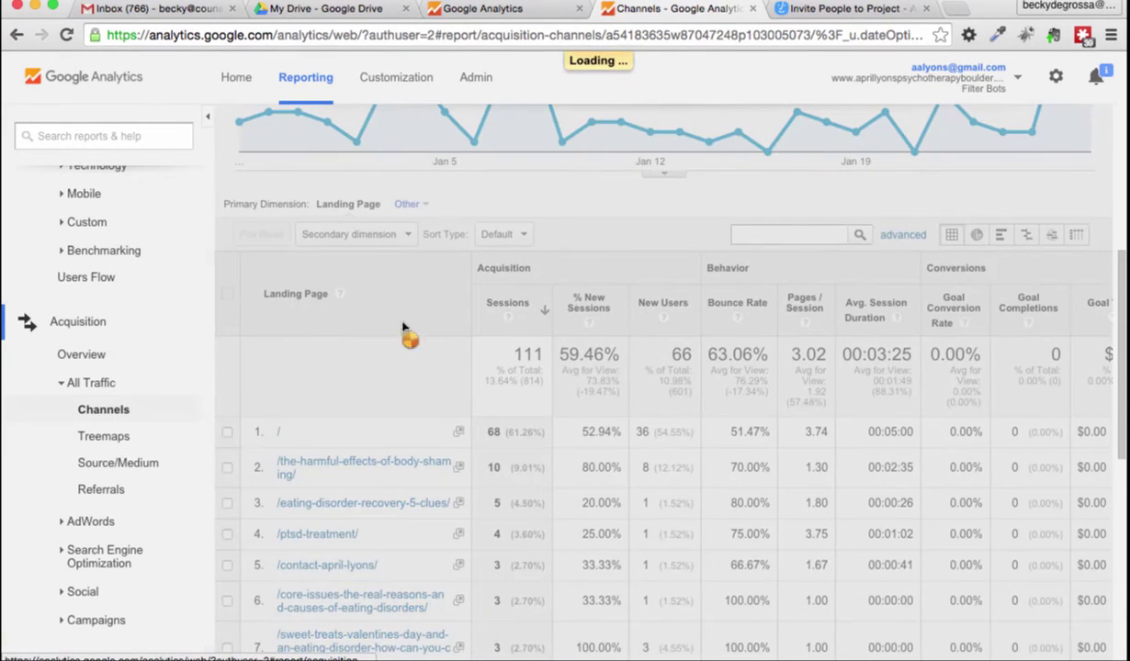
scroll(404, 383, down, 5)
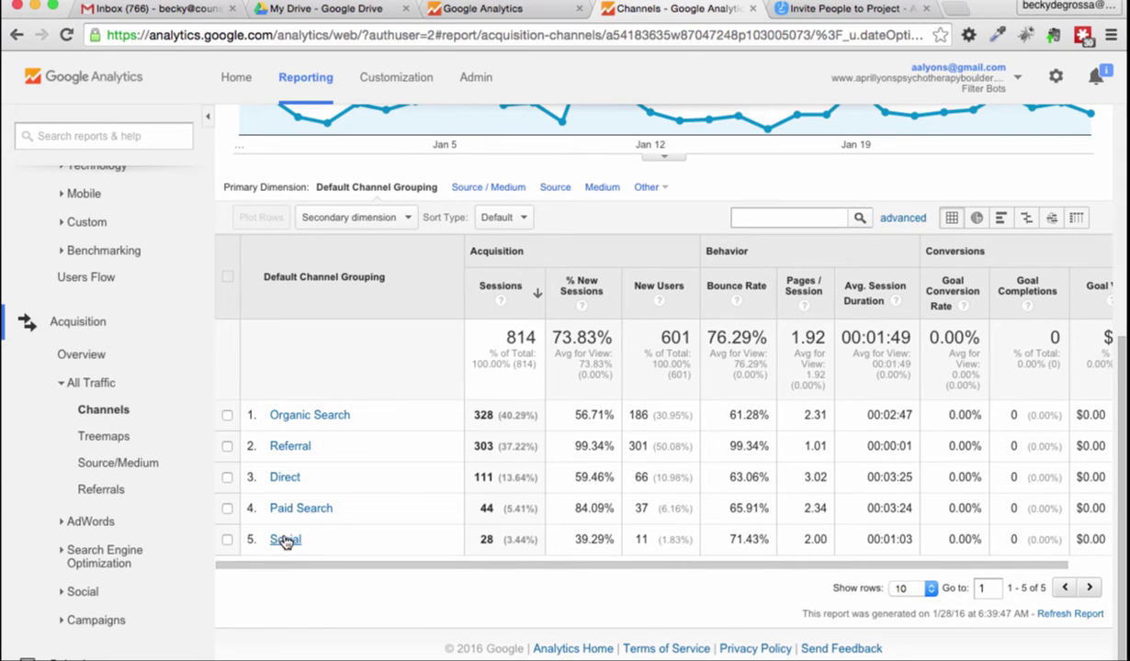
click(286, 540)
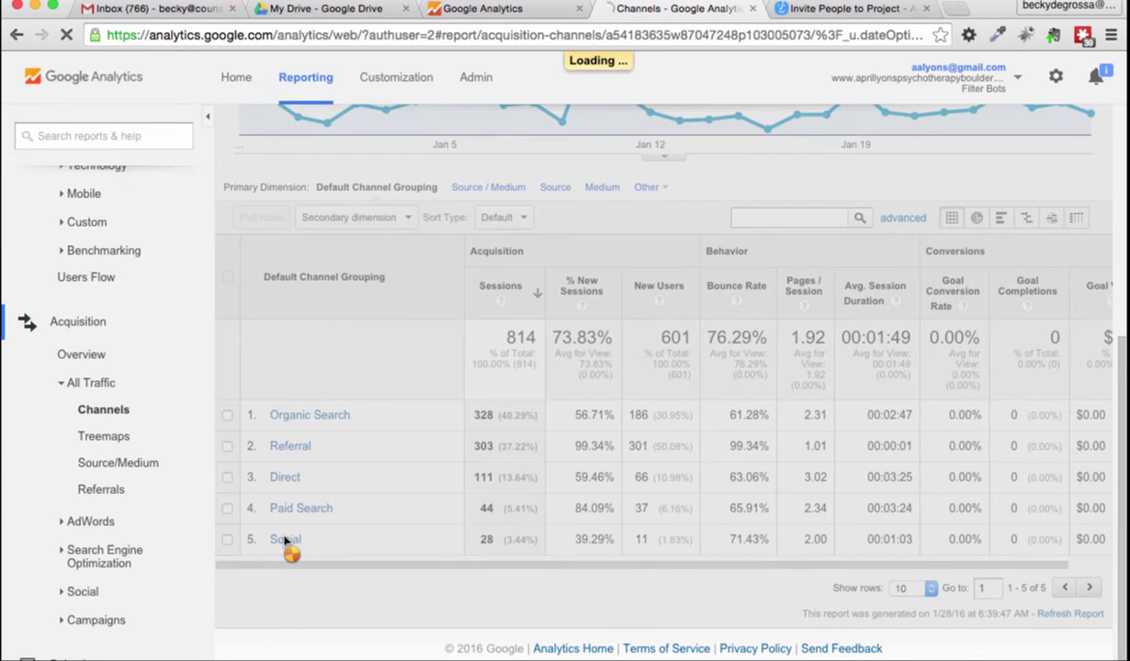
scroll(588, 350, down, 5)
scroll(589, 350, down, 2)
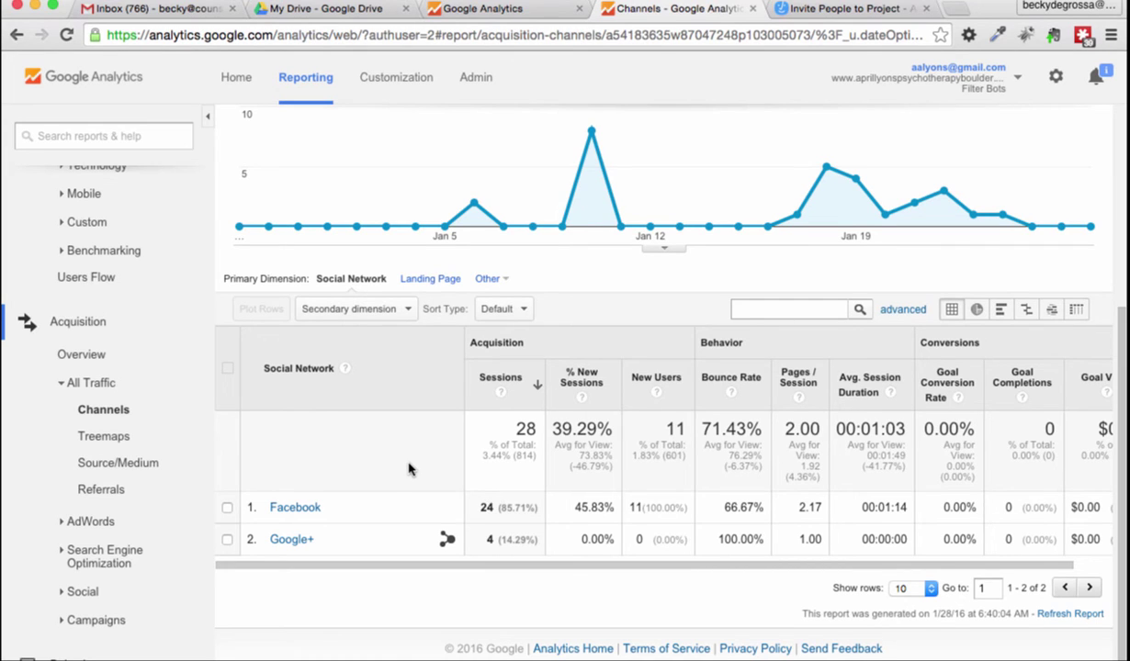
scroll(409, 469, up, 2)
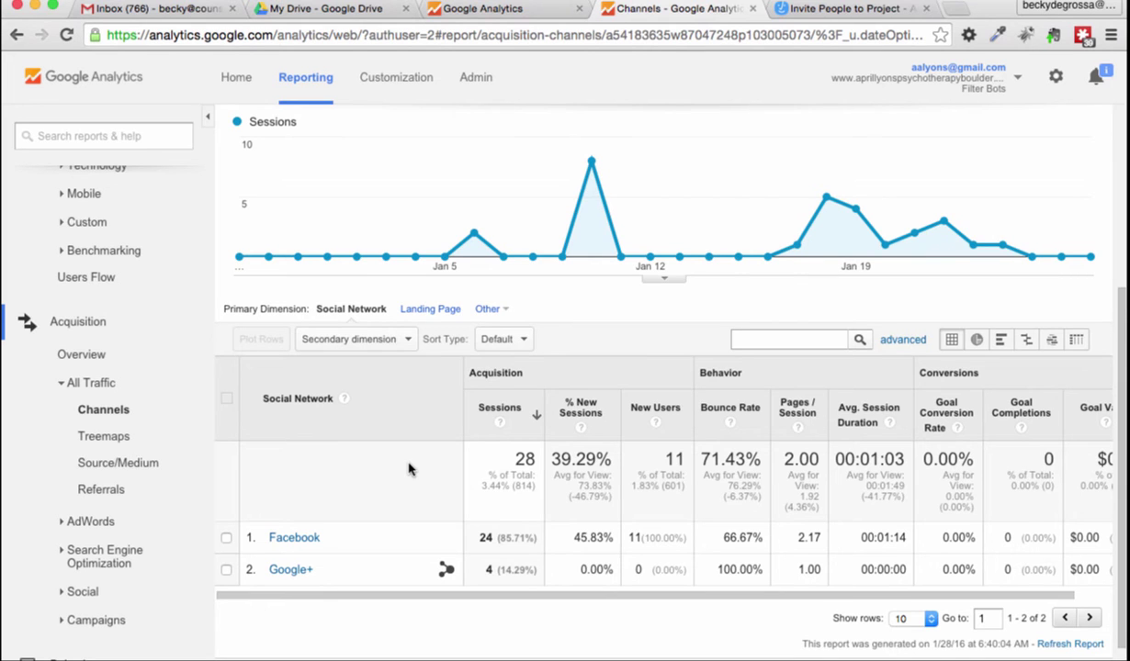
- Set the Social report's start date to Jan 28, 2015 and apply the date range ending Jan 27, 2016
scroll(409, 468, up, 5)
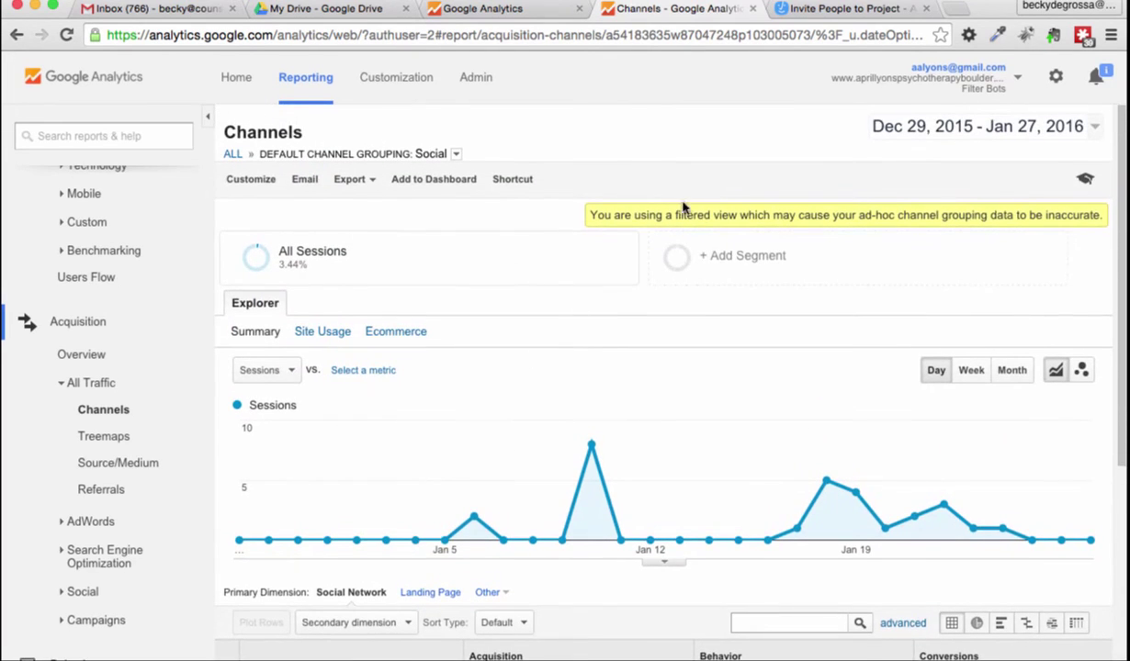
click(1095, 130)
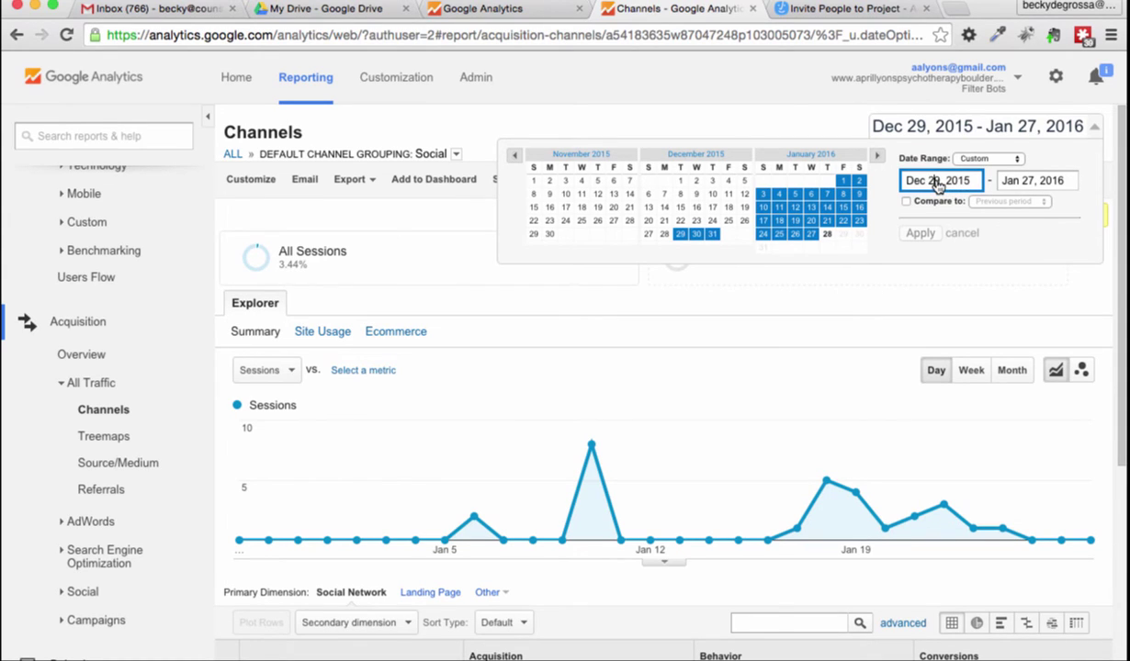
click(514, 157)
click(514, 157)
click(514, 157)
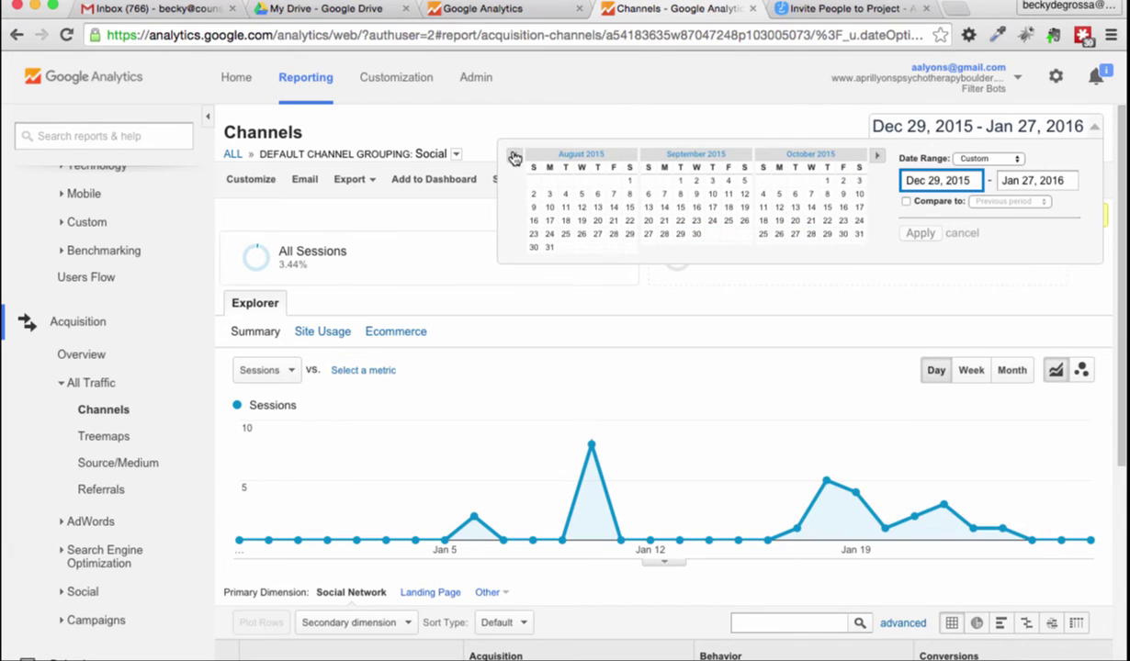
click(514, 157)
click(514, 157)
click(514, 157)
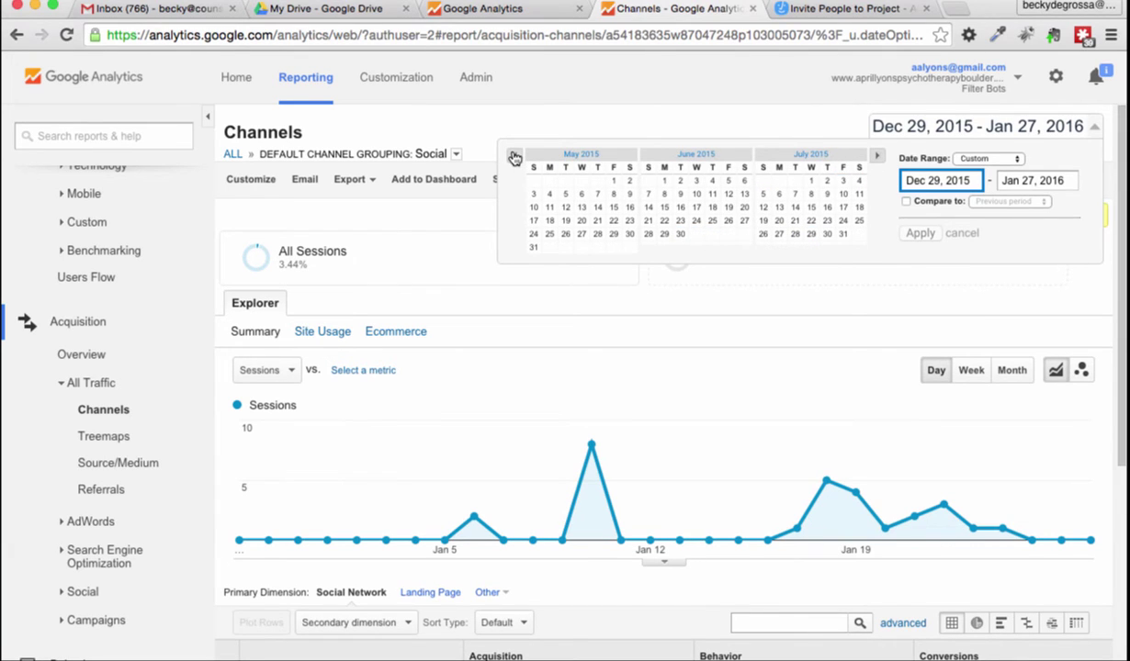
click(514, 157)
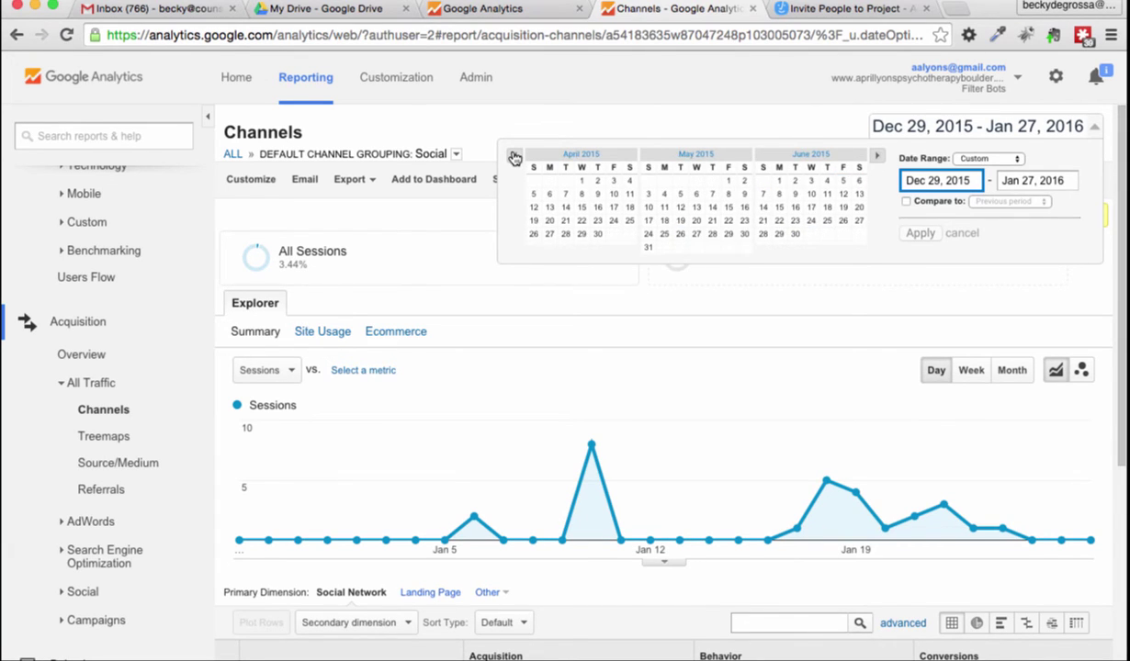
click(514, 157)
click(514, 157)
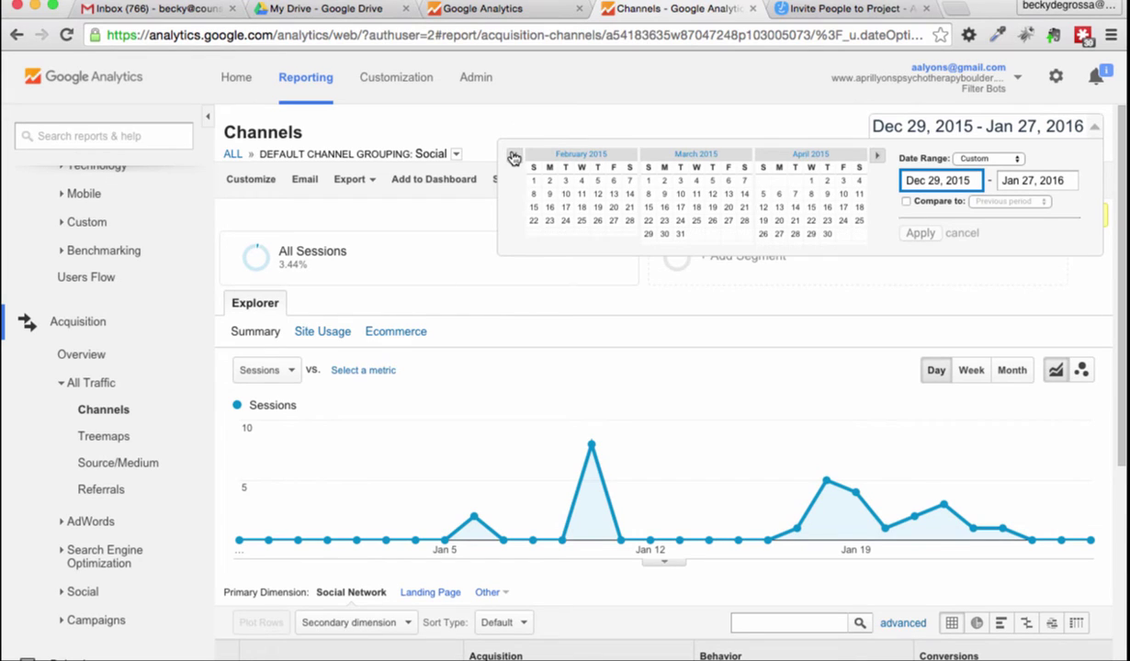
click(515, 157)
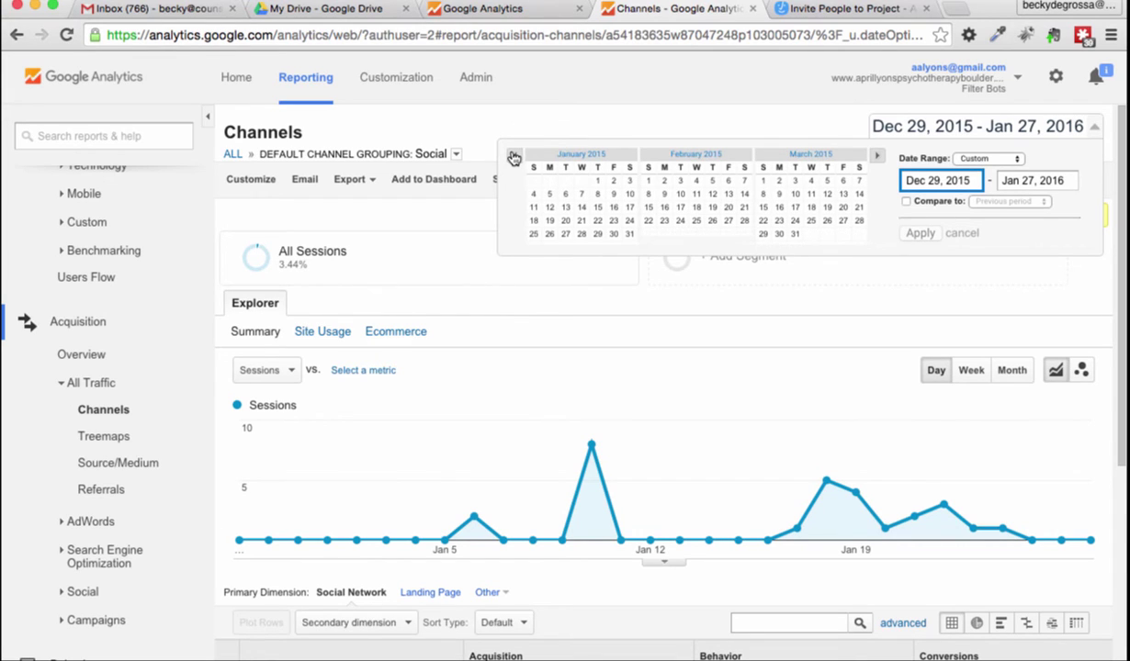
click(581, 235)
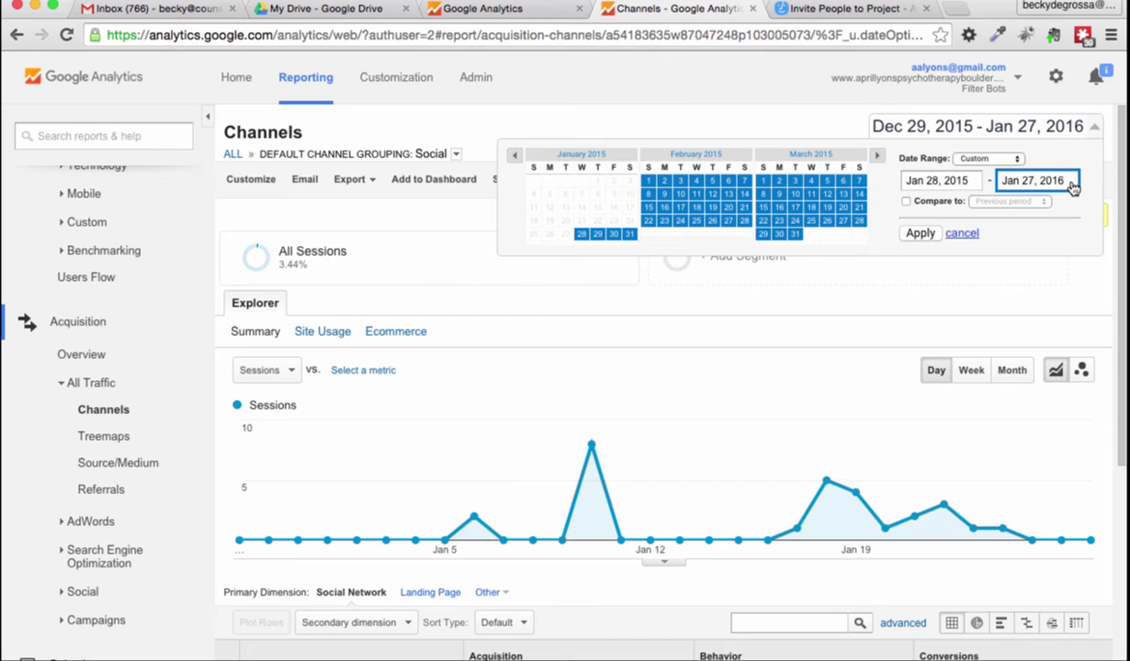
click(917, 236)
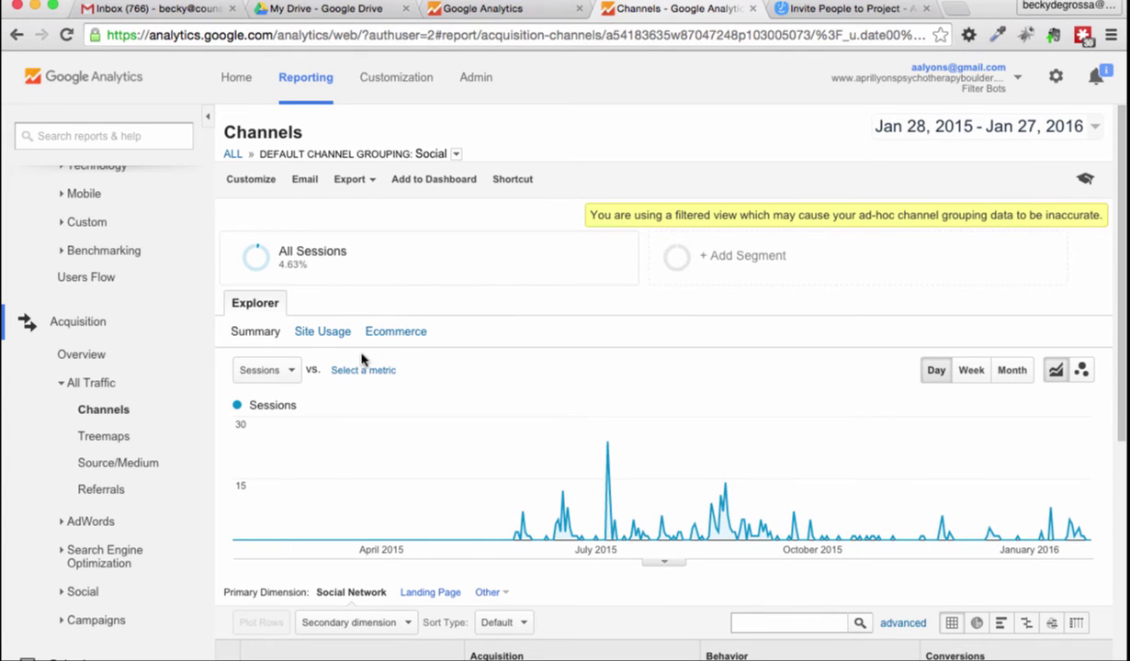
- Return to the overall Channels report and set the start of its date range to May 28, 2015
click(128, 410)
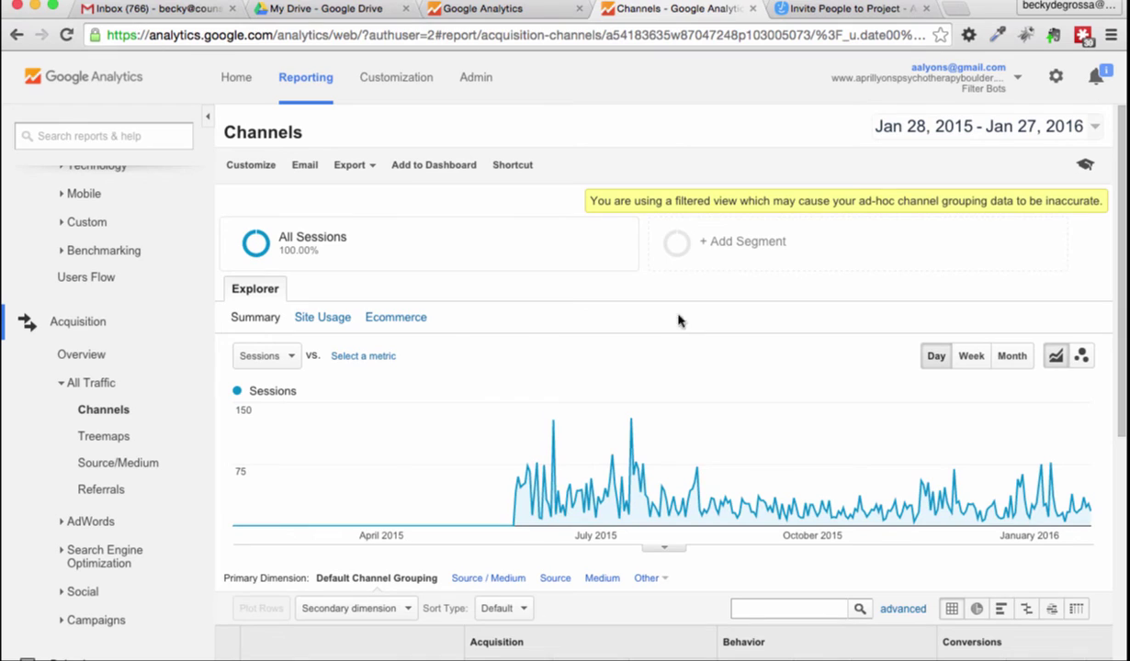
mouse_move(508, 521)
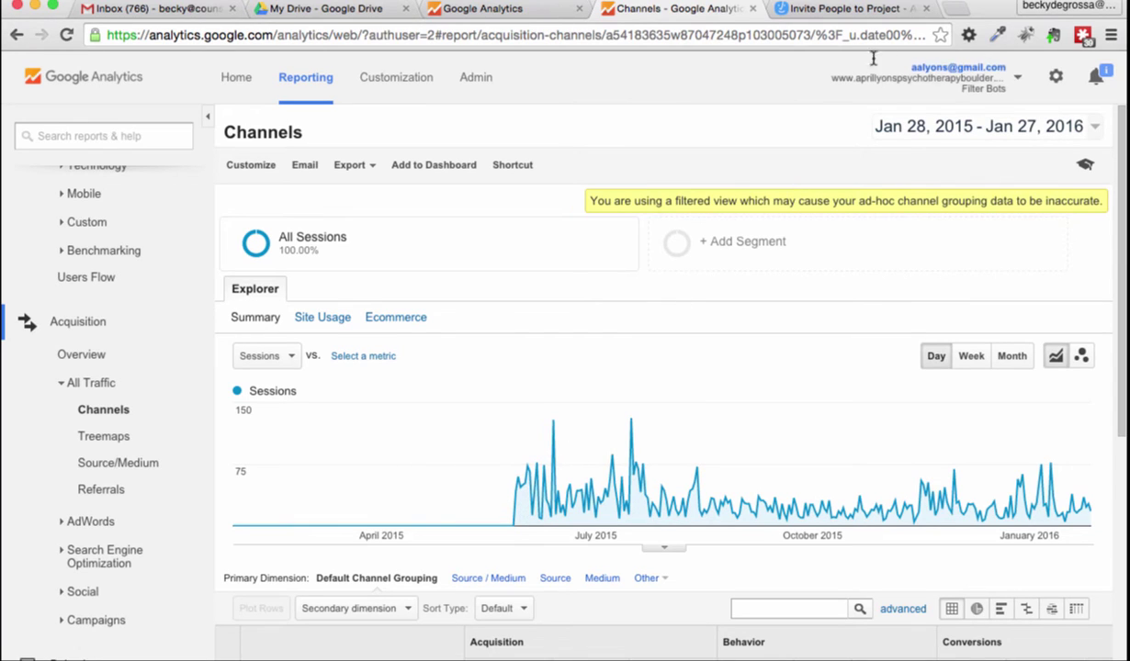
click(918, 134)
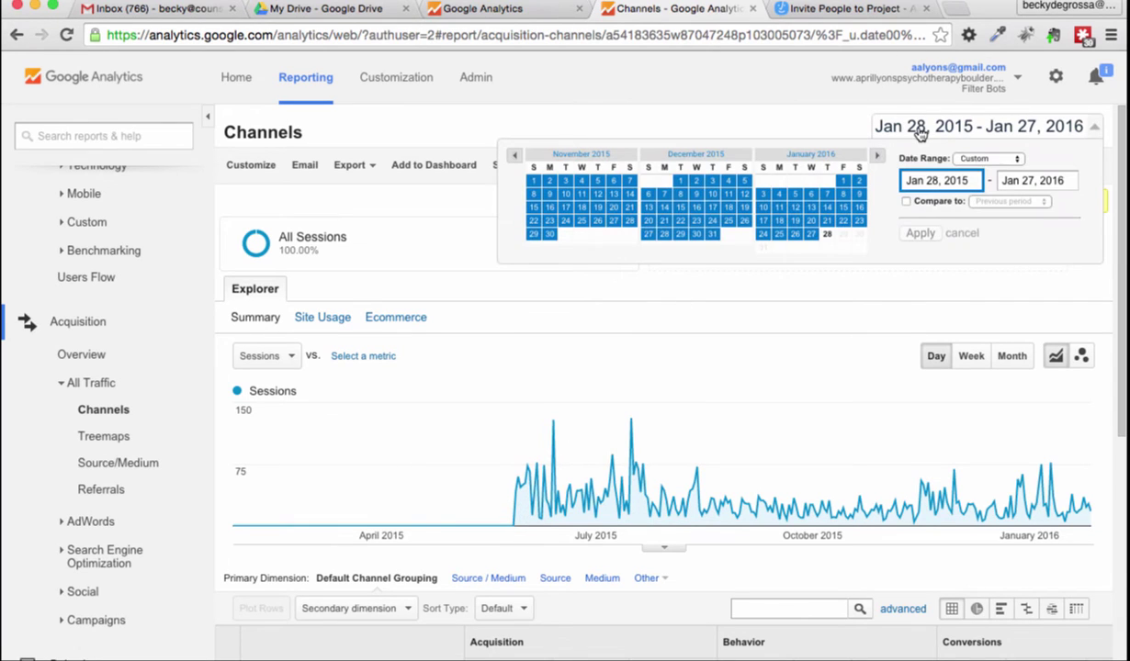
click(923, 184)
key(BackSpace)
key(BackSpace)
key(BackSpace)
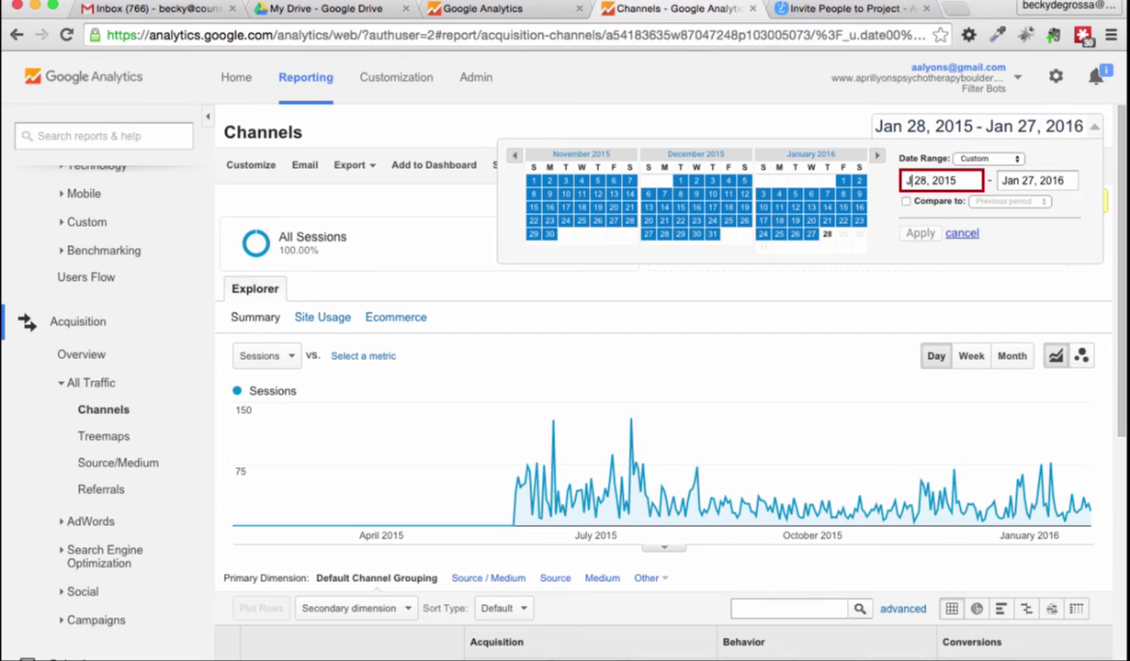
text(may)
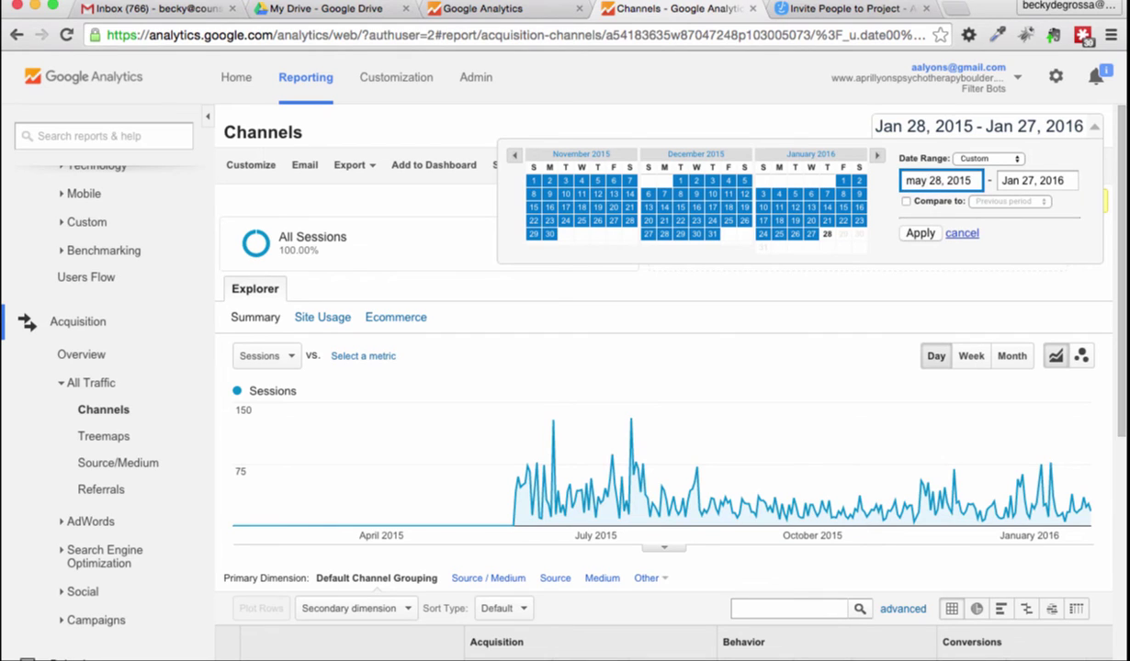
click(911, 233)
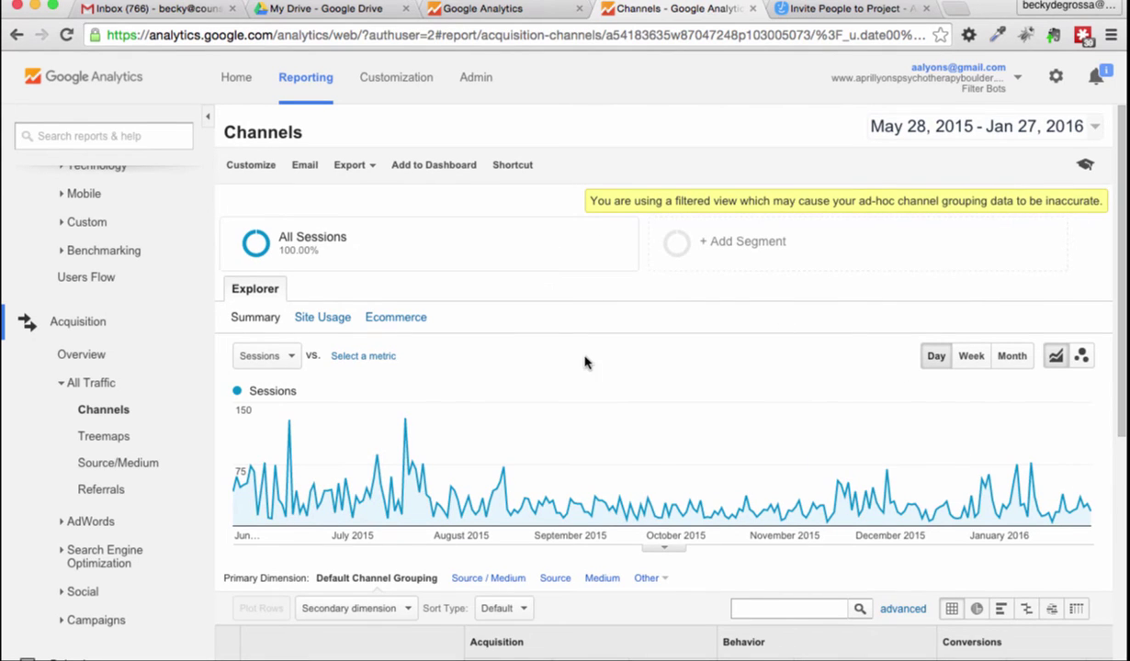
- Open the Organic Search channel's details from the Channels report and plot its sessions by month
click(108, 412)
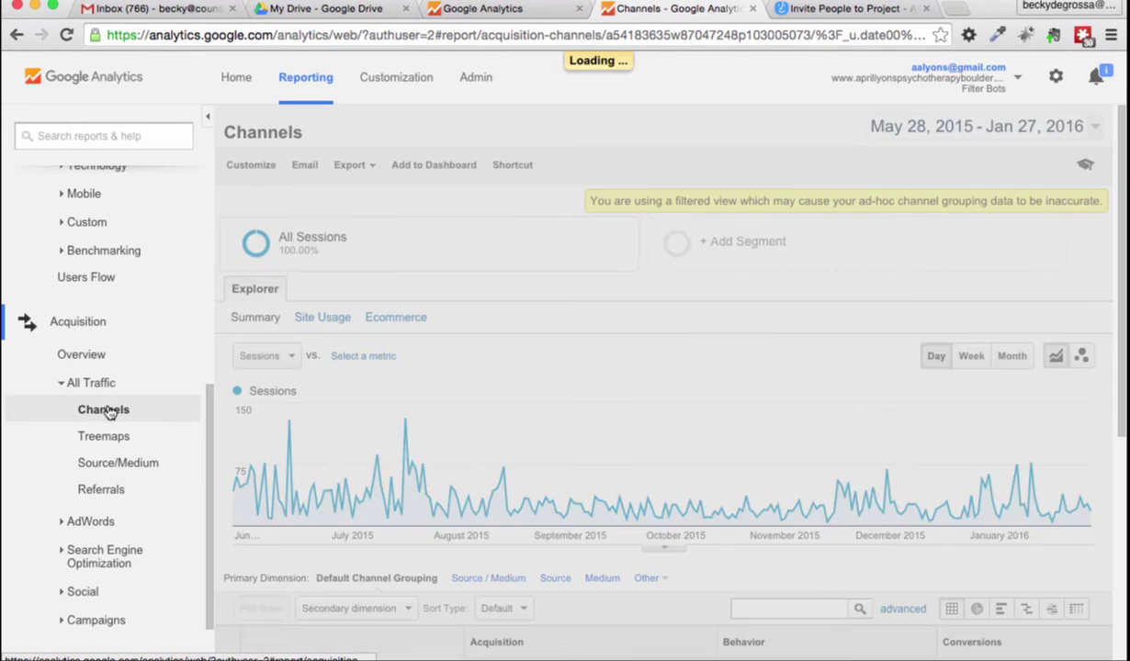
scroll(490, 349, down, 5)
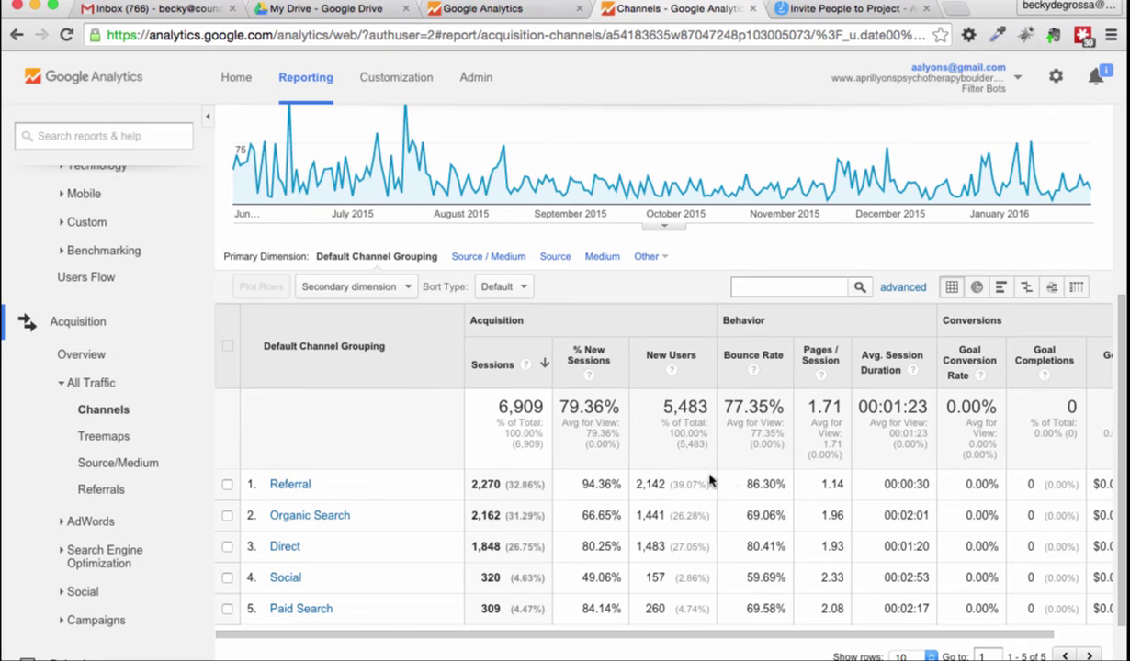
click(310, 516)
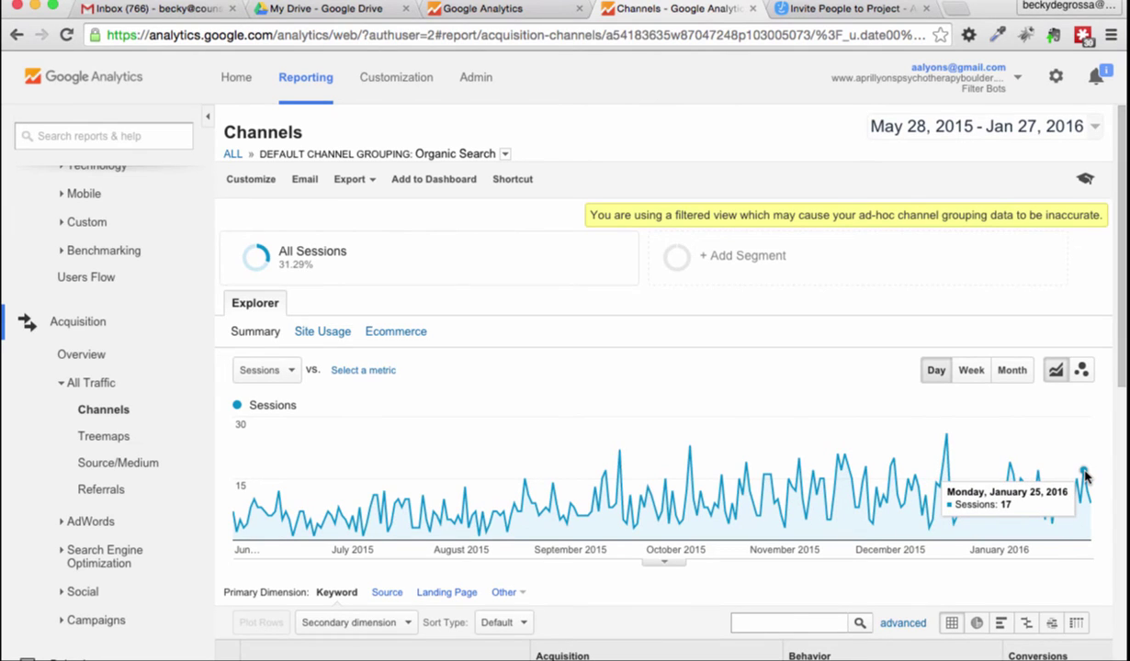
click(1055, 372)
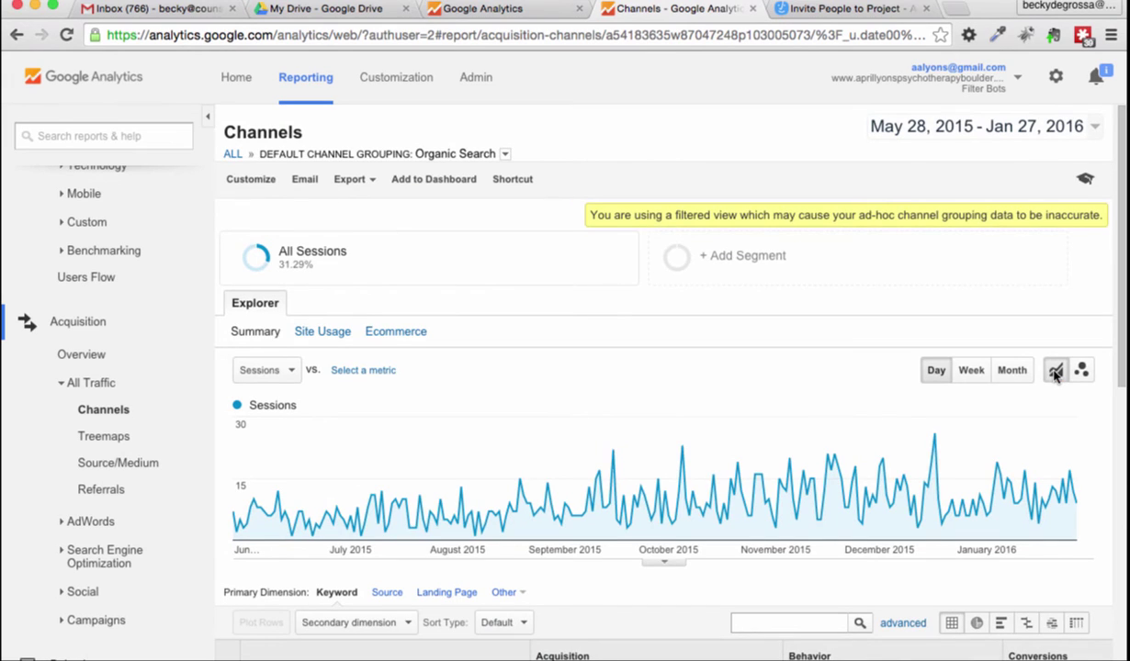
click(1012, 372)
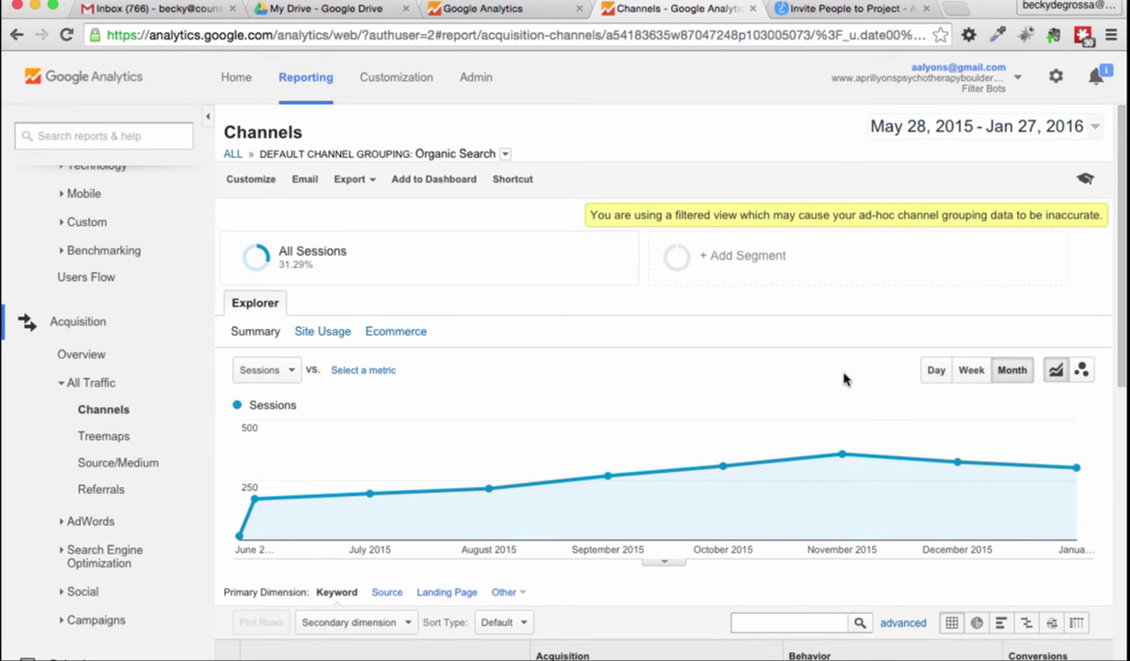
- Look through the Organic Search keyword table and open the details of the "ptsd treatment boulder" keyword
scroll(844, 378, down, 5)
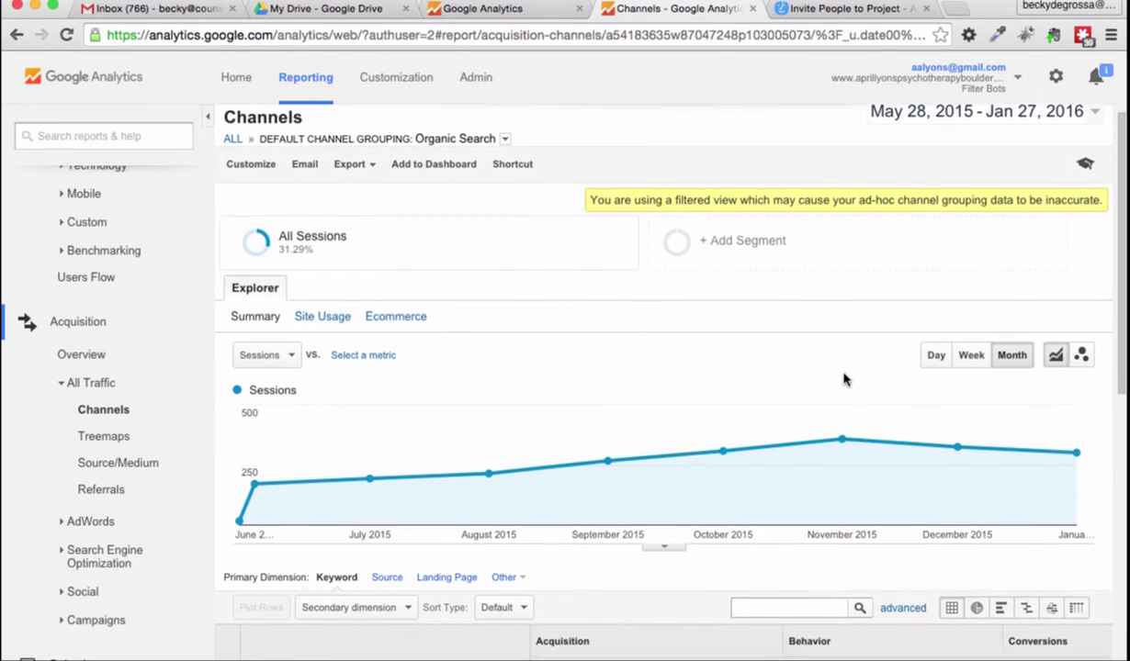
scroll(842, 373, down, 2)
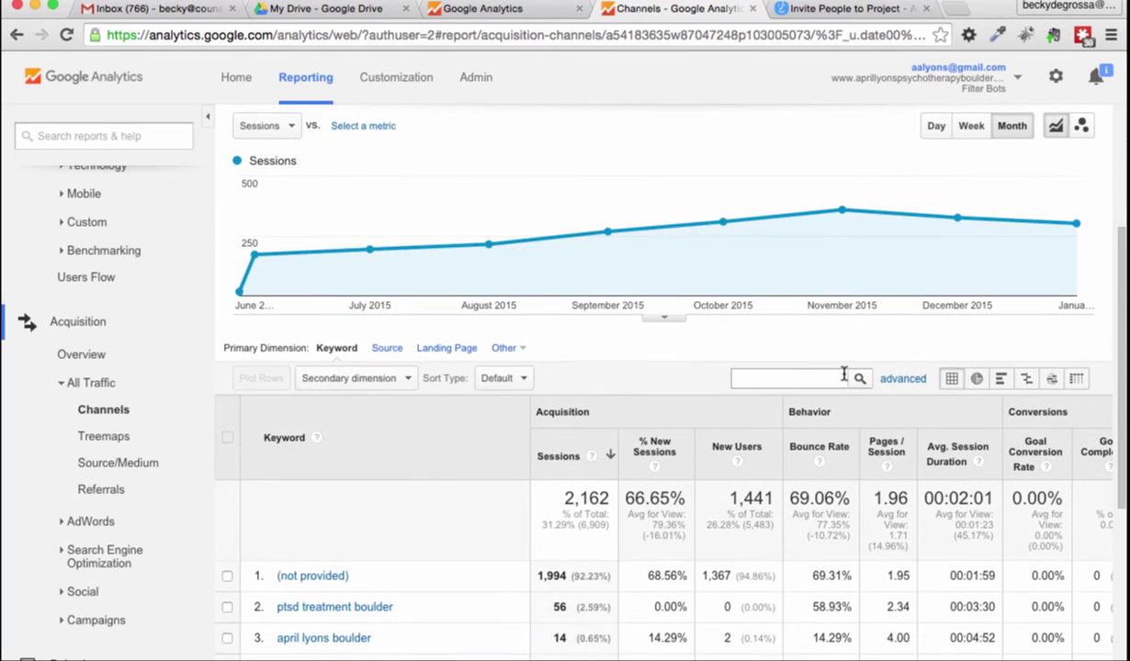
scroll(842, 378, up, 2)
scroll(844, 374, down, 2)
scroll(844, 373, down, 1)
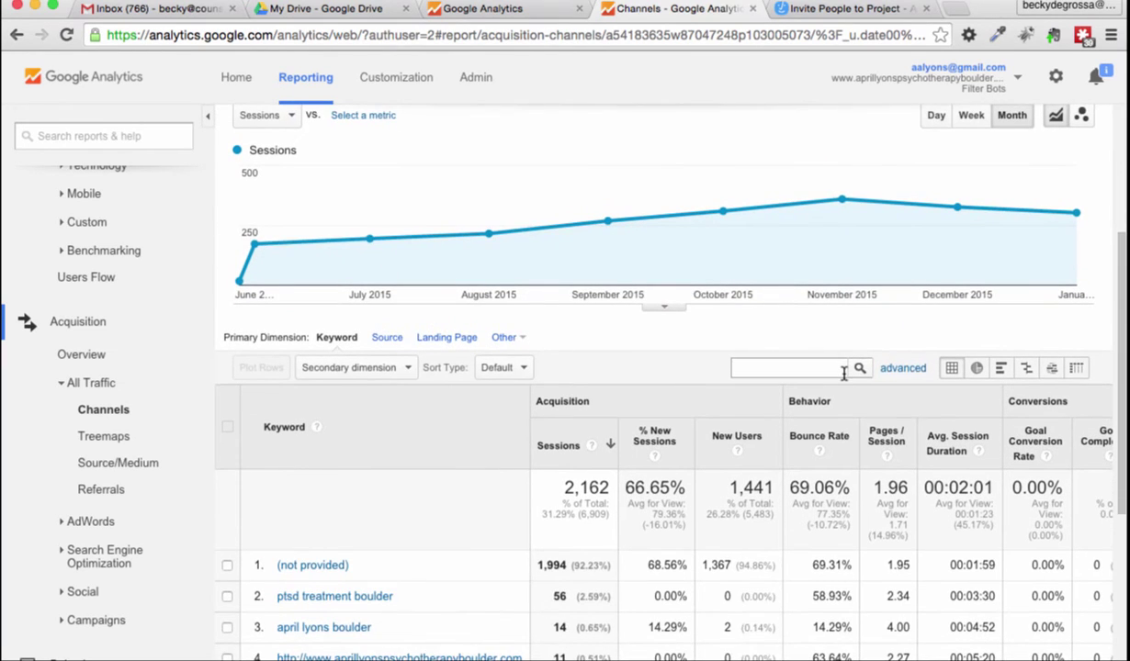
scroll(844, 373, down, 4)
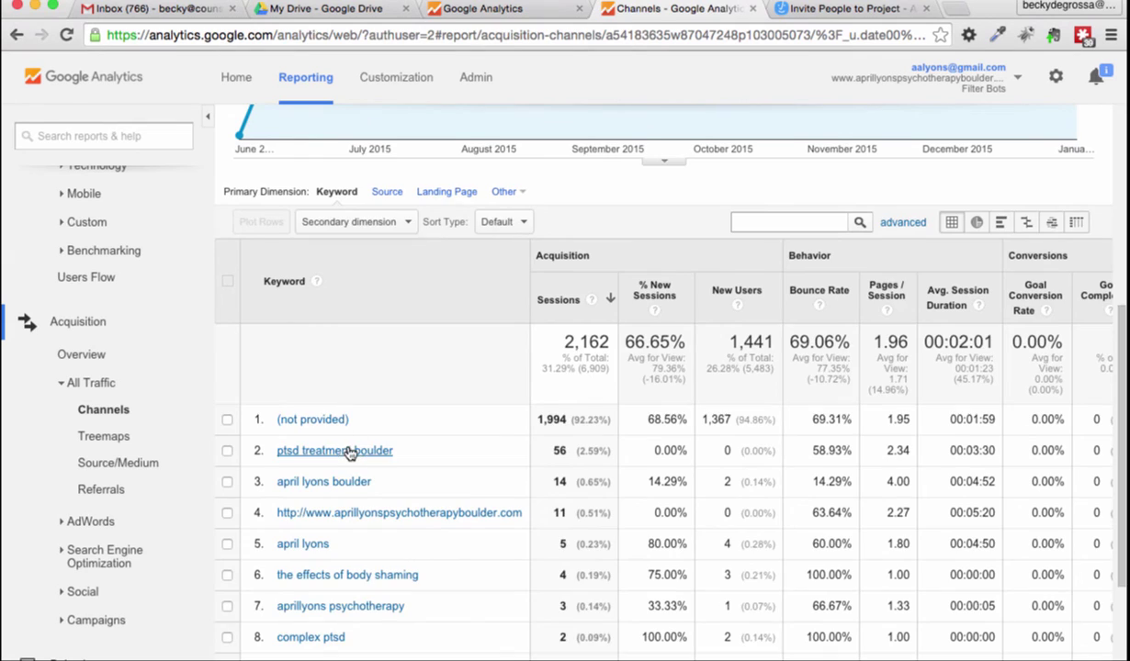
click(349, 450)
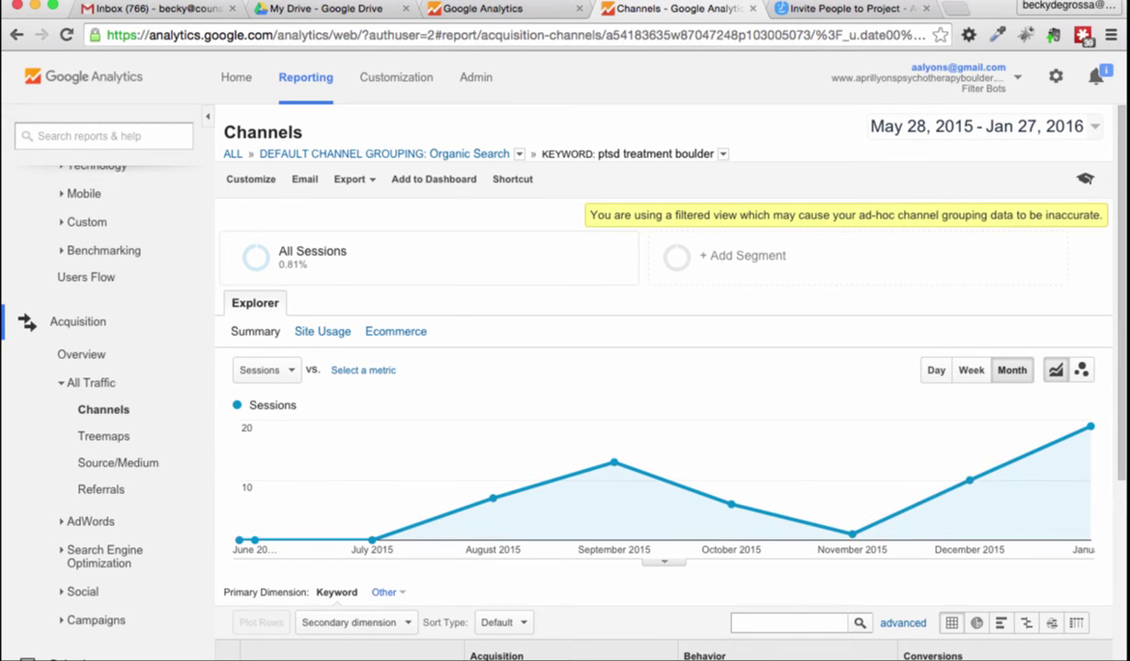
scroll(497, 360, down, 2)
scroll(497, 361, down, 3)
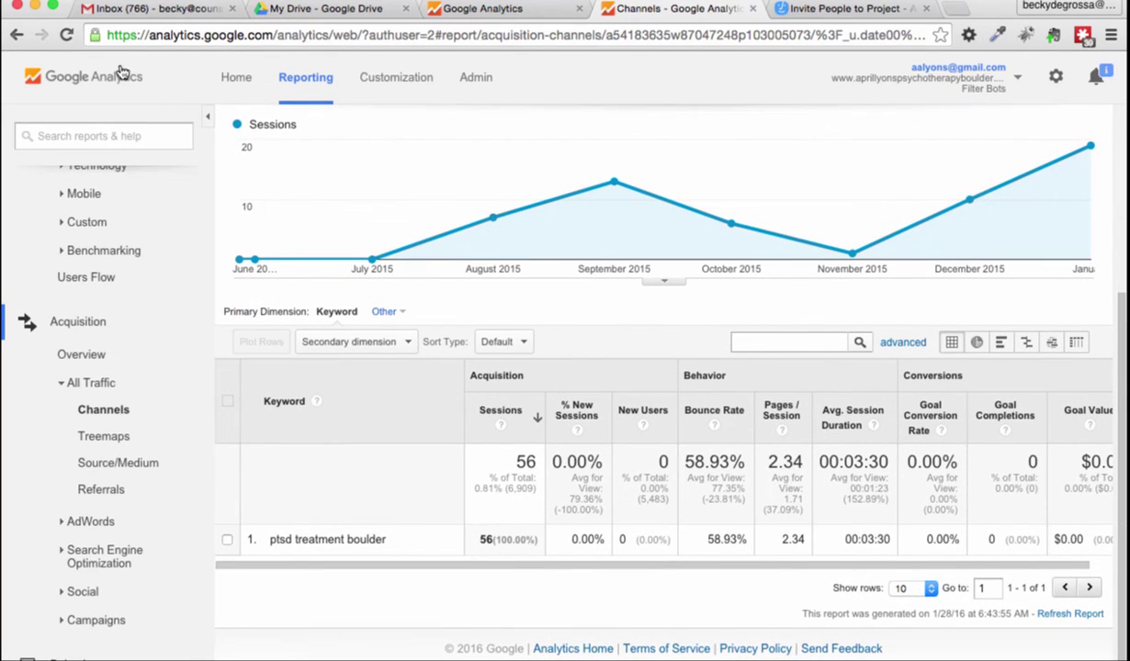
- Go back to the overall Channels report and open the Direct channel's details
click(18, 34)
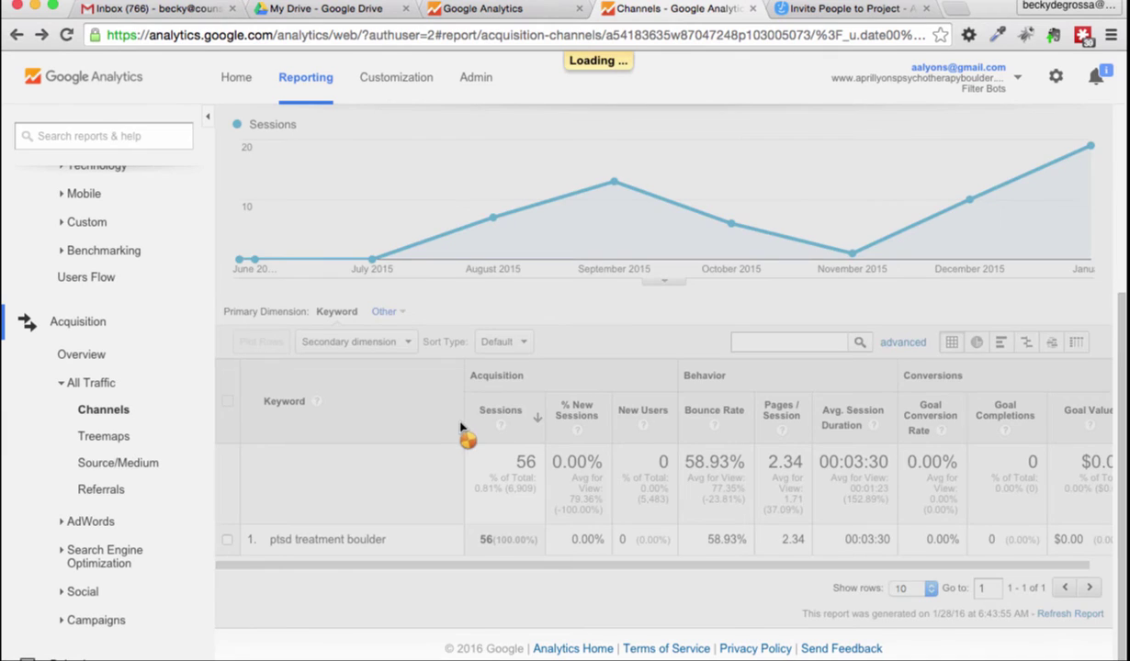
scroll(346, 382, down, 5)
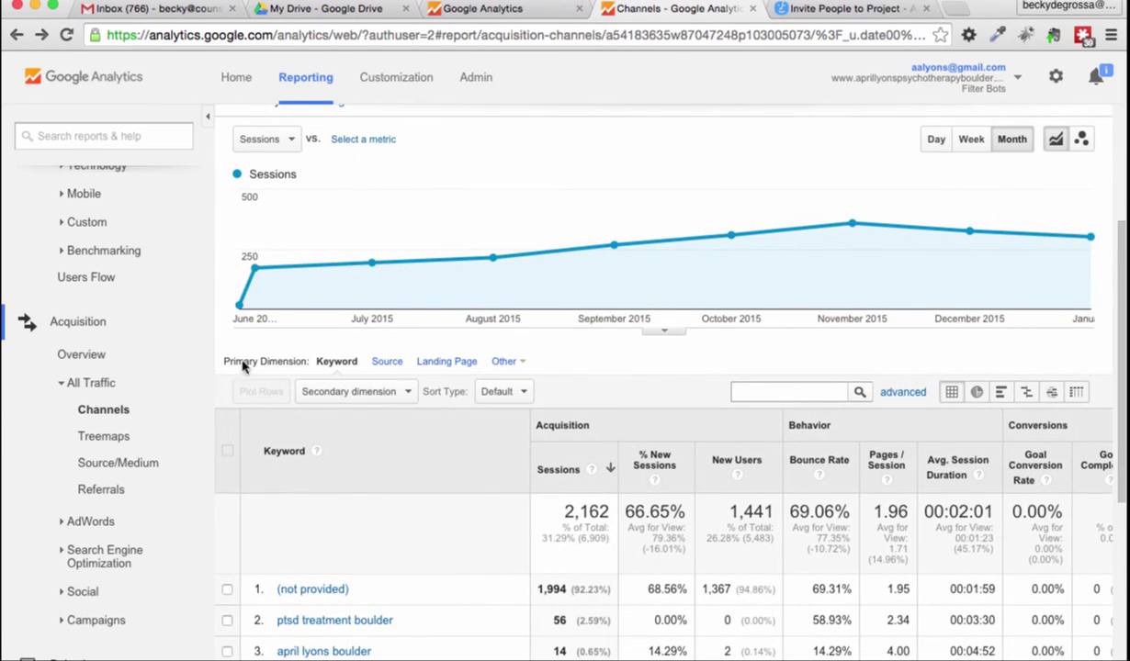
click(122, 409)
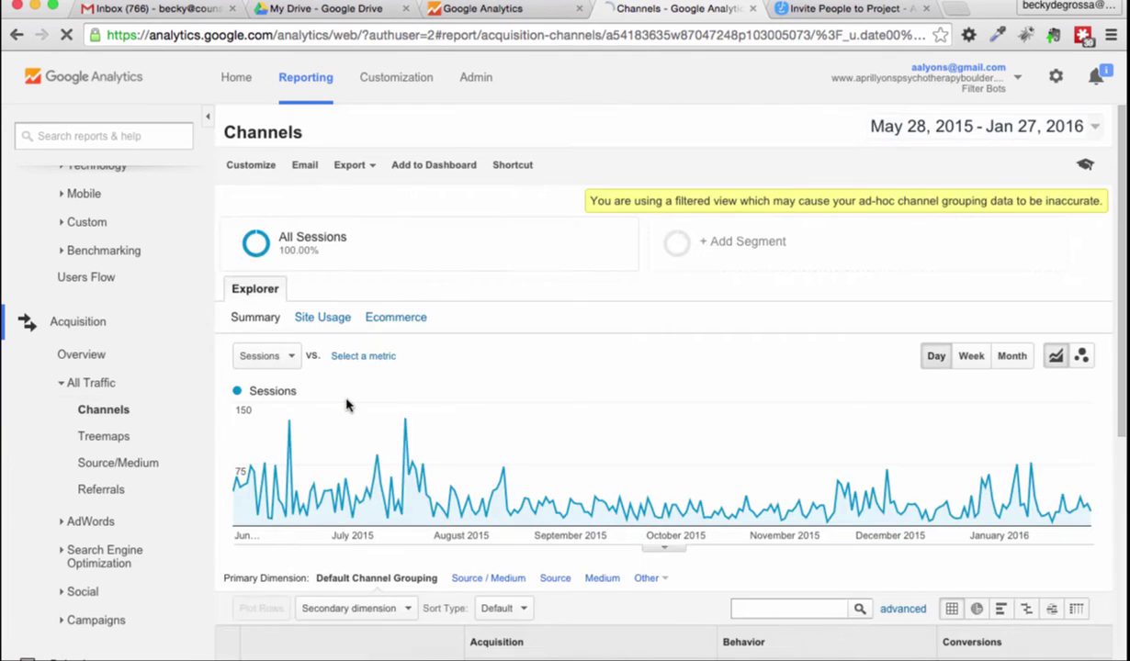
scroll(386, 411, down, 6)
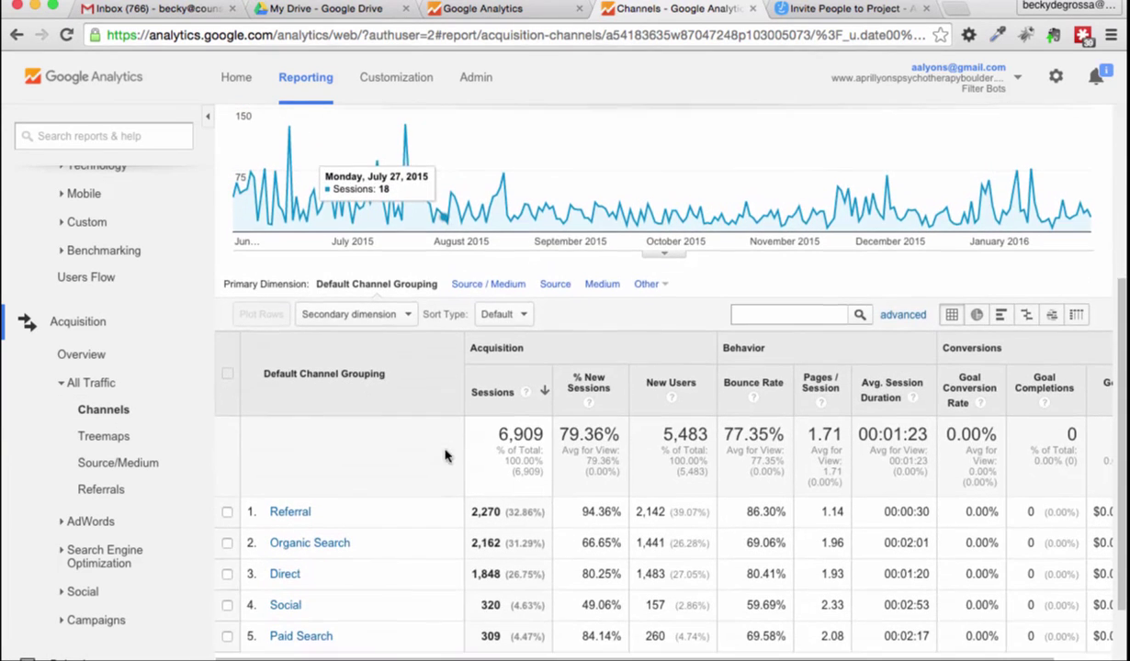
scroll(395, 521, down, 2)
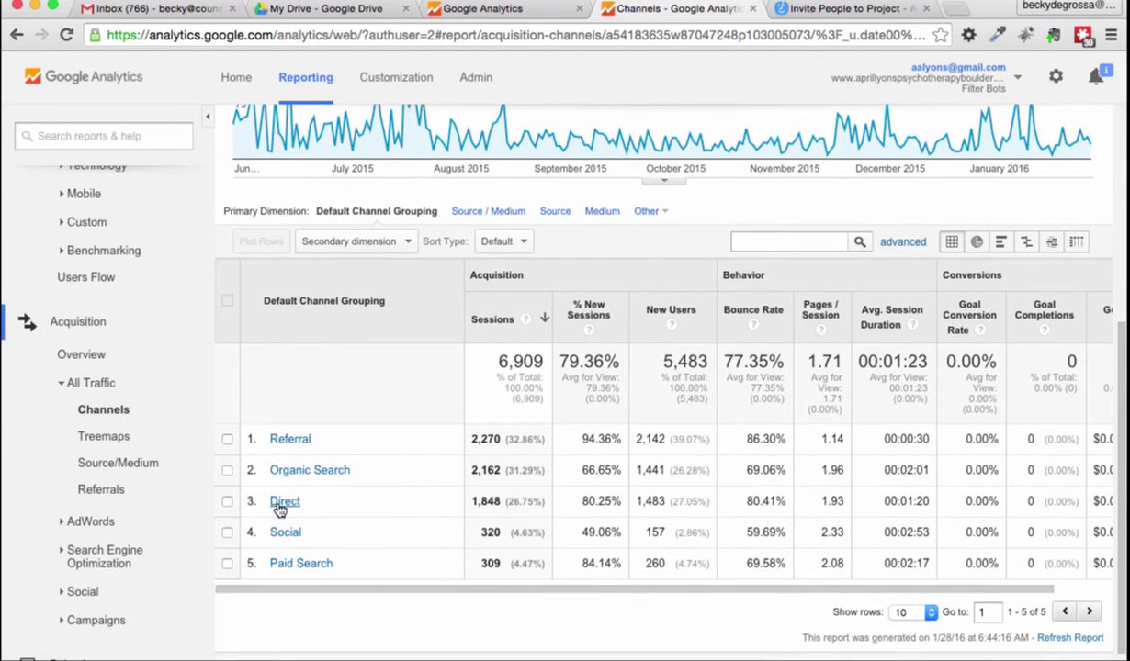
click(282, 502)
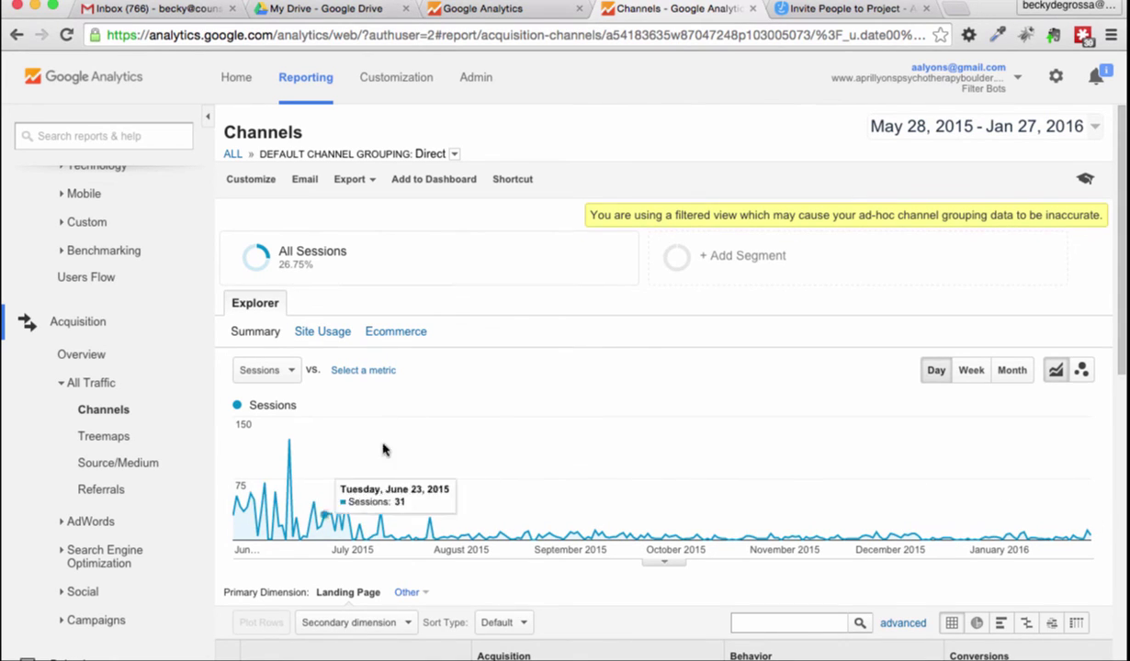
- Examine the Direct channel's session trend alongside its landing page table
scroll(434, 388, down, 3)
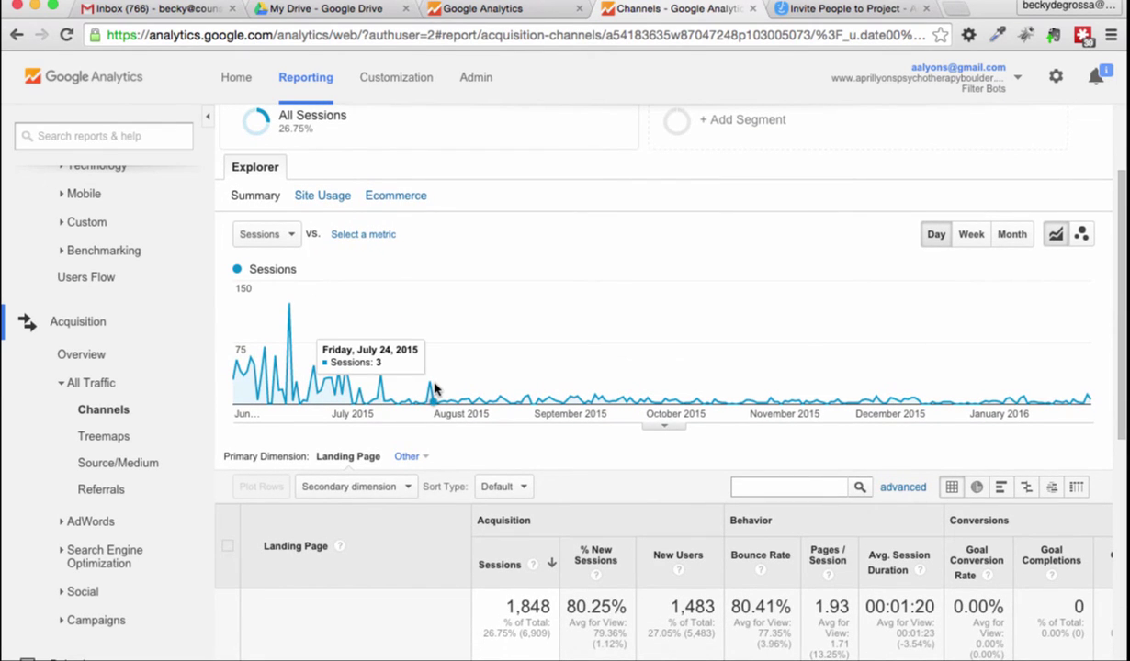
scroll(433, 389, down, 5)
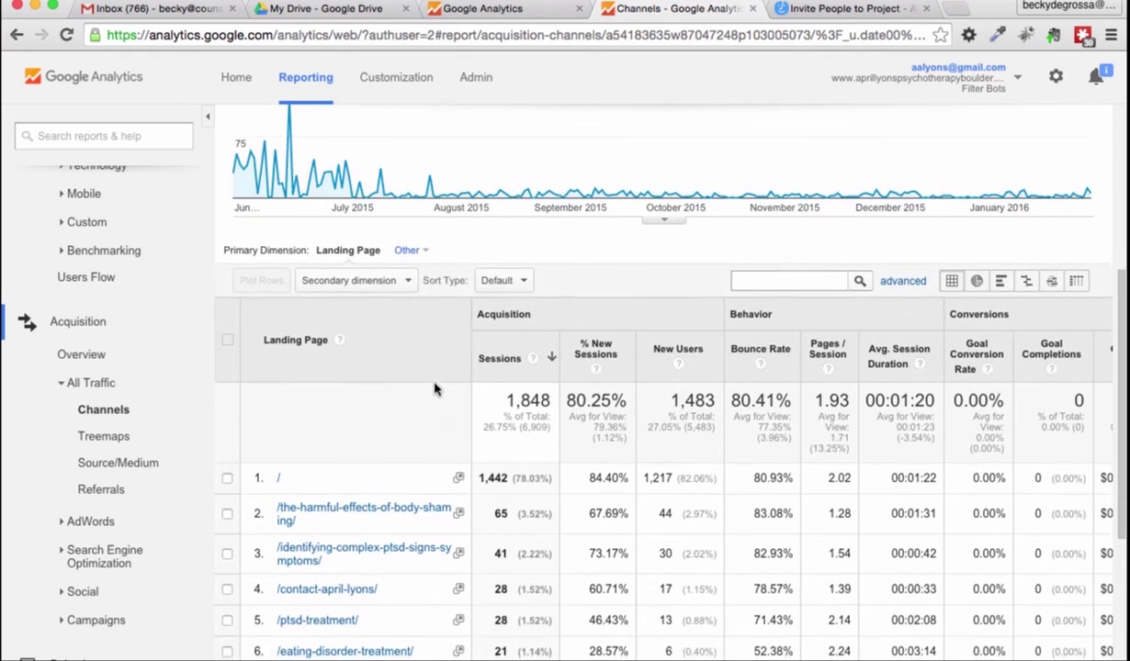
scroll(434, 389, down, 1)
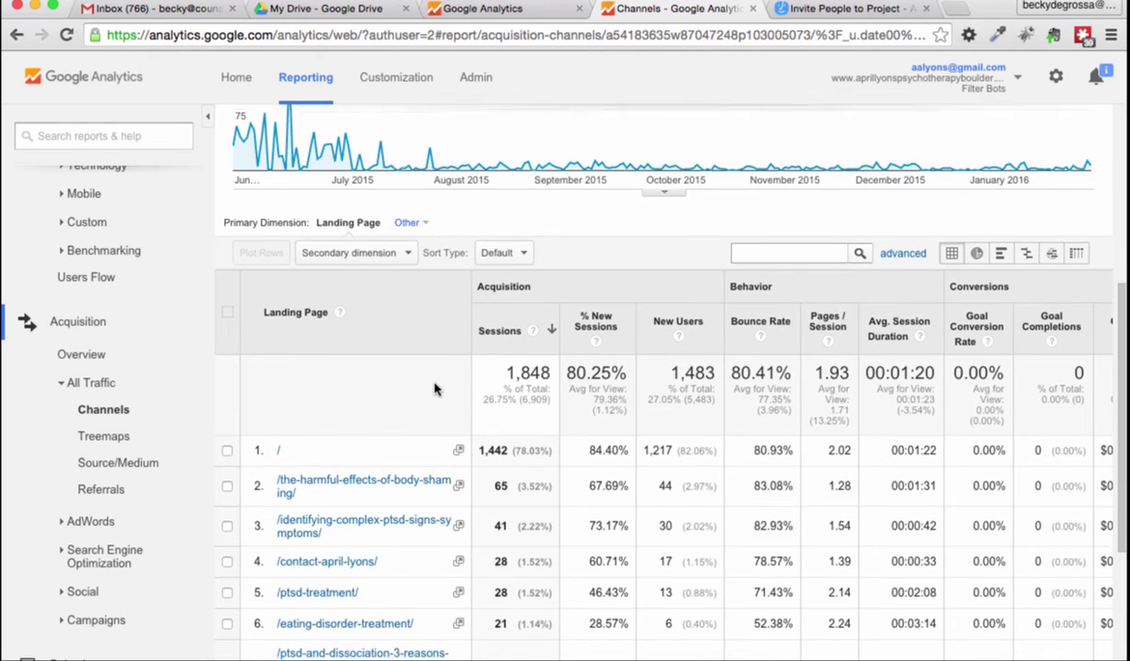
scroll(434, 388, down, 1)
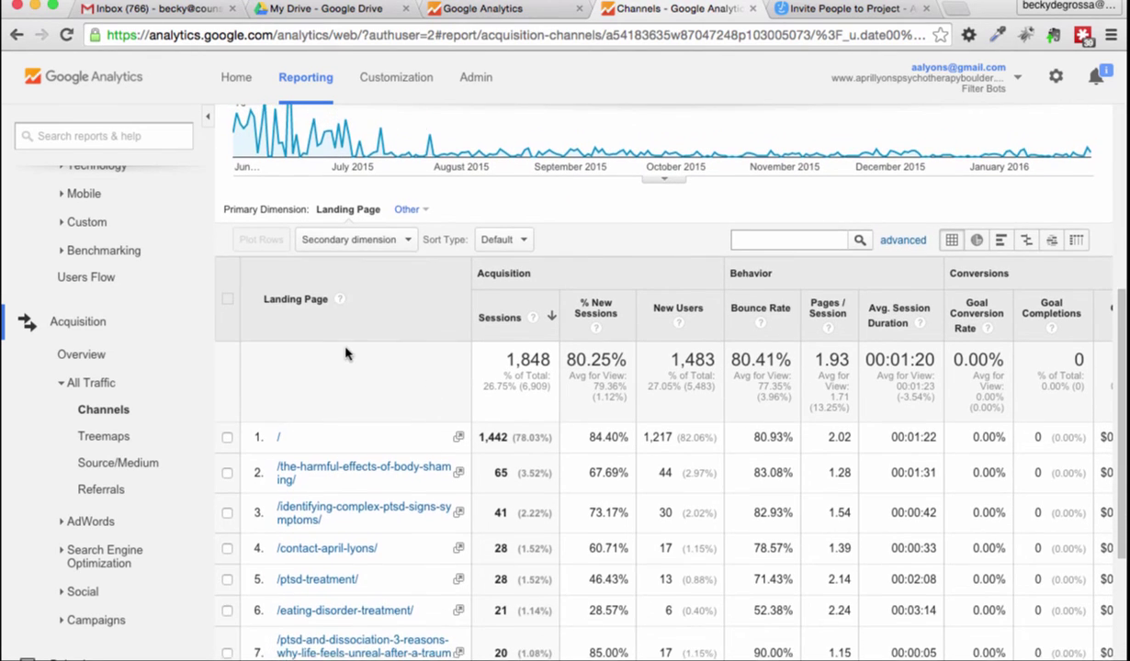
scroll(434, 388, up, 5)
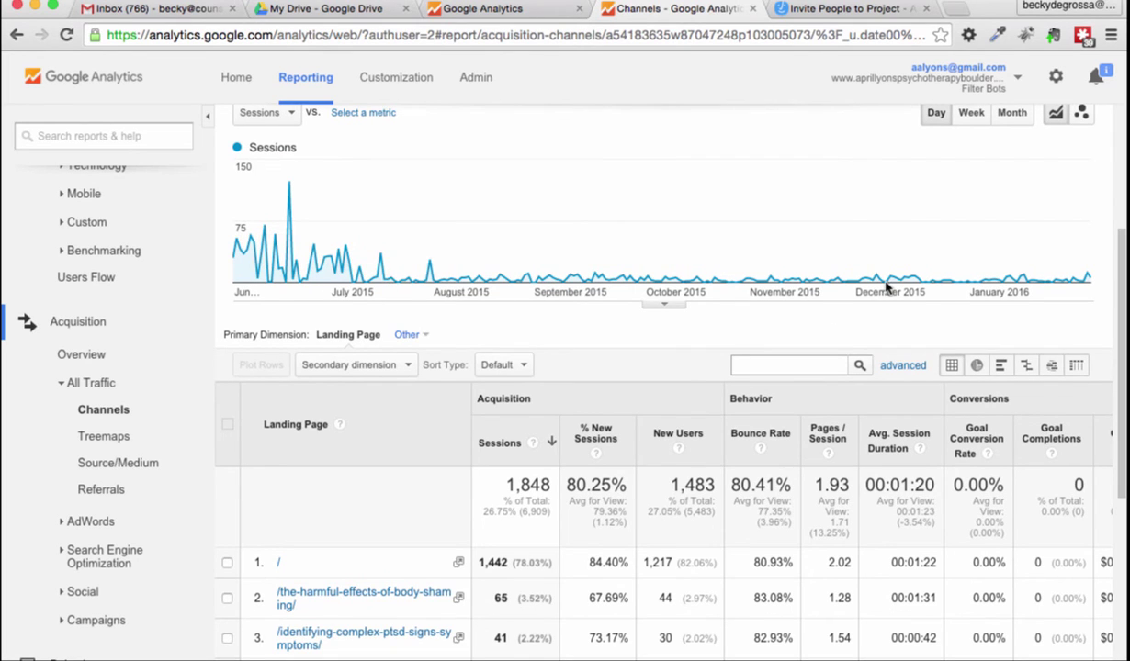
scroll(608, 329, down, 5)
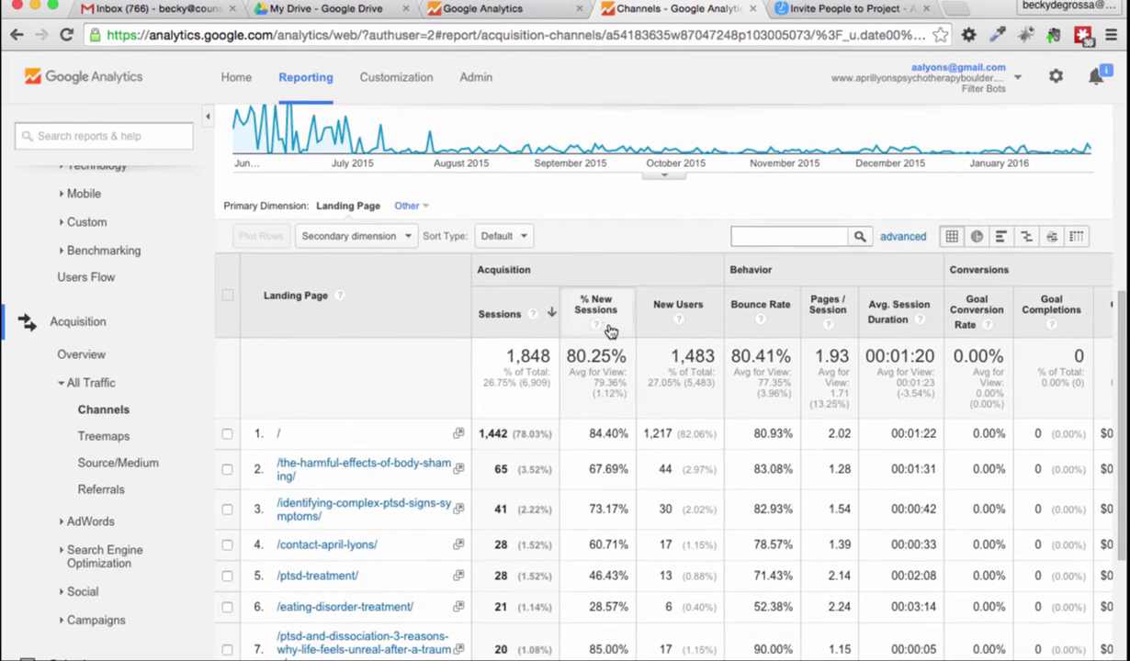
- Return to the overall Channels report and open the Social channel's details
click(92, 410)
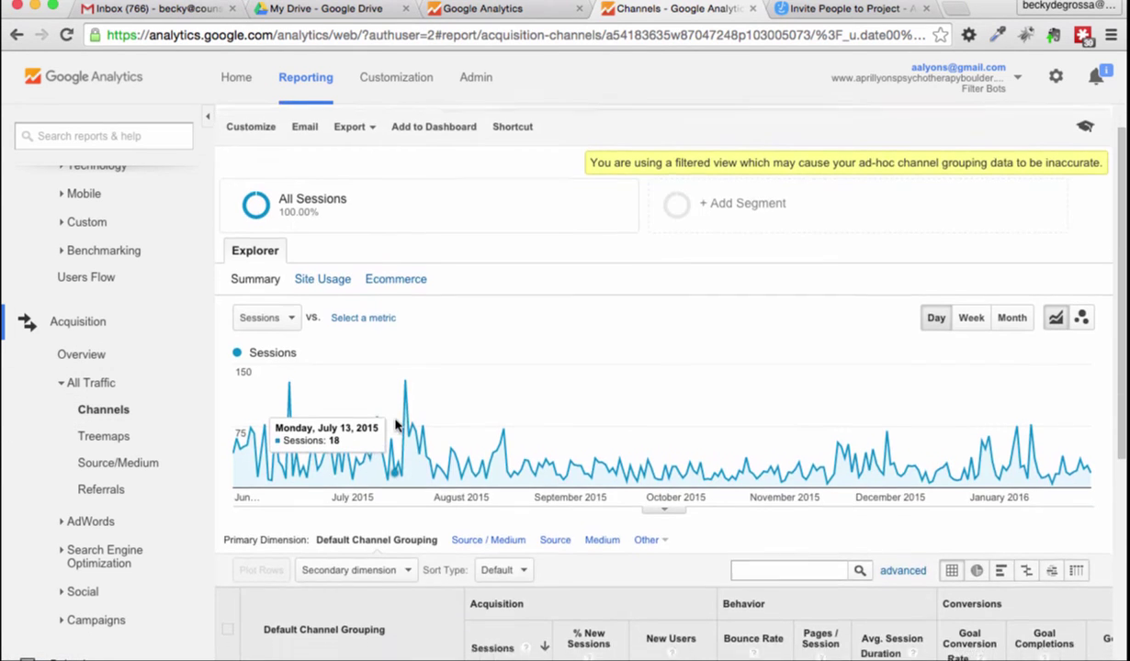
scroll(396, 424, down, 5)
scroll(395, 425, down, 2)
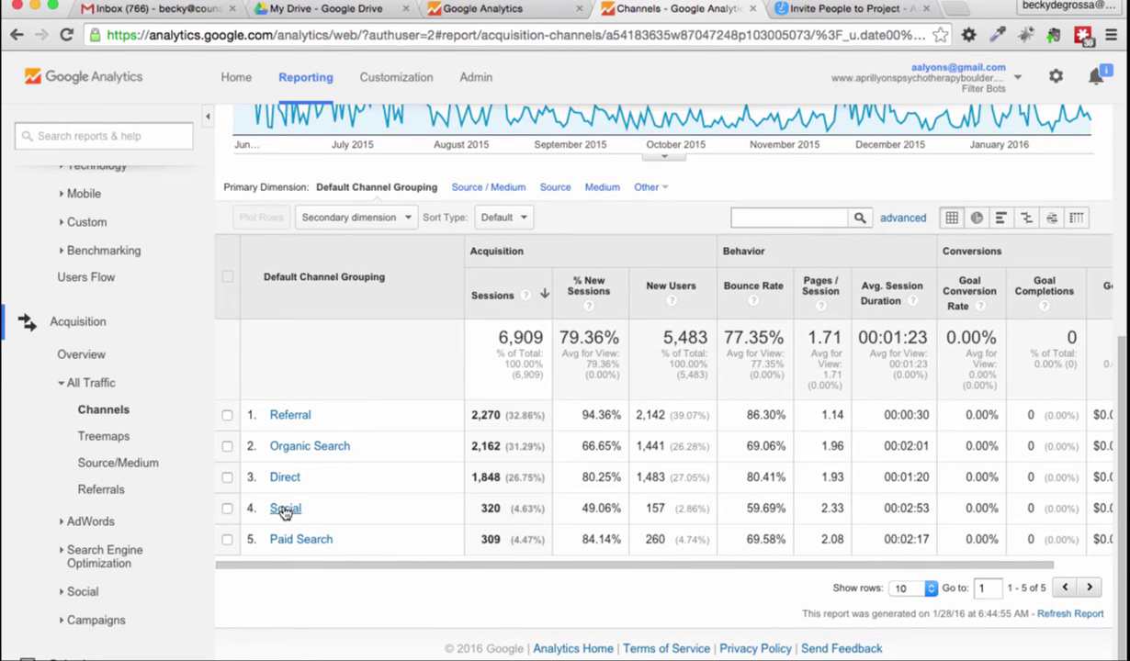
click(284, 511)
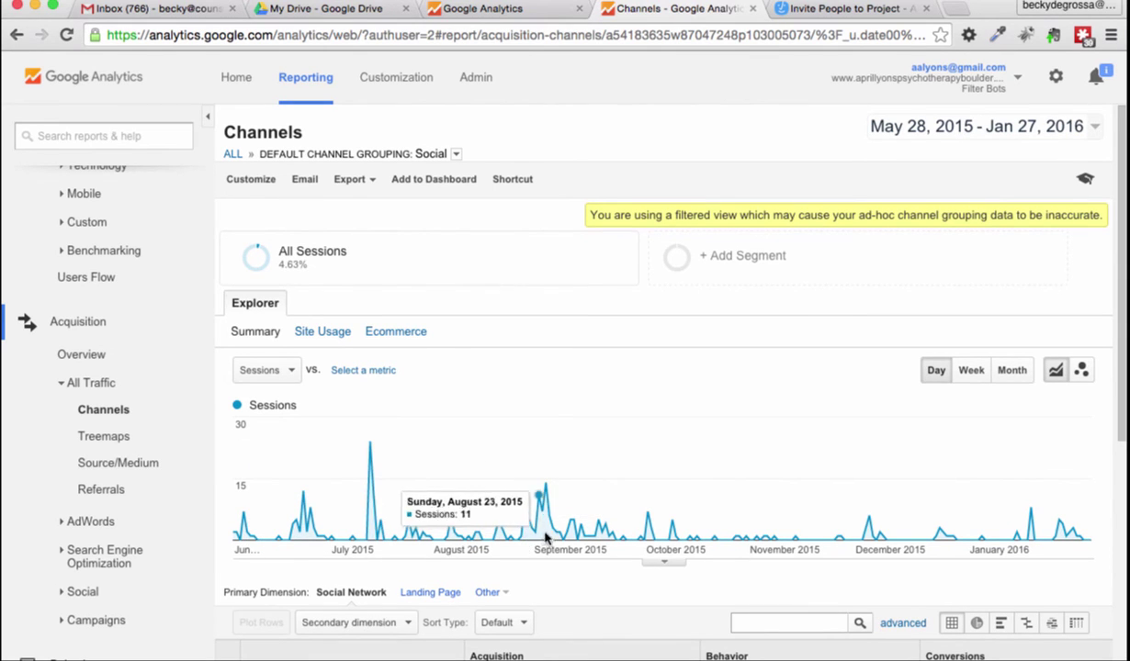
- Start a new annotation on the Social sessions chart with the text "Blog post on ptsd symptom in women - shared on social media"
scroll(599, 450, down, 3)
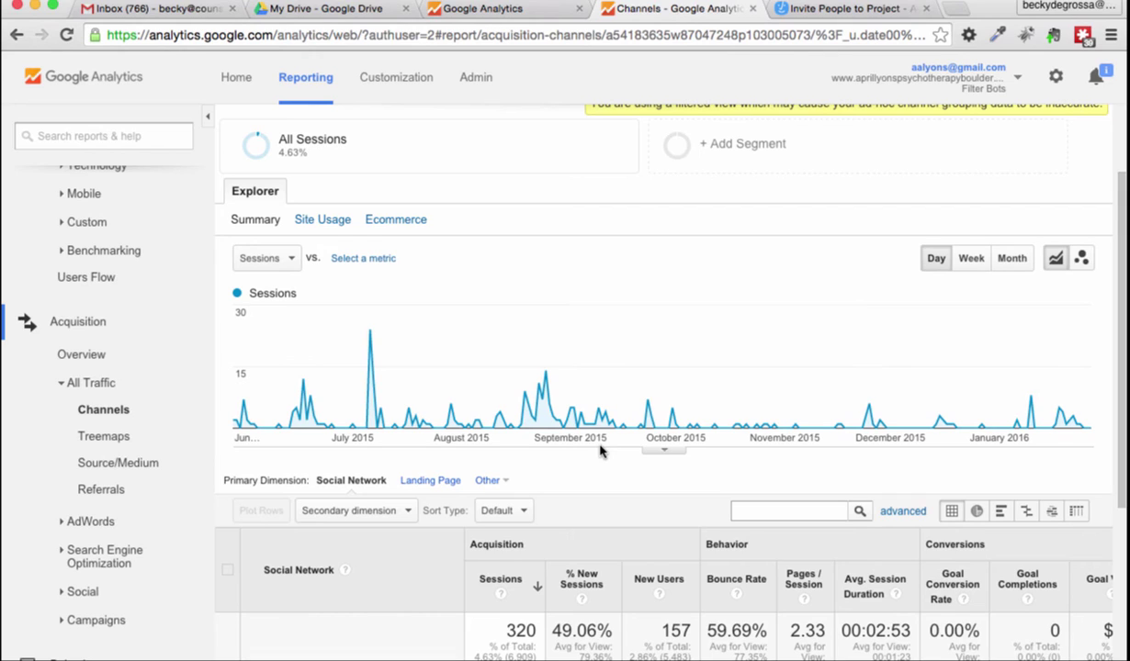
click(665, 450)
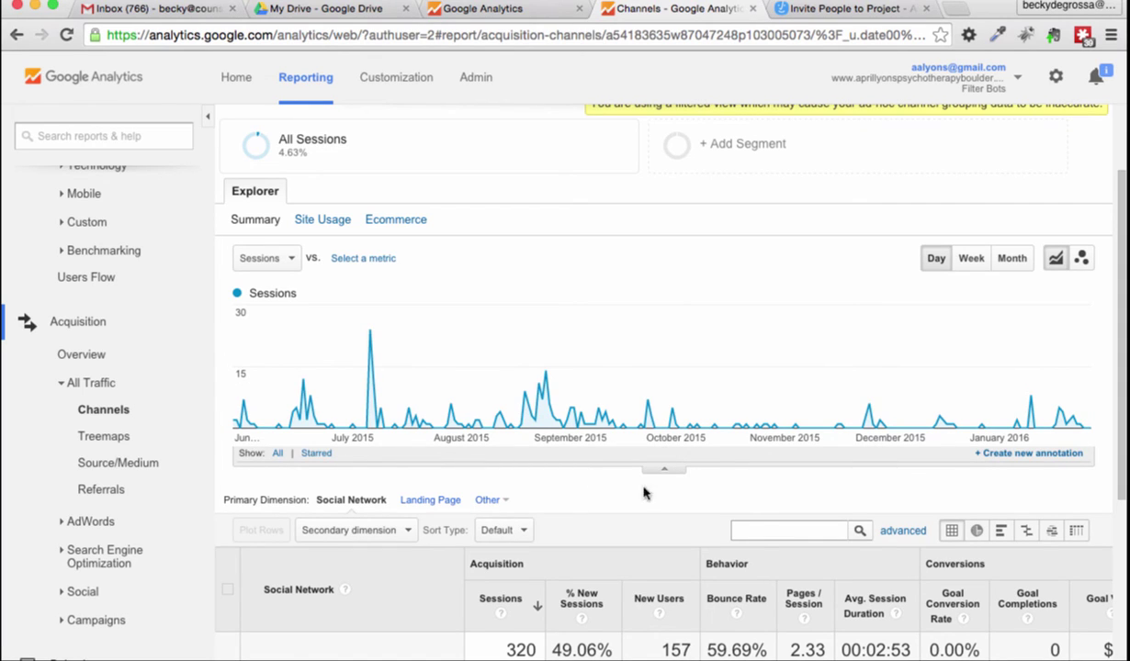
click(991, 456)
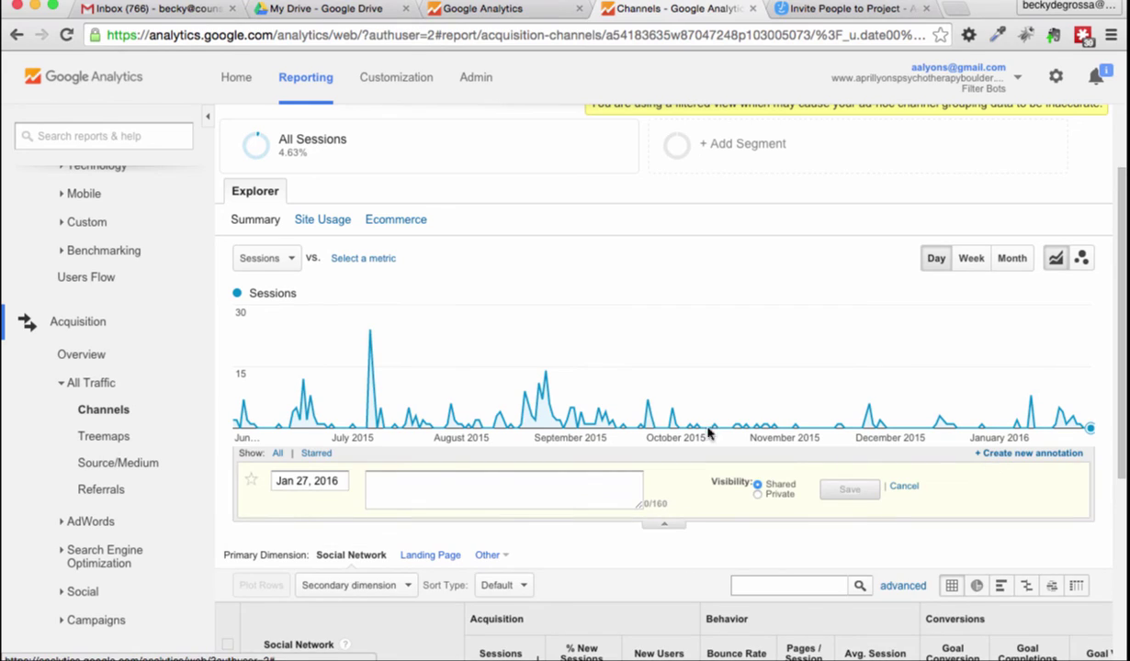
text(Blog)
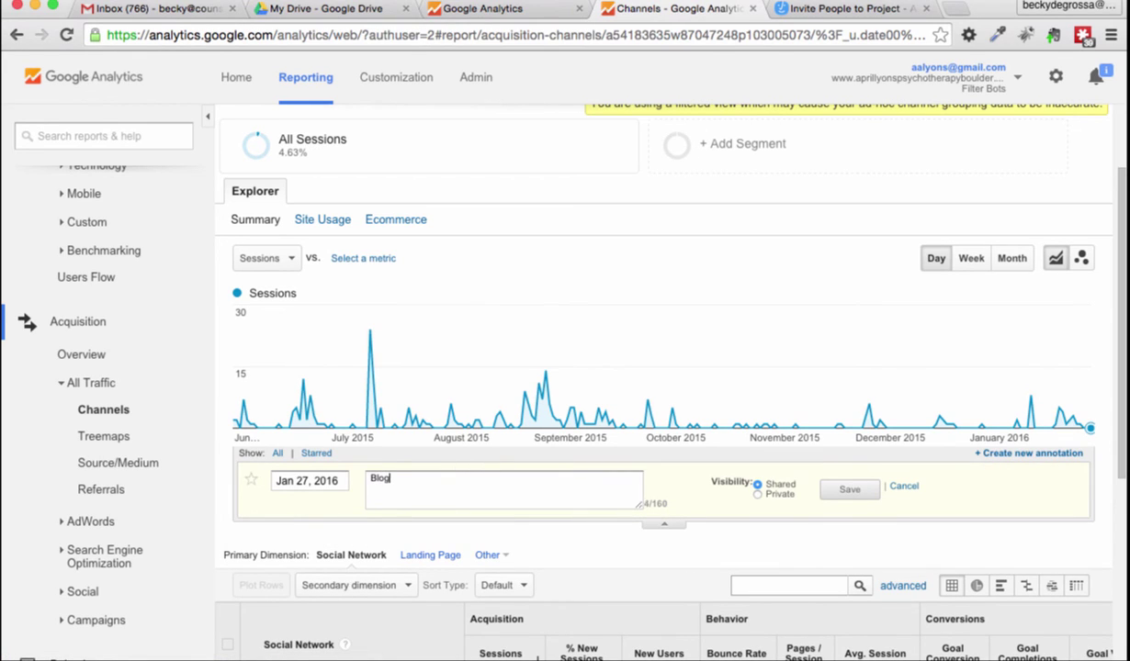
text( post on ptsd sympt)
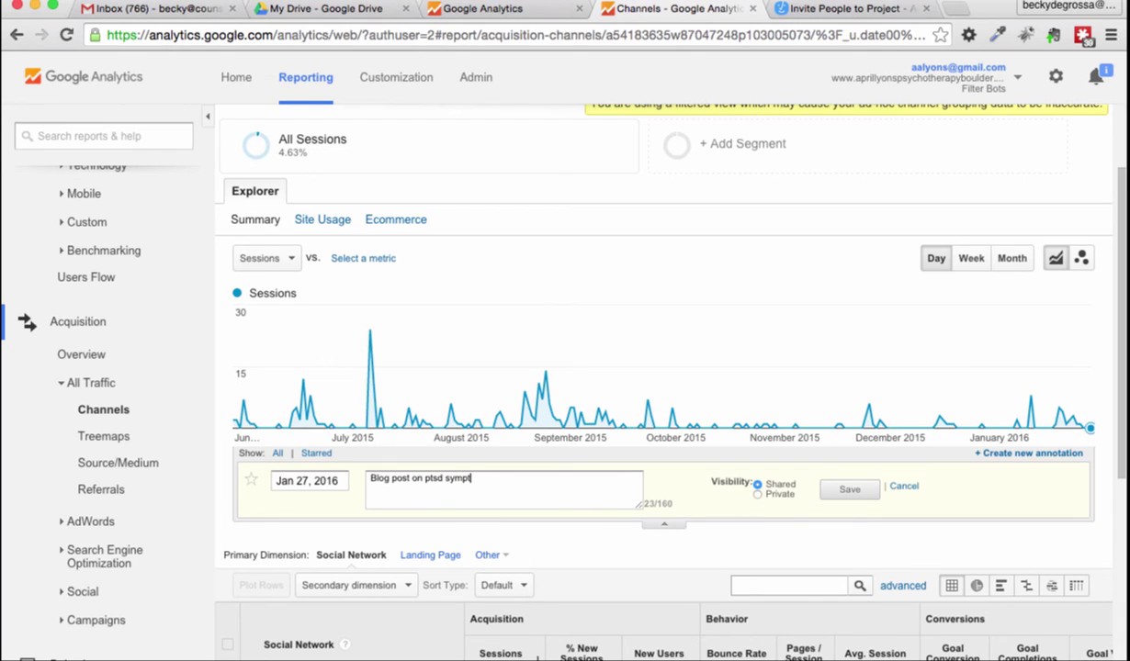
text(om in women - shared on social media)
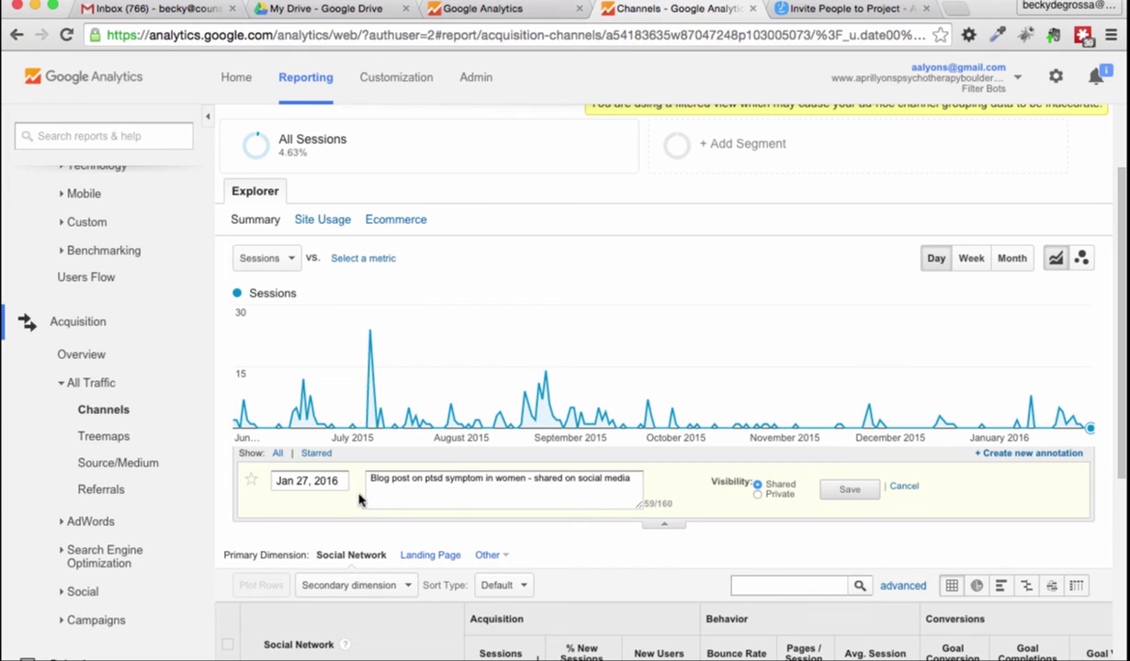
- Set the new annotation's date to Sep 10, 2015
click(306, 484)
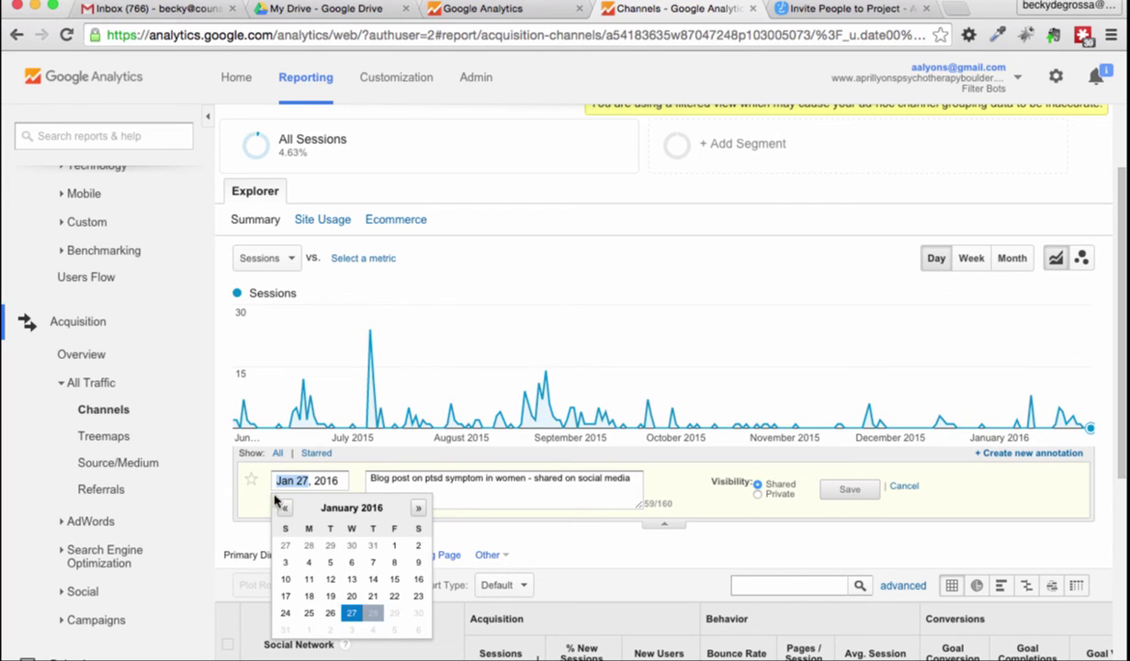
click(281, 508)
click(281, 508)
click(281, 508)
click(281, 508)
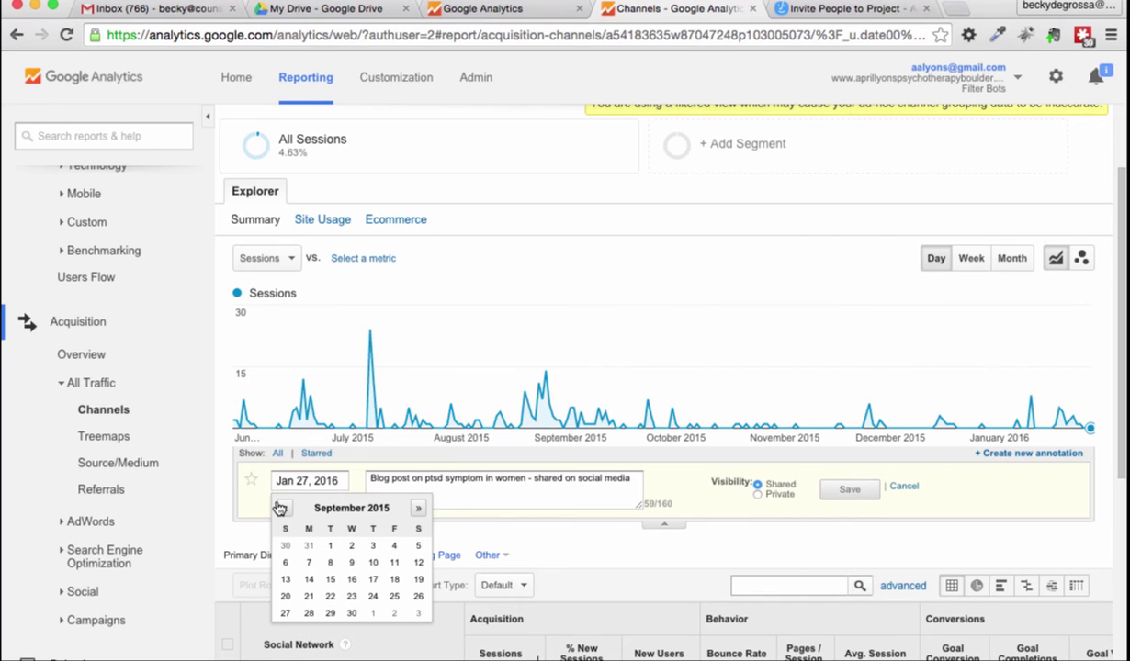
click(373, 564)
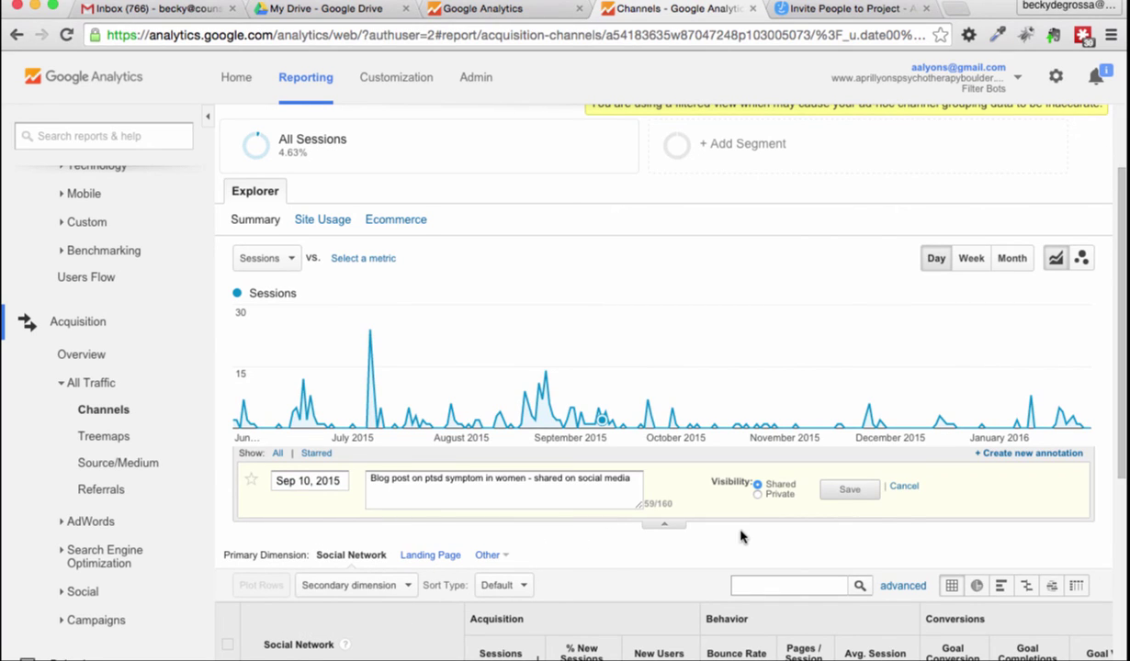
- Save the shared Sep 10, 2015 blog post annotation and check its marker on the Social sessions chart
click(862, 494)
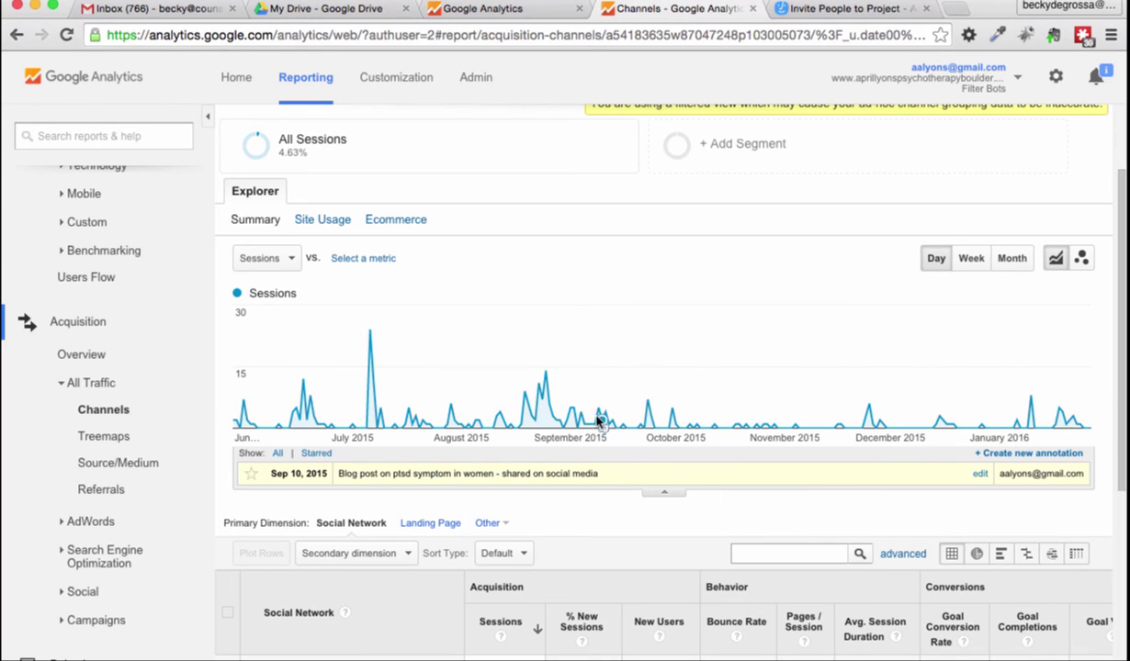
mouse_move(601, 421)
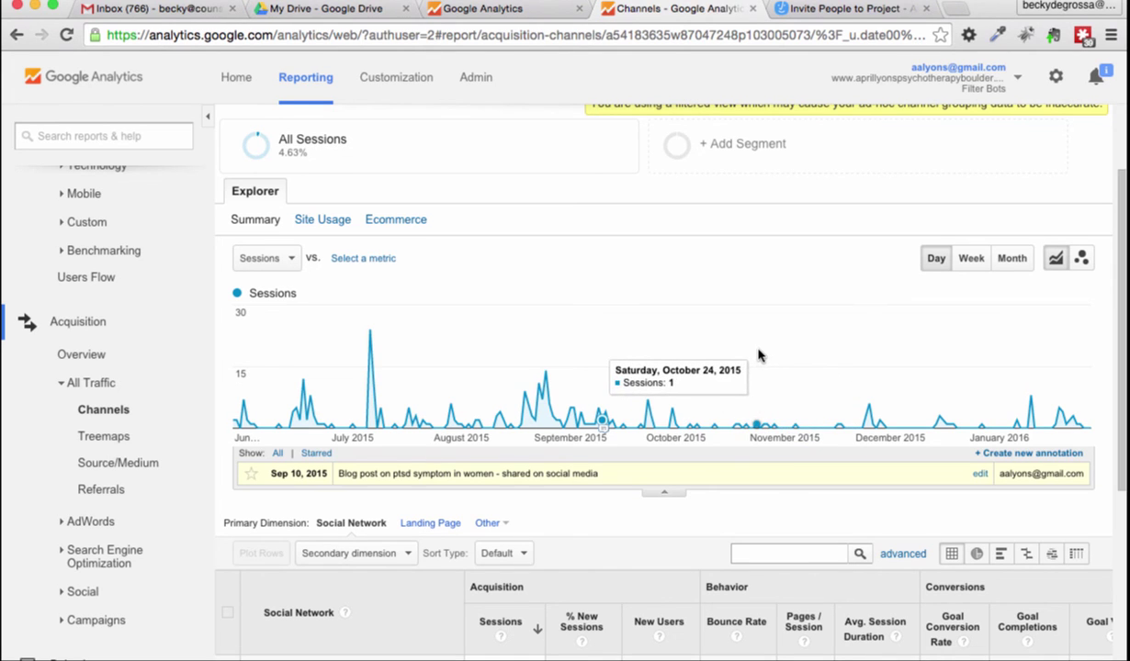
- Delete the Sep 10, 2015 blog post annotation from the Social sessions chart
scroll(758, 355, down, 2)
scroll(758, 354, down, 1)
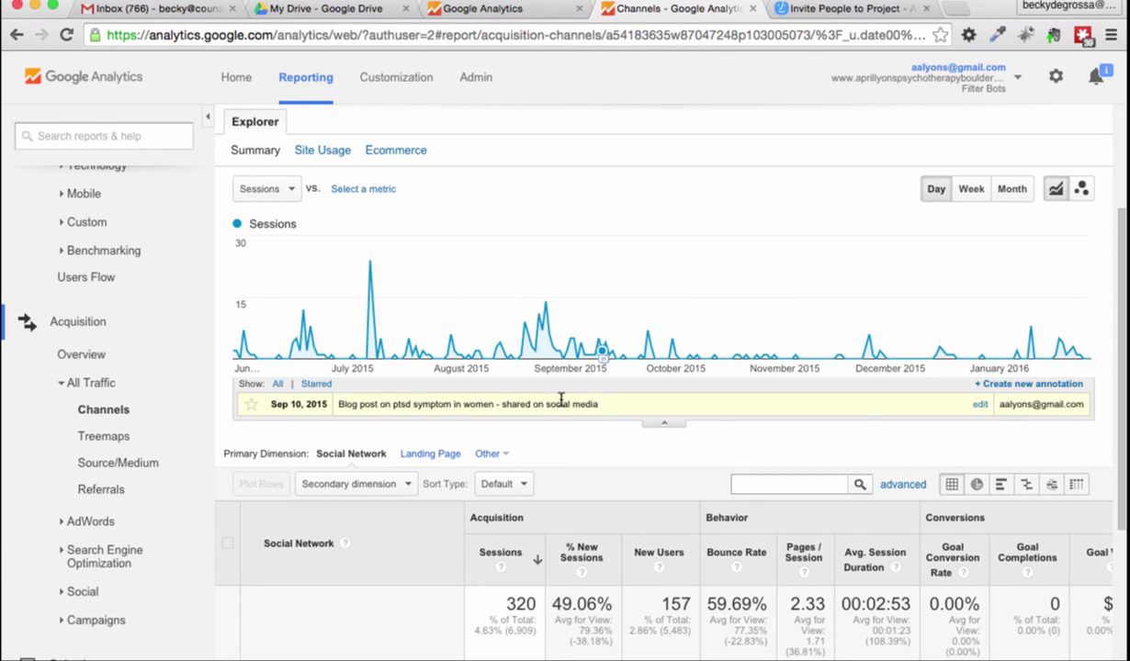
mouse_move(604, 358)
click(978, 404)
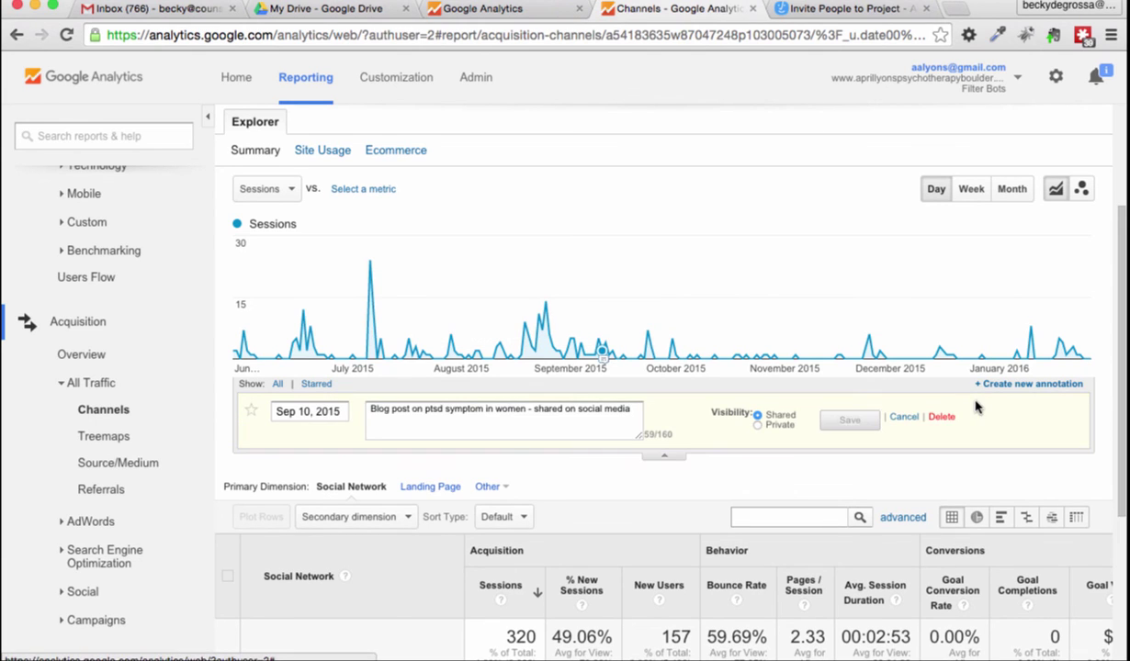
click(942, 418)
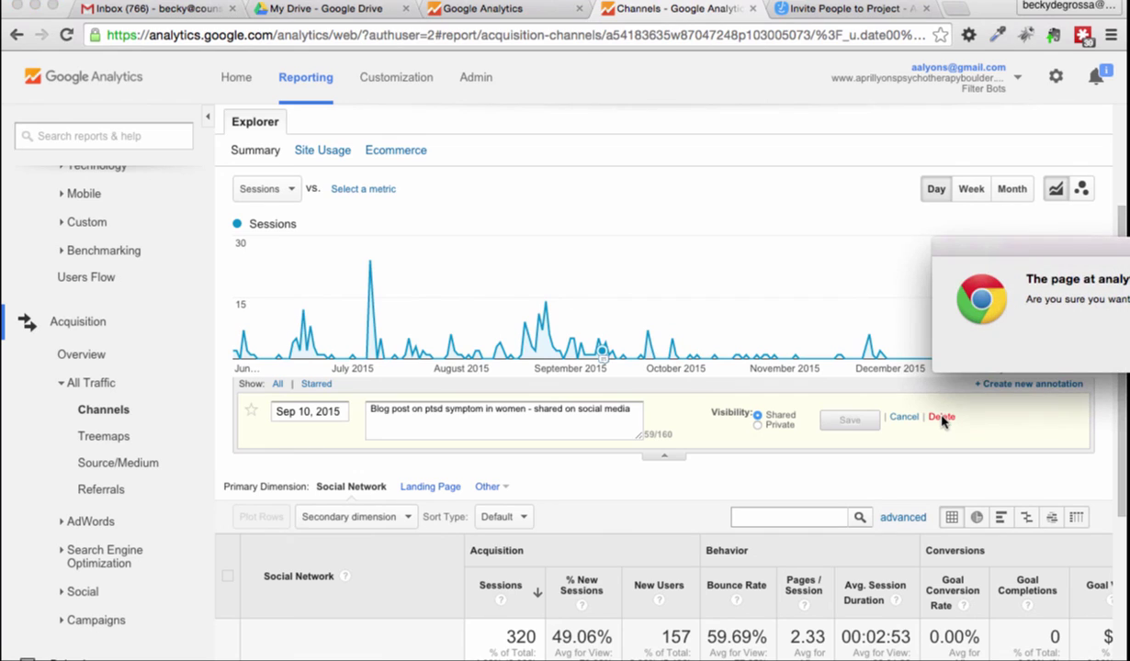
key(Return)
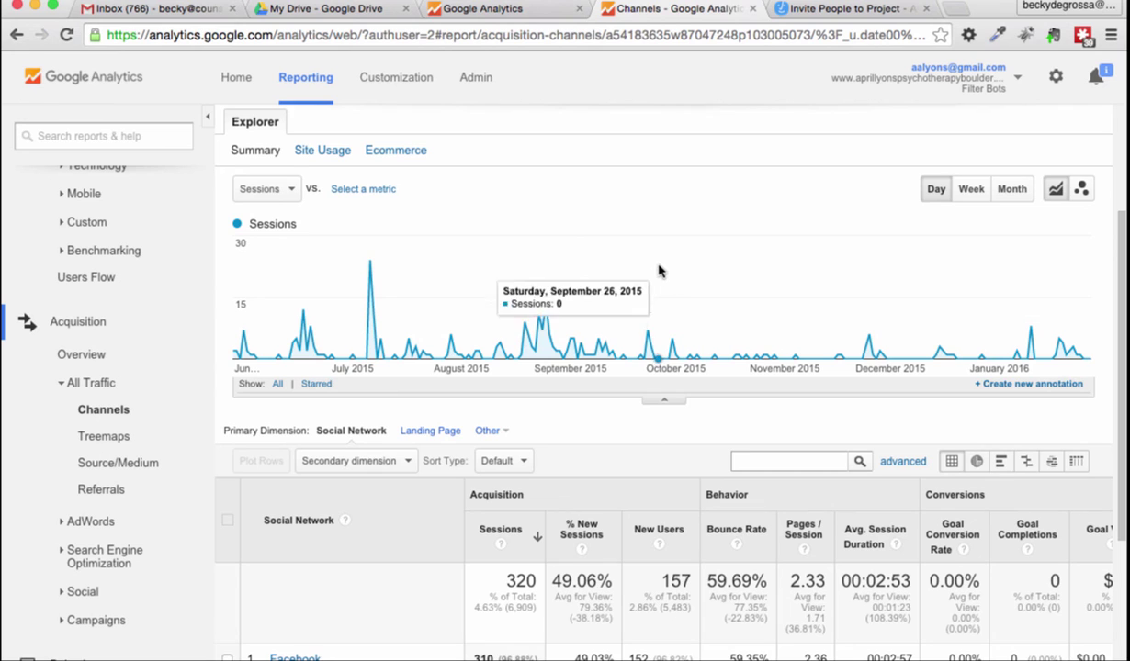
scroll(660, 270, down, 4)
scroll(660, 270, up, 3)
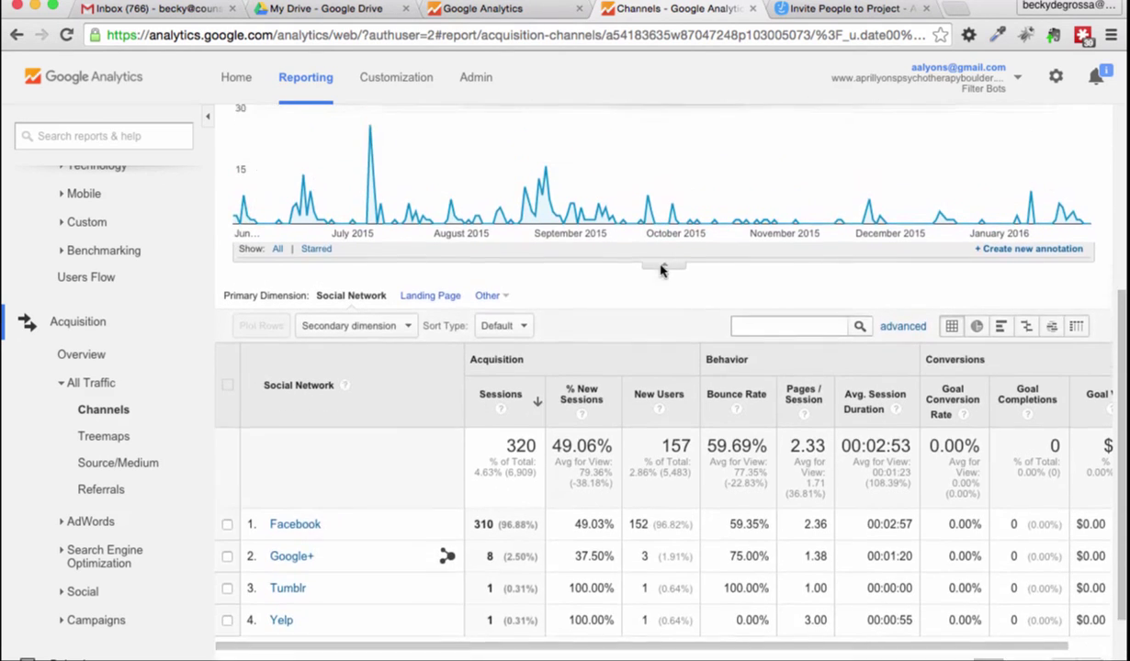